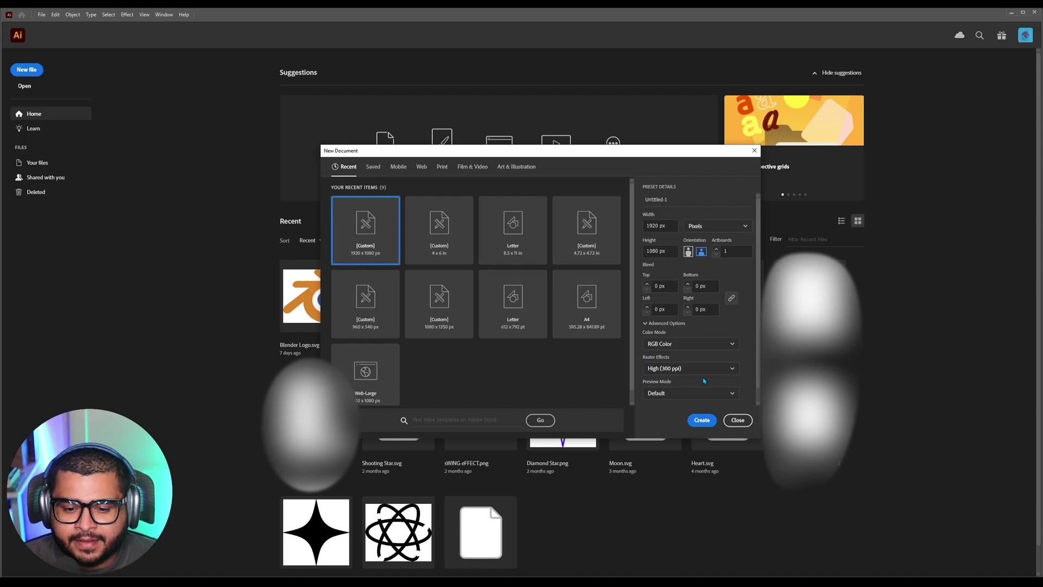
Step: Create the blank 1920 x 1080 px RGB document Untitled-1
click(698, 423)
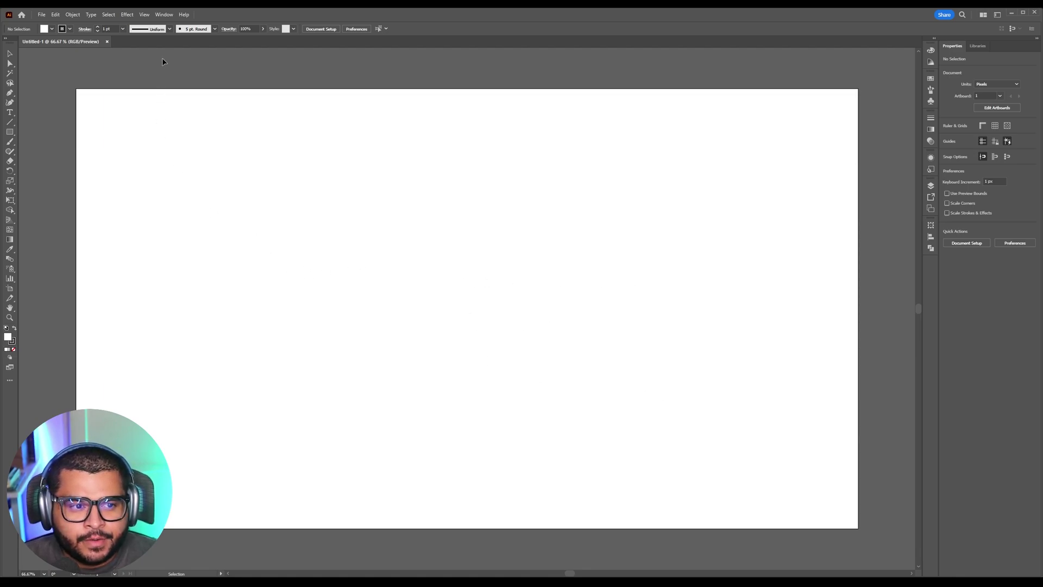
Step: Add the 3D and Materials and Image Trace panels, collapsed into the dock
click(165, 15)
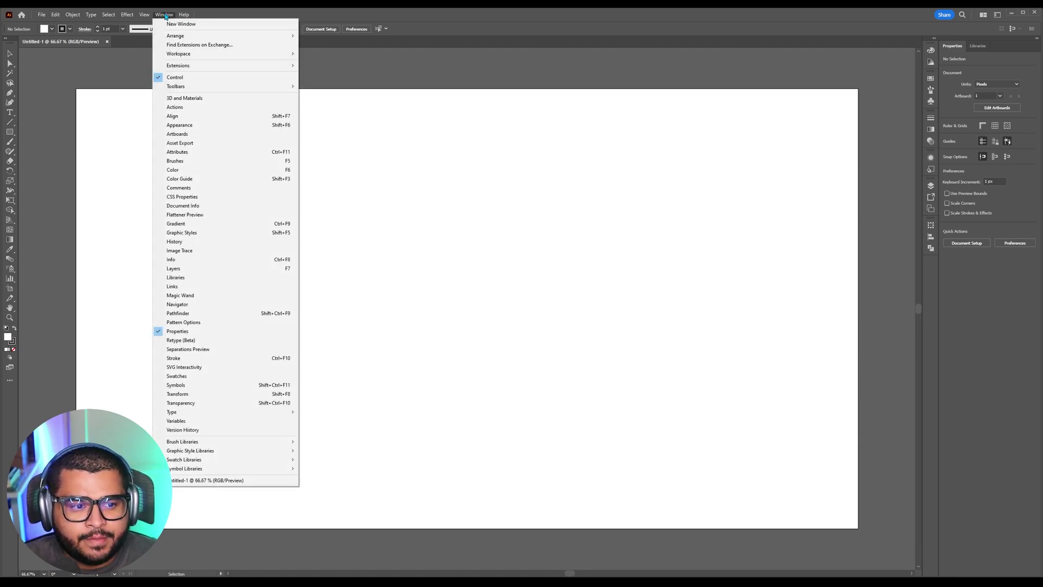
click(215, 104)
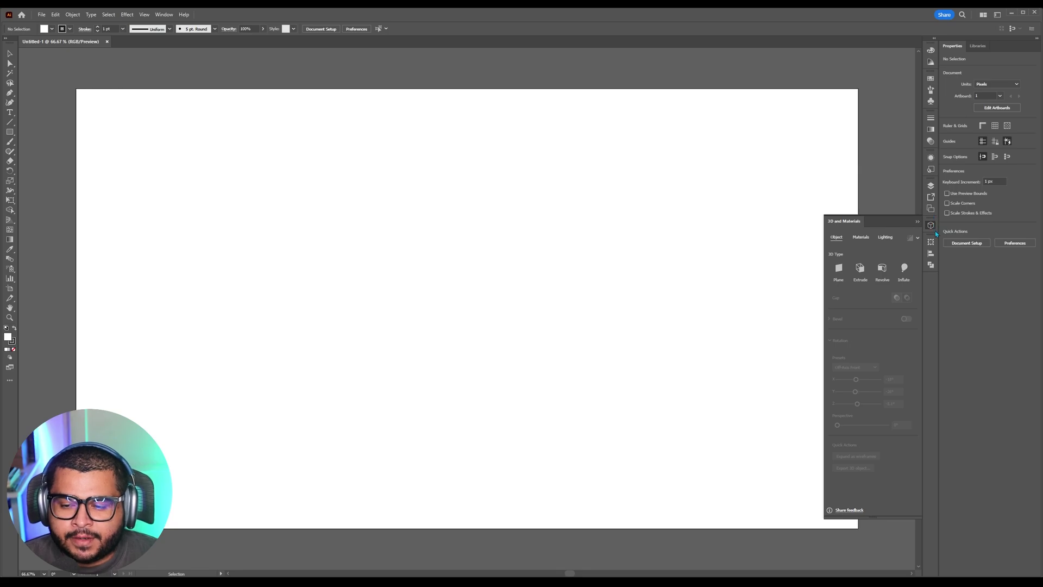
click(163, 15)
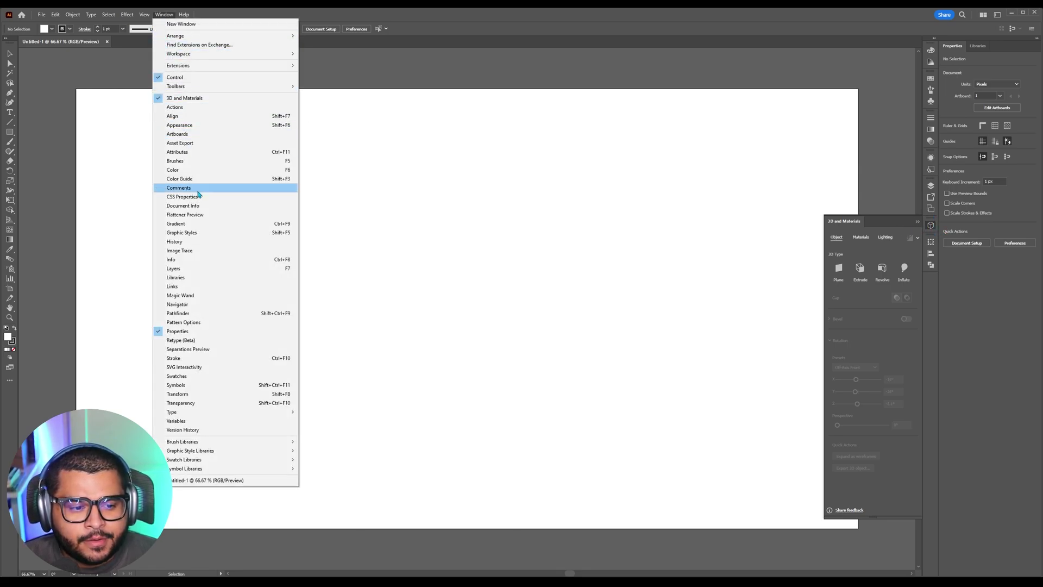
click(213, 252)
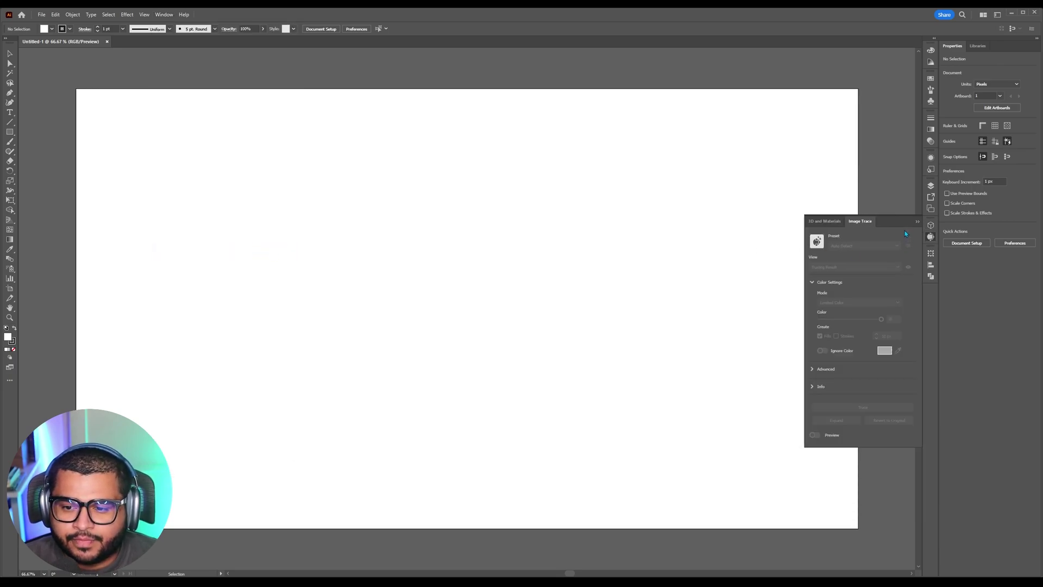
click(917, 221)
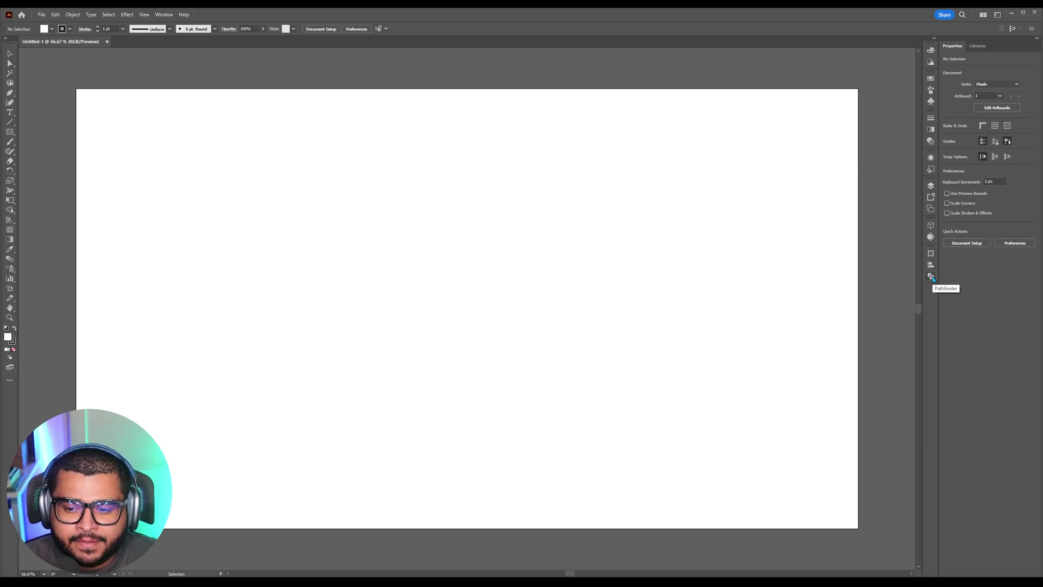
Step: Show the Pathfinder panel, then close its panel group
click(164, 14)
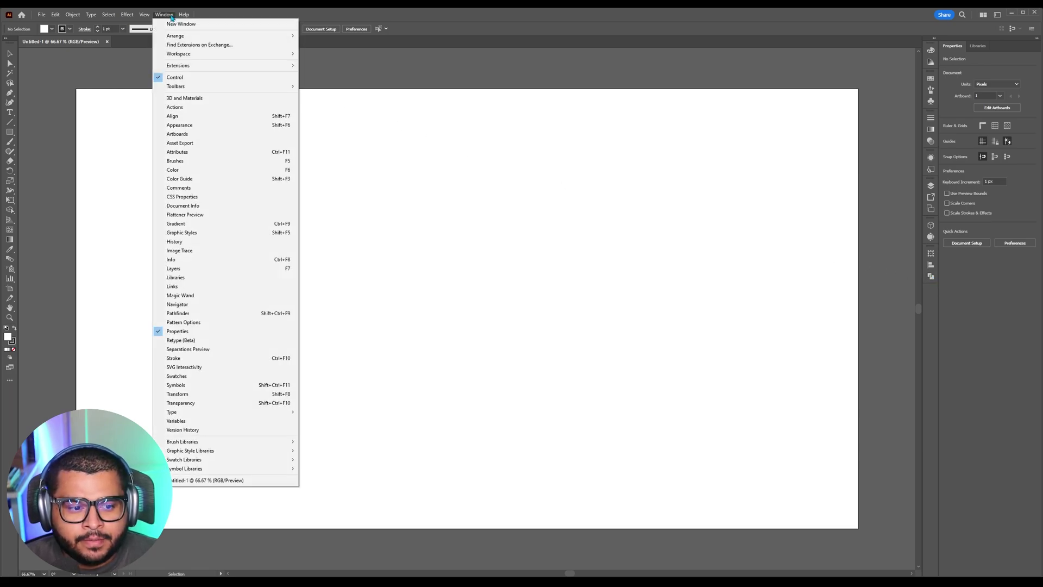
click(201, 315)
click(905, 251)
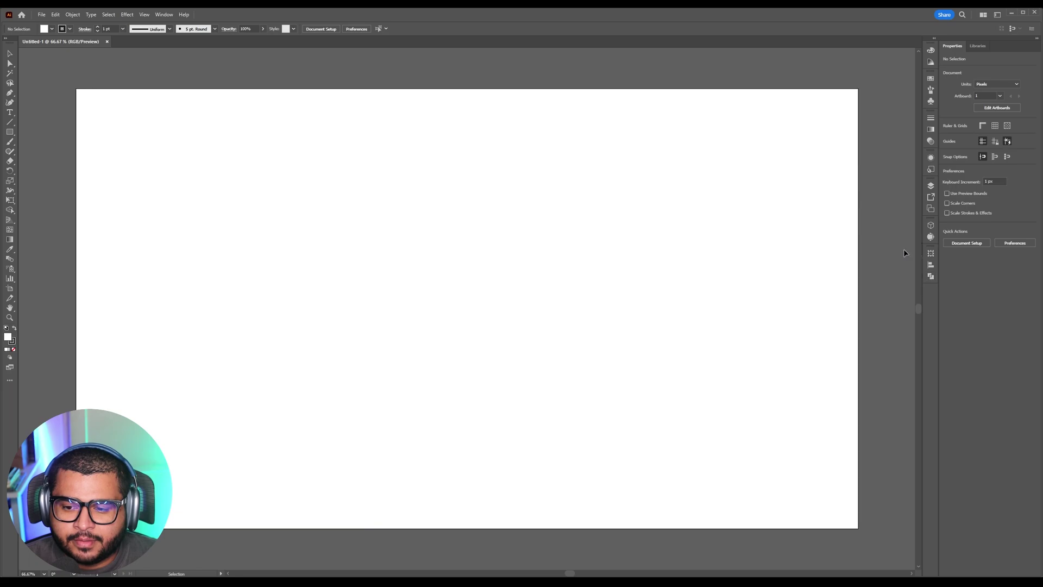
Step: Drag OBS.png from the 2D Icons Pack folder onto the Illustrator artboard
key(alt+Tab)
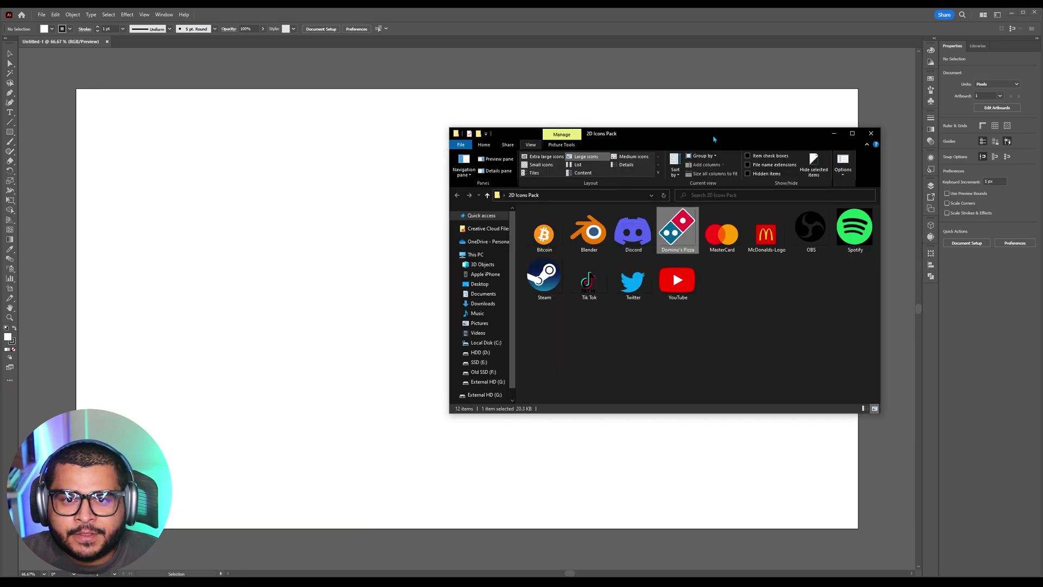
drag(738, 142, 677, 136)
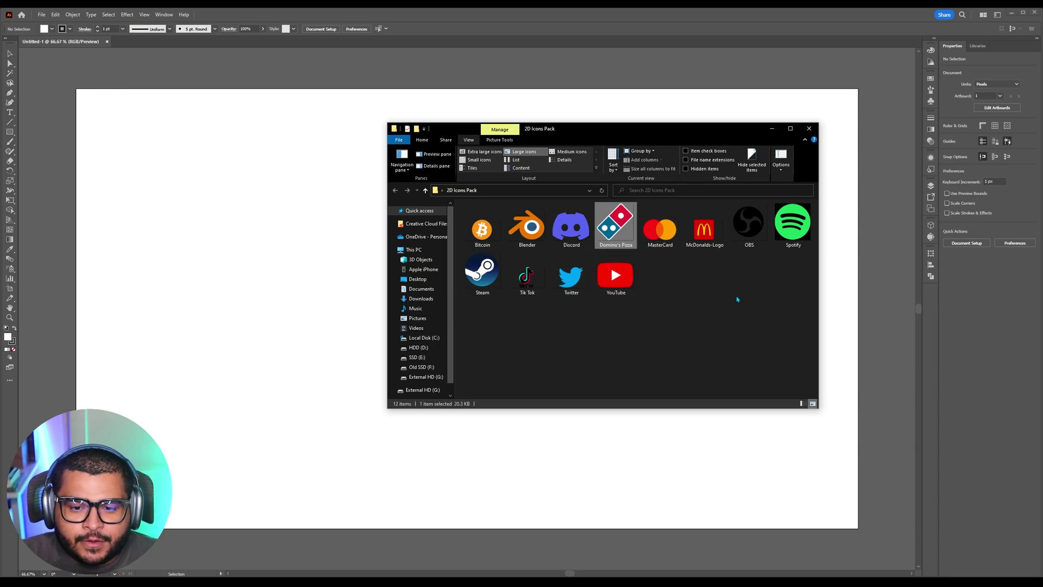
drag(748, 228, 326, 243)
Step: Duplicate the OBS logo and move the copy to the artboard's upper left
key(ctrl+=)
scroll(330, 270, up, 2)
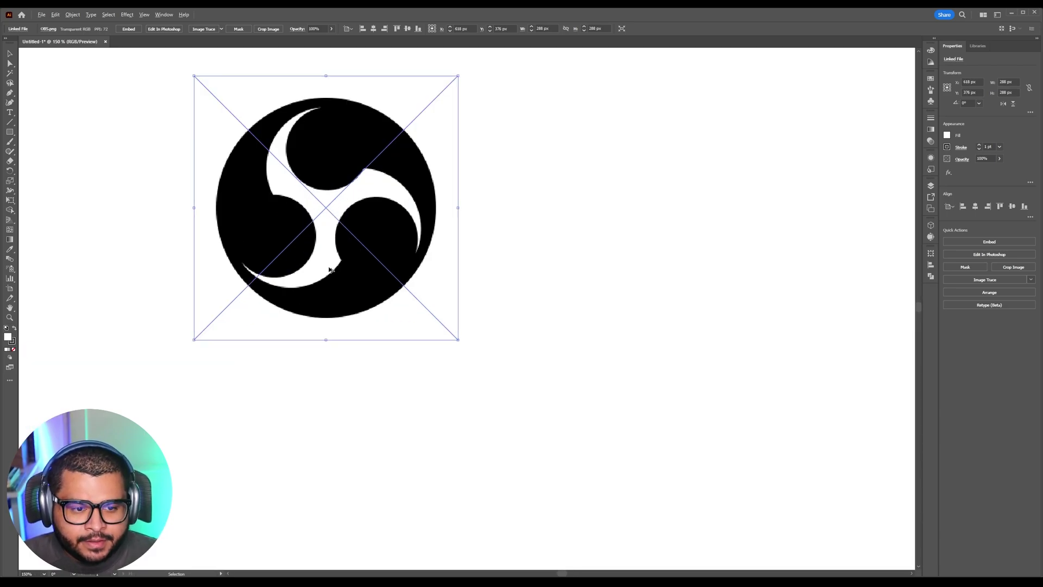
scroll(389, 255, down, 3)
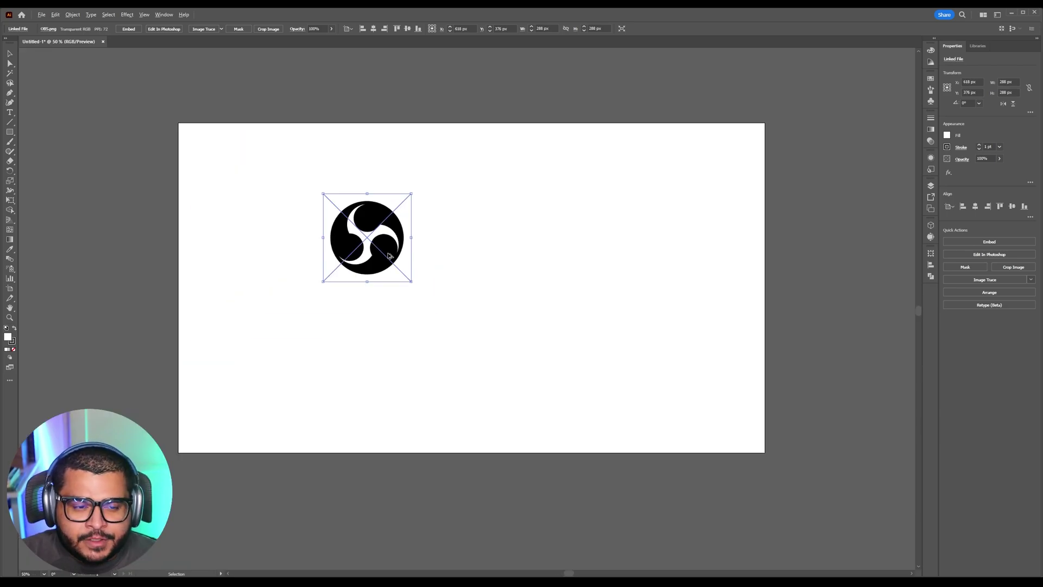
drag(373, 220, 453, 199)
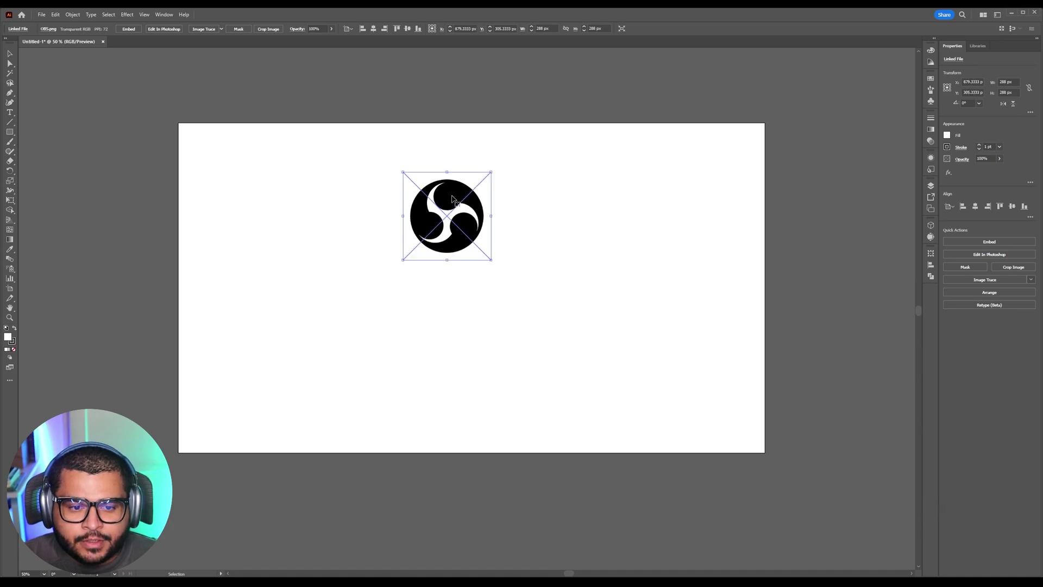
key(ctrl+c)
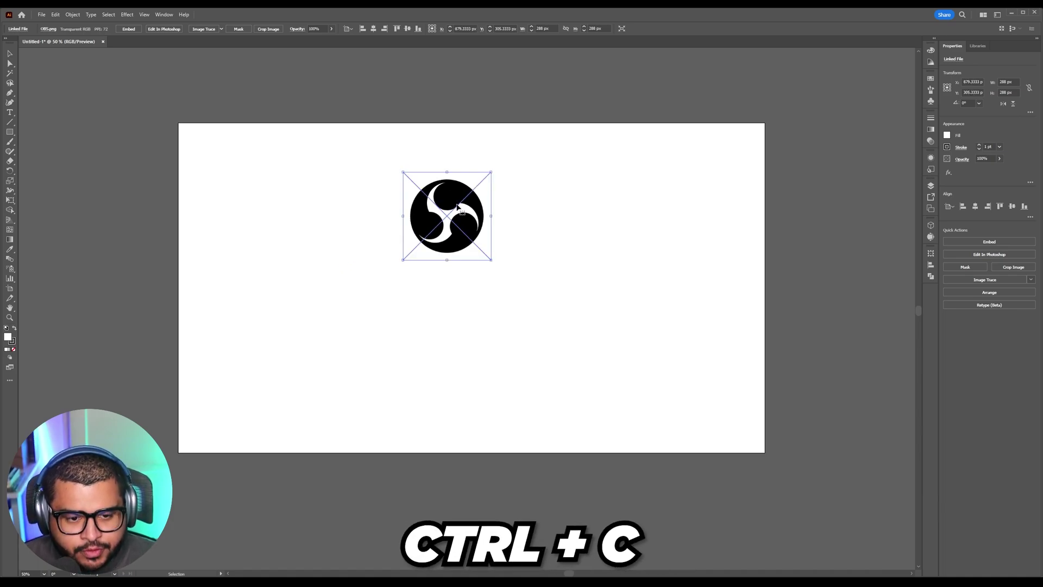
key(ctrl+v)
drag(478, 307, 251, 210)
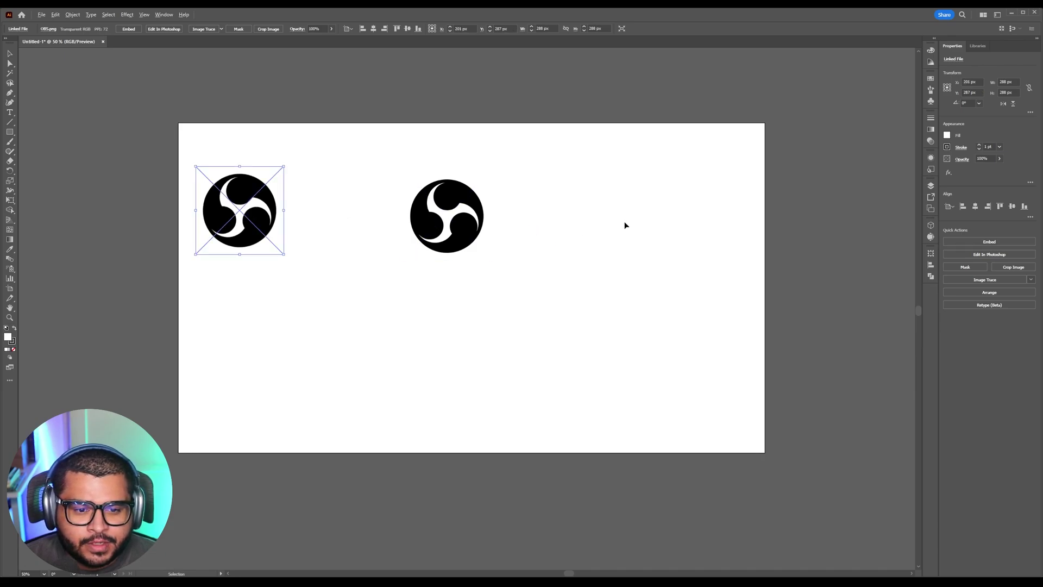
Step: Image-trace the centre OBS logo with the Silhouettes preset
click(453, 197)
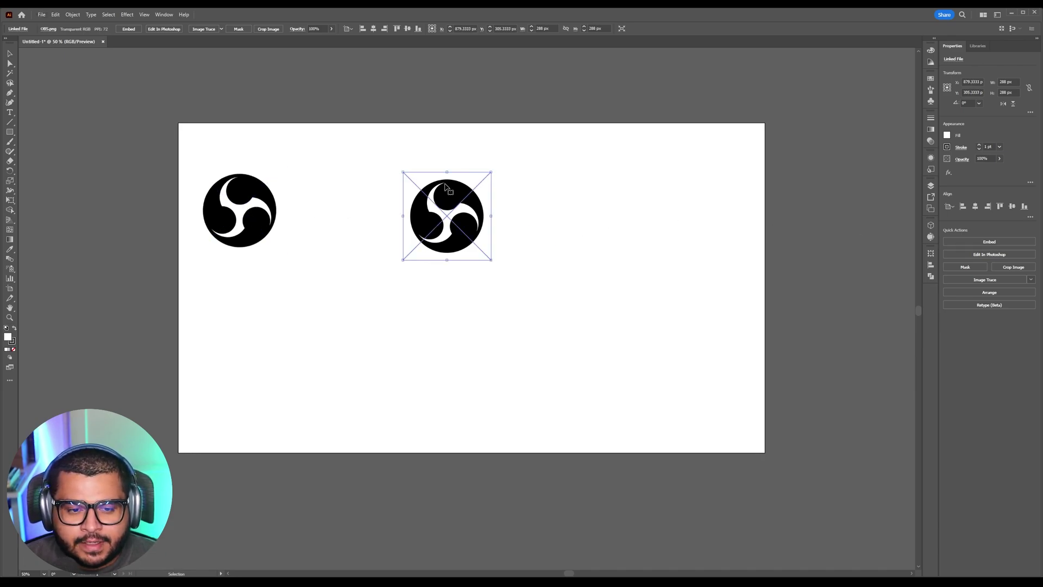
click(930, 238)
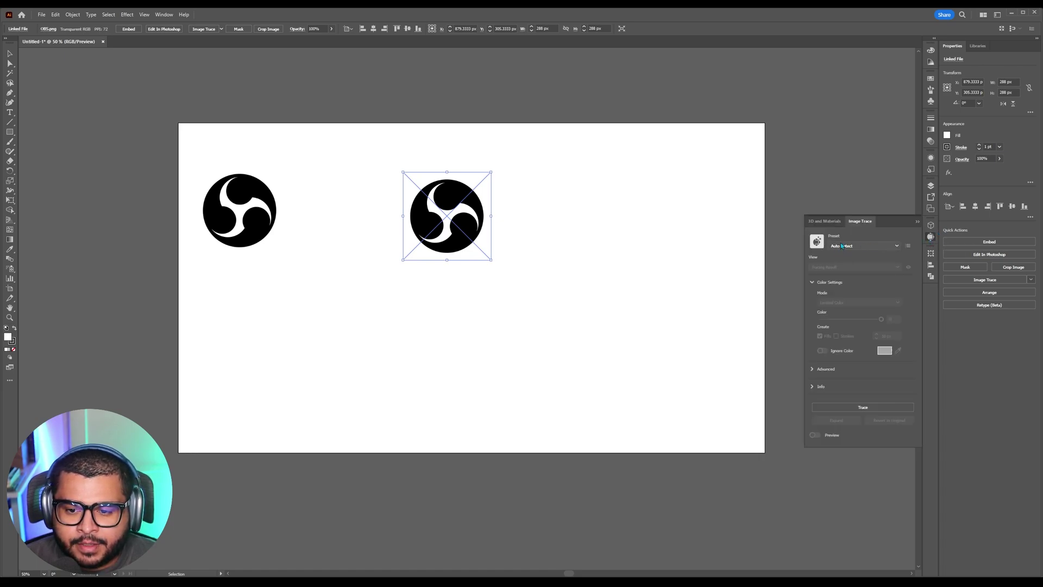
click(869, 248)
scroll(867, 297, down, 4)
click(868, 307)
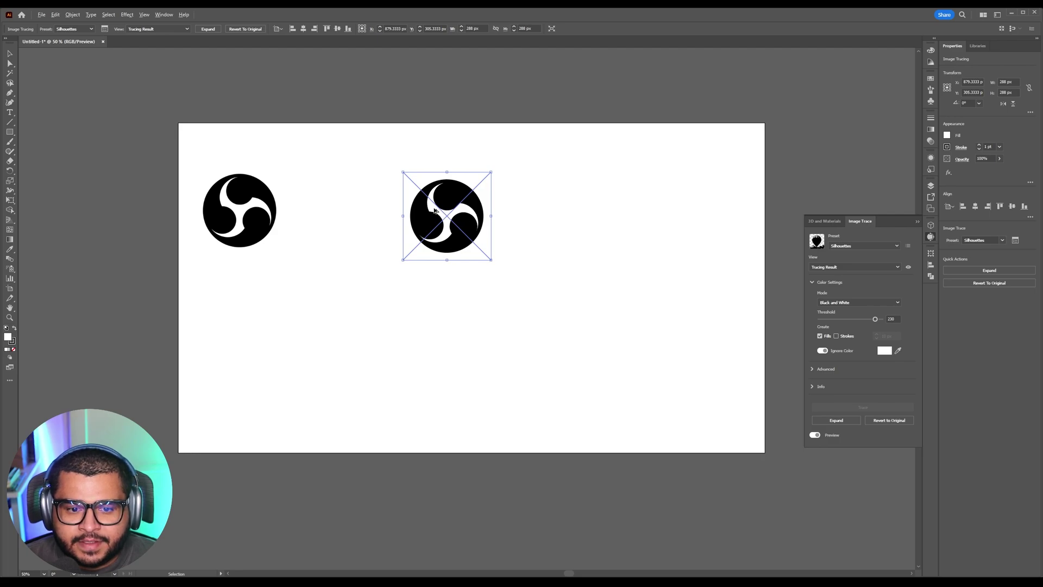
scroll(441, 213, up, 3)
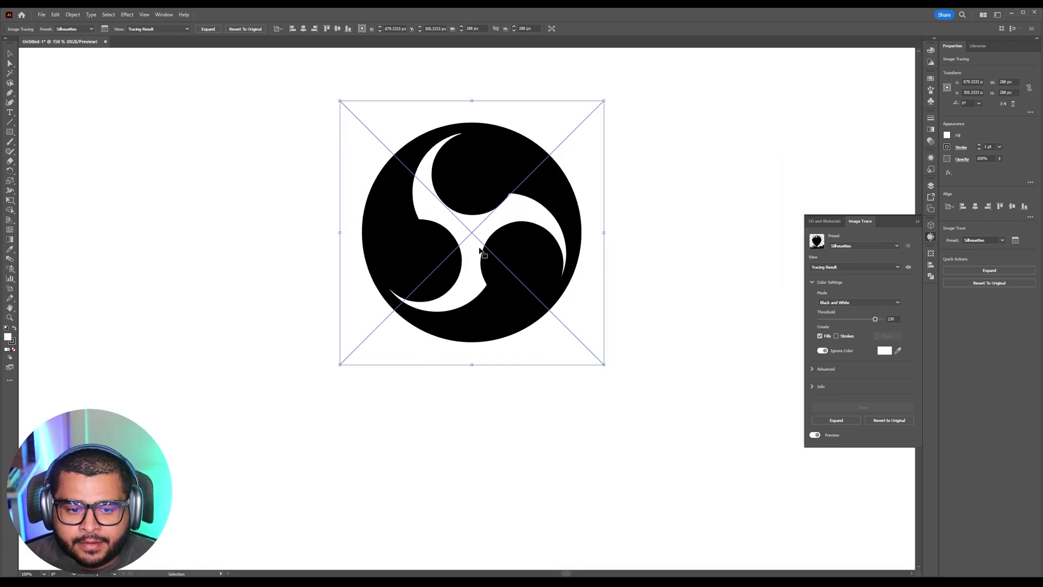
scroll(530, 269, down, 2)
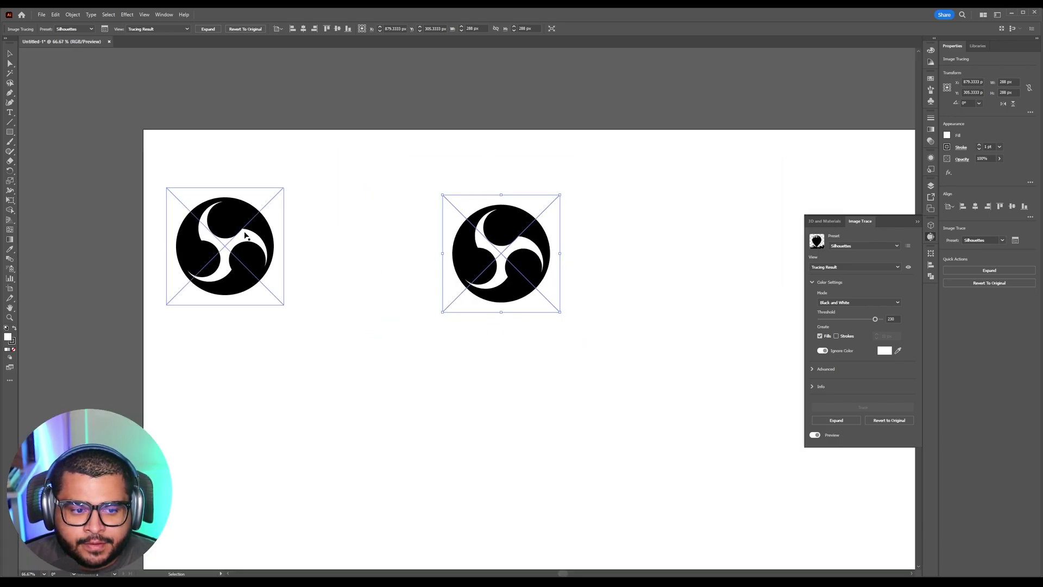
Step: Expand the traced logo into paths and move it closer to the original image
click(831, 422)
scroll(512, 380, down, 1)
drag(308, 266, 322, 248)
mouse_move(516, 267)
mouse_down()
mouse_move(478, 281)
mouse_move(124, 291)
mouse_move(452, 289)
mouse_move(450, 239)
mouse_move(467, 256)
mouse_up()
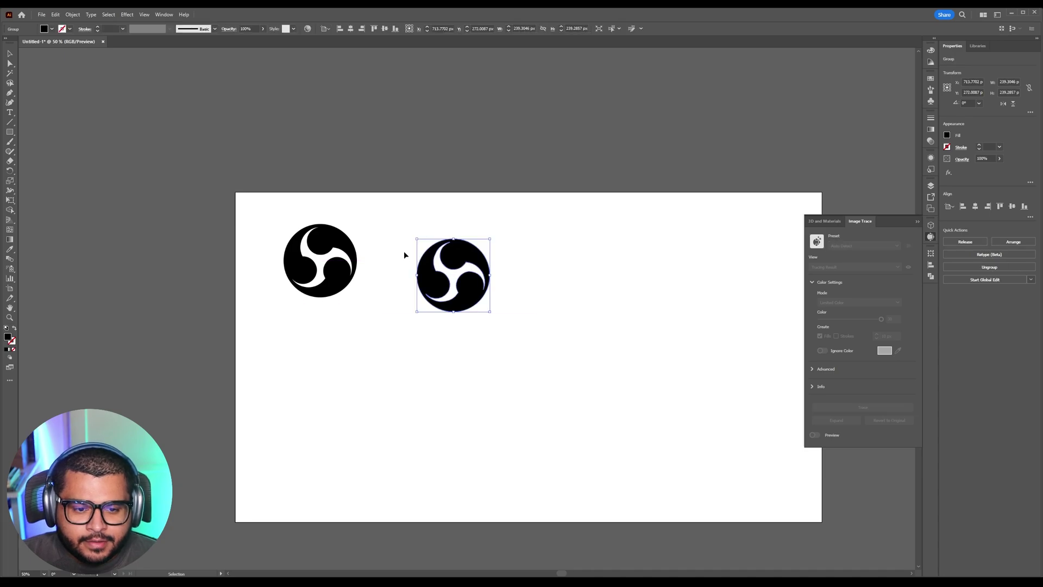
Step: Draw a black circle with the Ellipse Tool covering the traced OBS logo
click(9, 132)
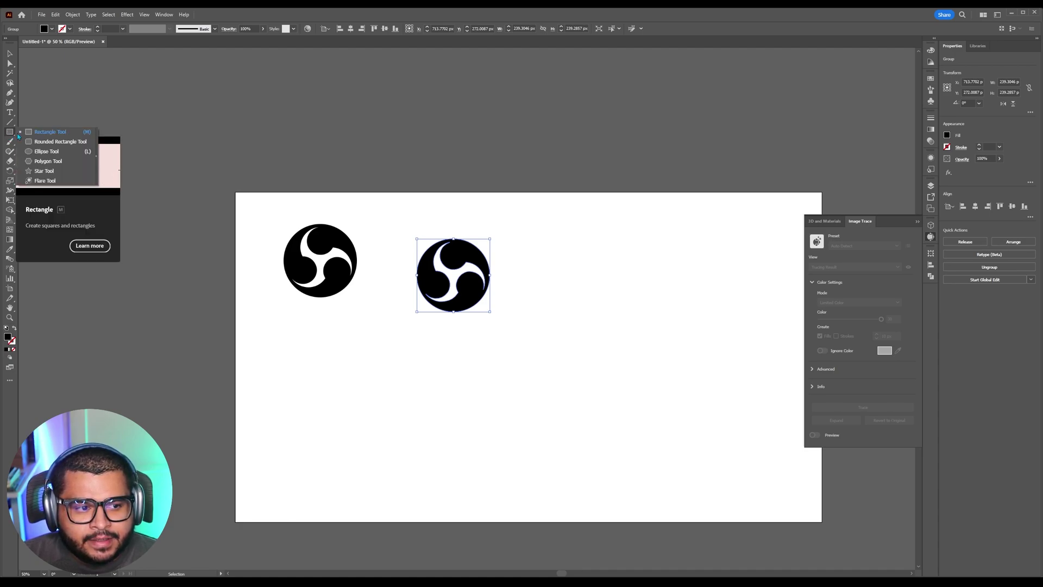
click(49, 152)
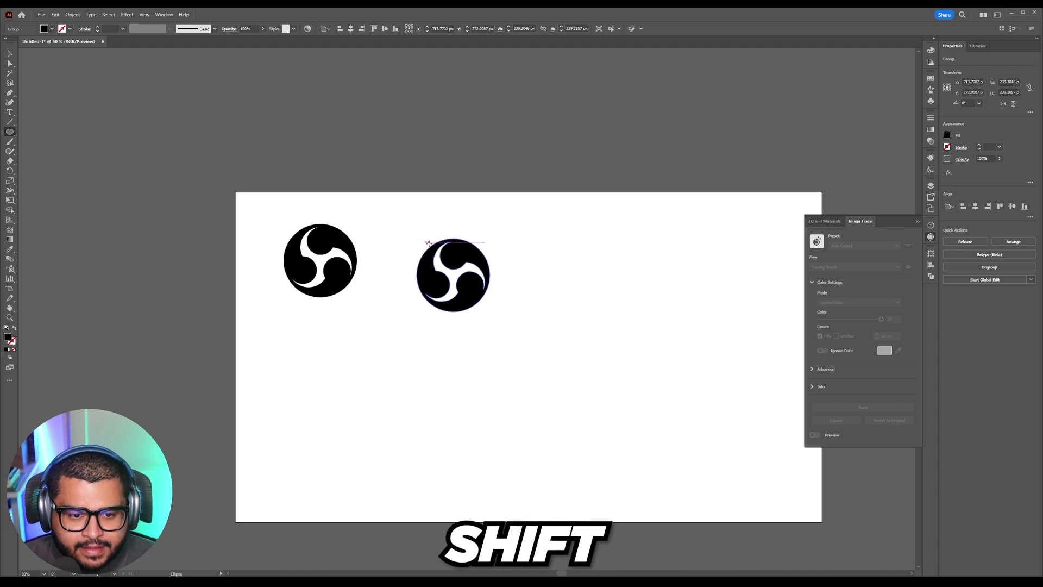
drag(428, 243, 474, 279)
key(v)
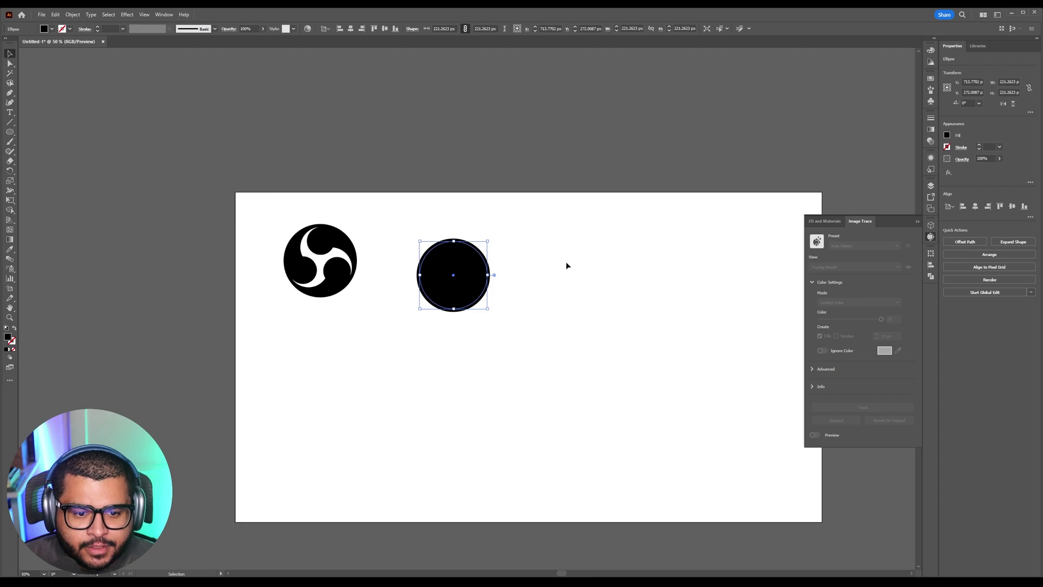
Step: Change the circle's fill to white
click(565, 265)
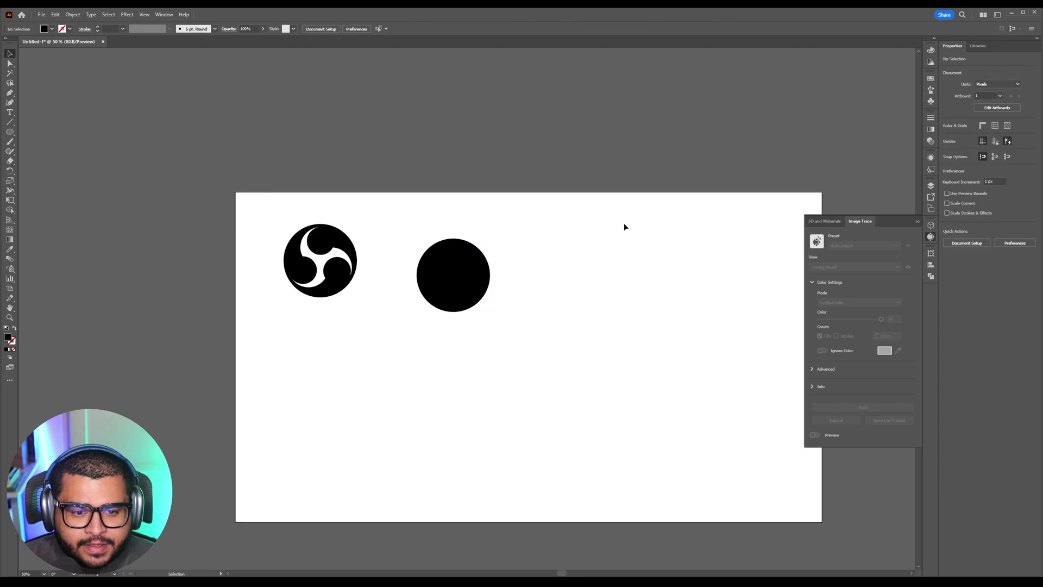
click(470, 259)
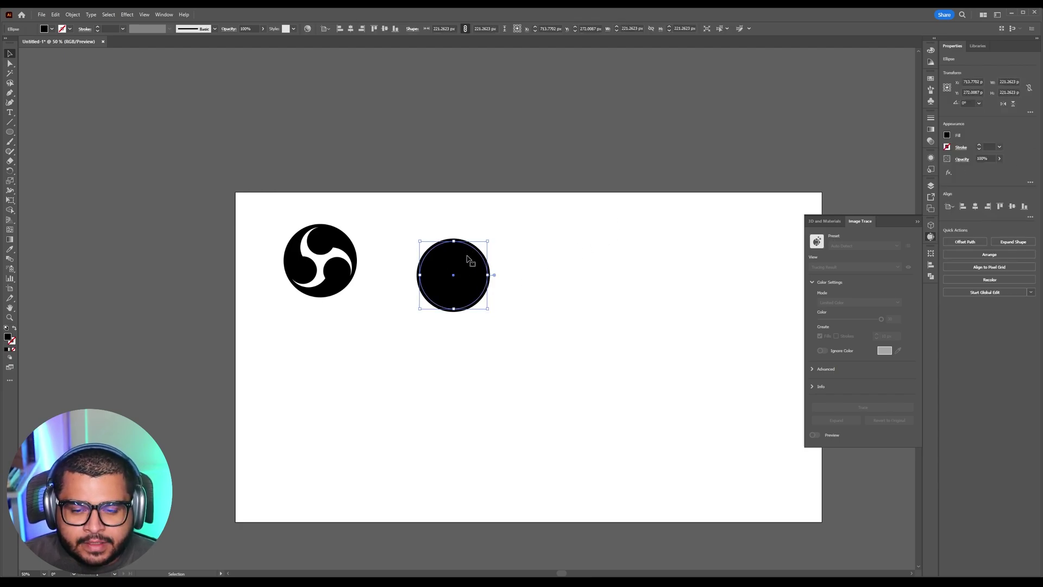
click(946, 136)
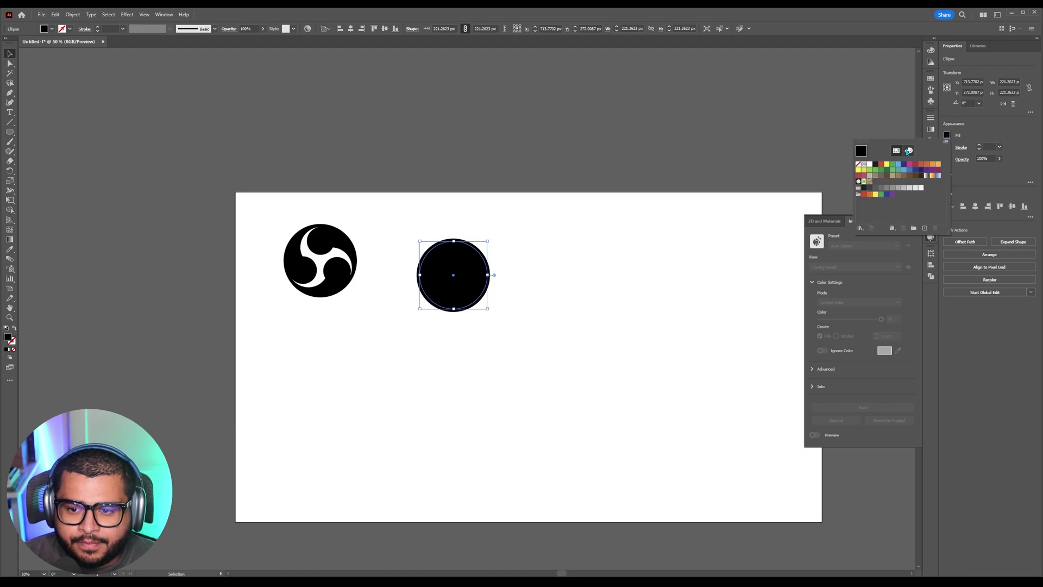
click(869, 164)
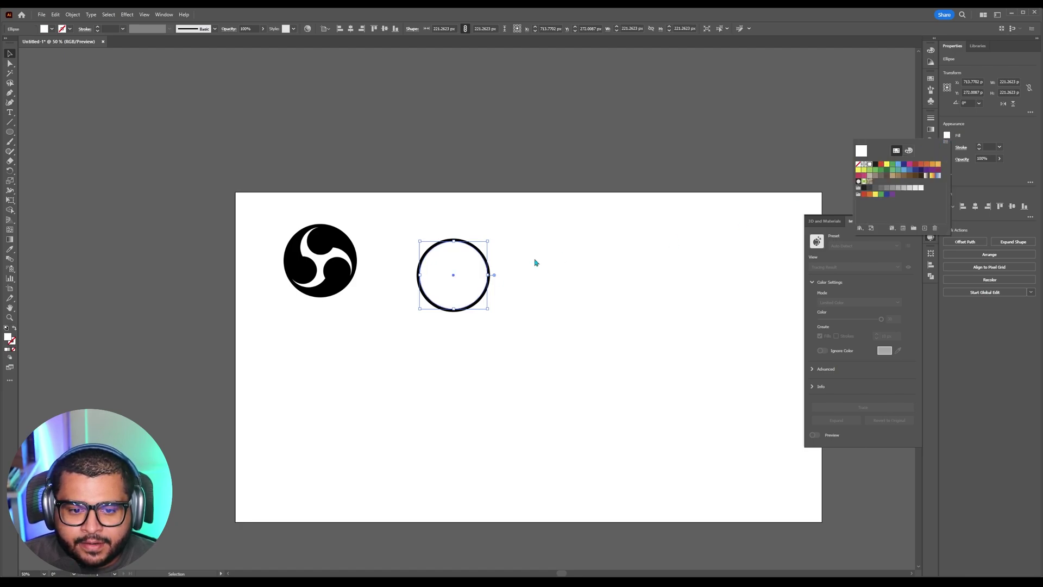
click(582, 228)
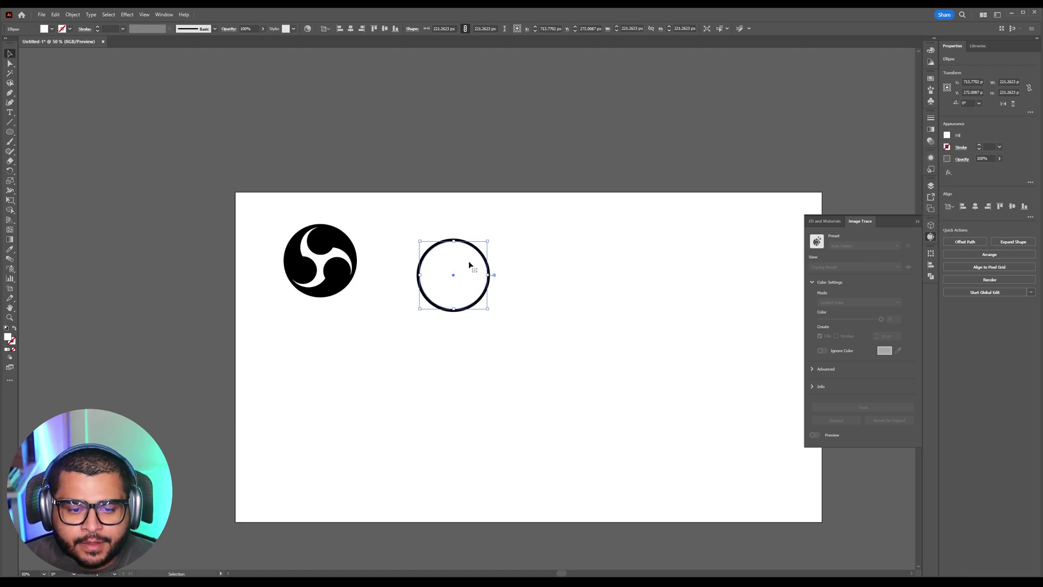
Step: Send the white circle behind the logo and select both together
right_click(470, 265)
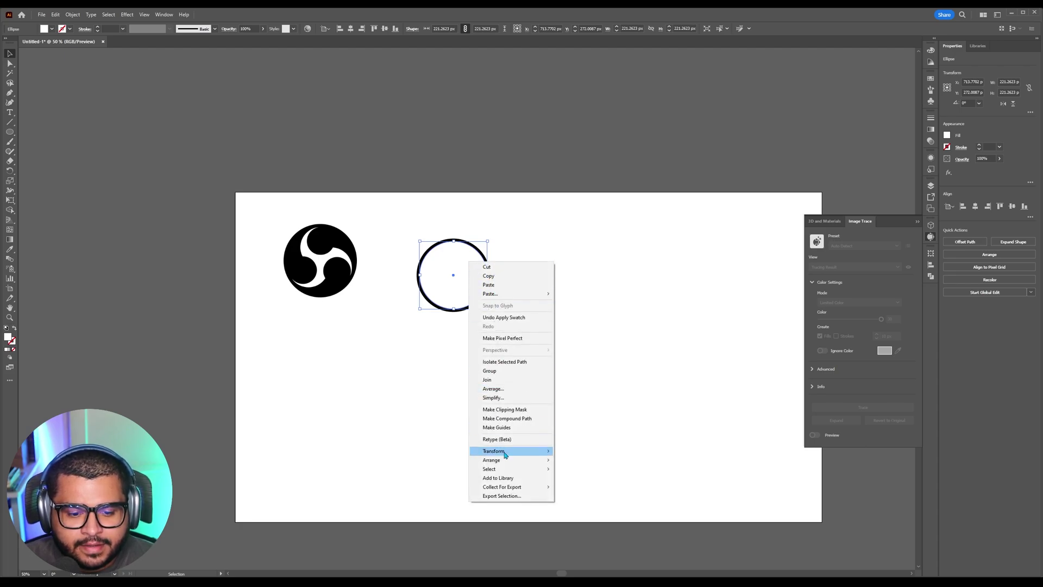
mouse_move(502, 460)
click(586, 486)
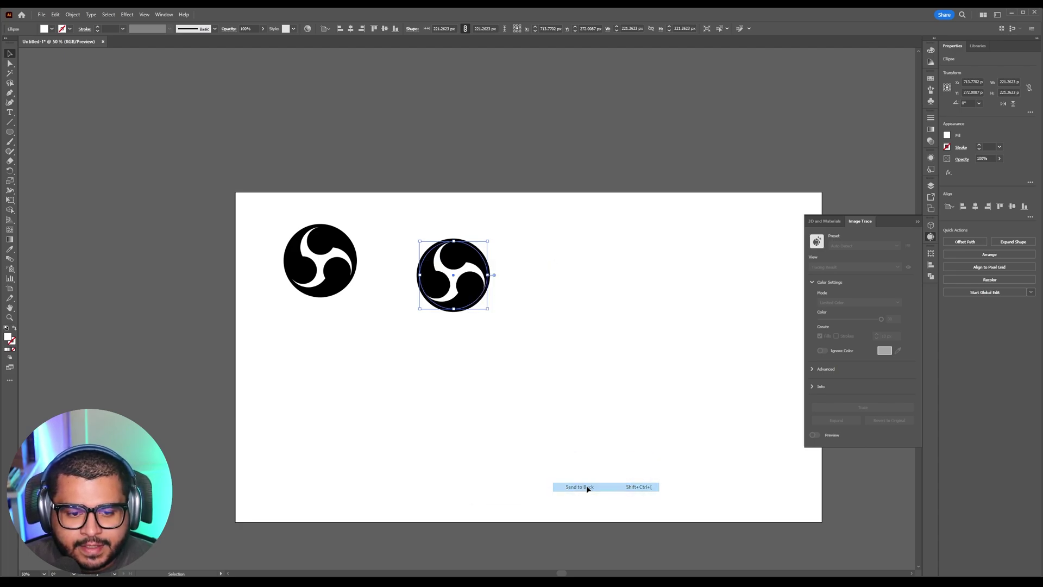
click(605, 280)
scroll(453, 275, up, 4)
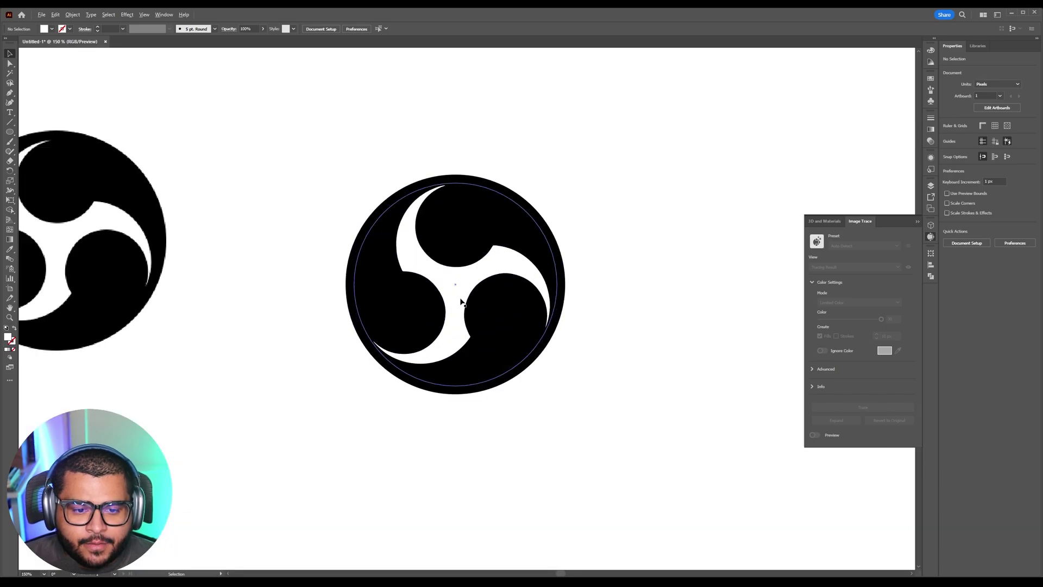
scroll(378, 336, down, 4)
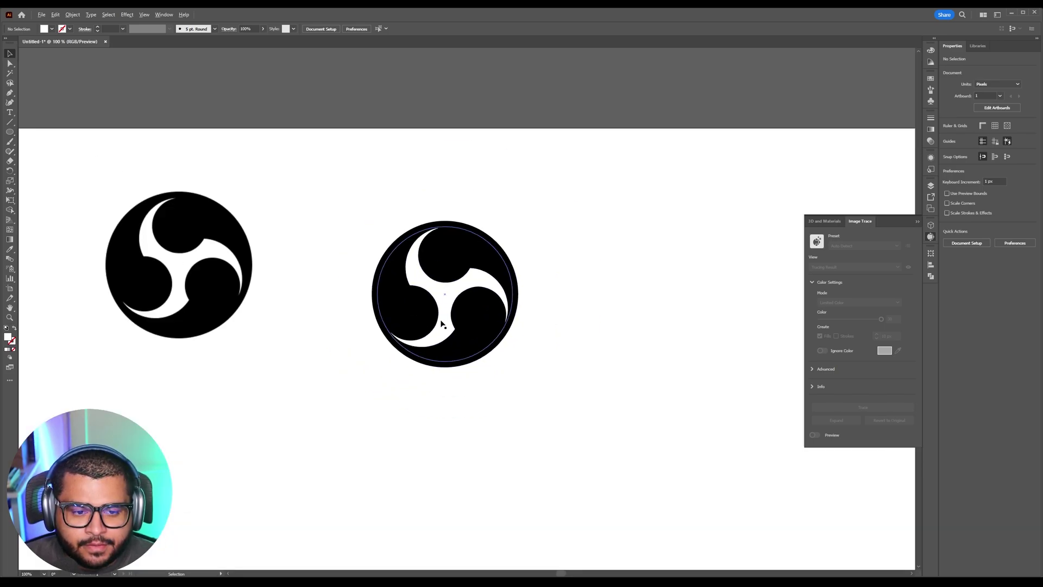
drag(402, 262, 582, 421)
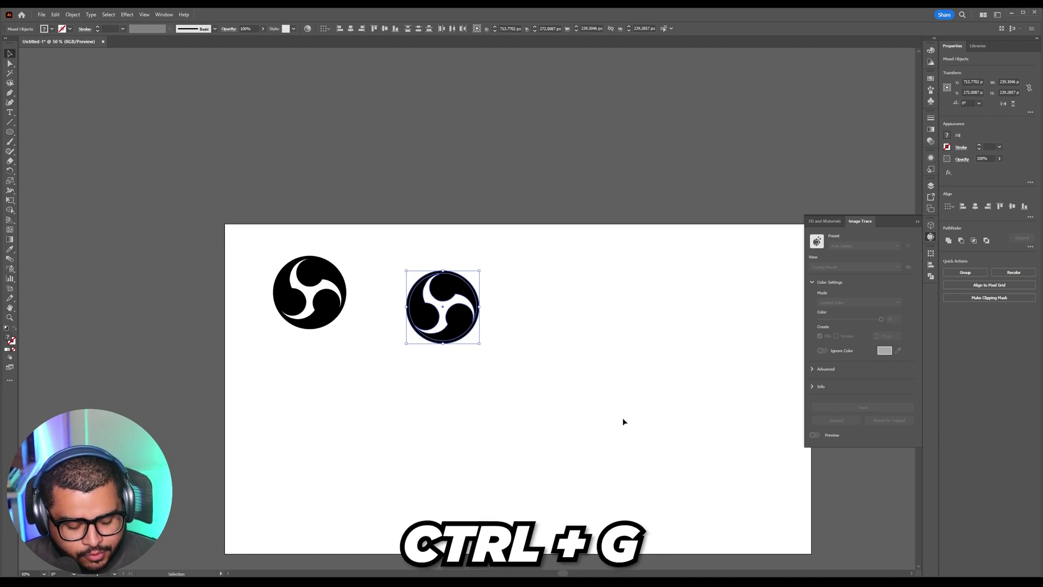
Step: Group the right OBS logo with its white circle and nudge the group
key(ctrl+g)
key(ctrl+g)
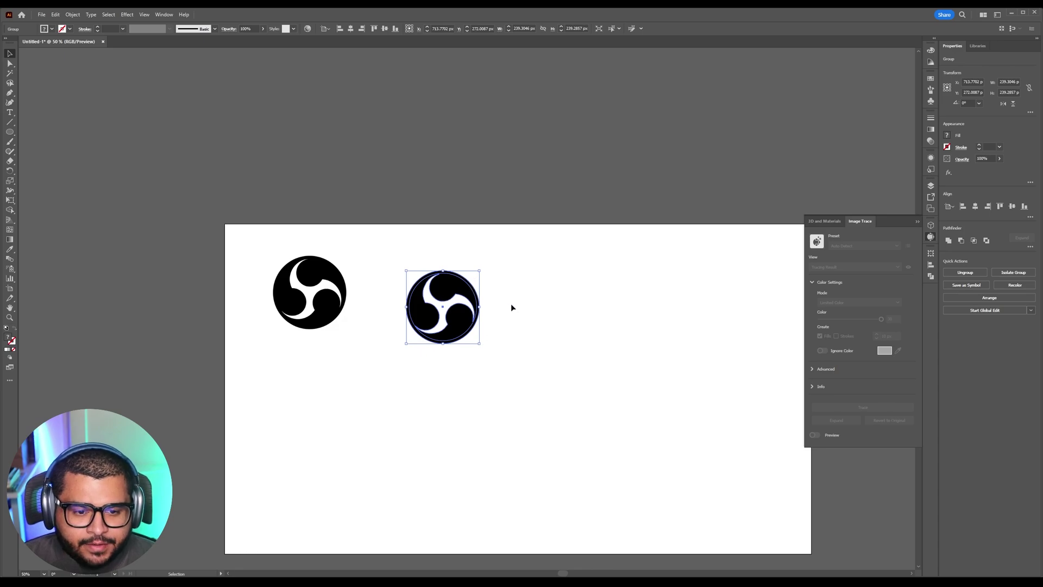
scroll(570, 334, down, 1)
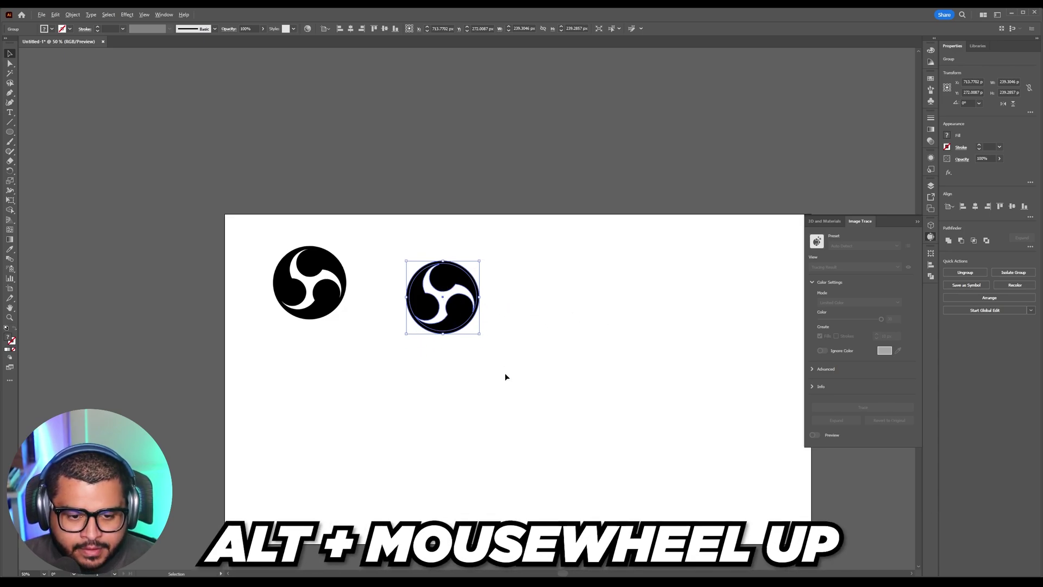
scroll(546, 427, up, 3)
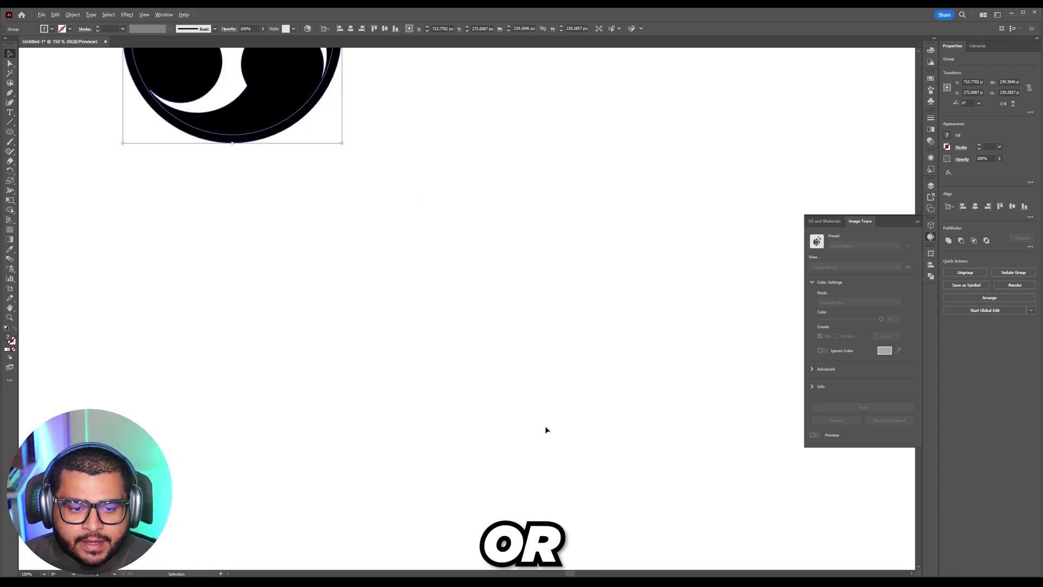
scroll(545, 427, down, 5)
scroll(543, 428, up, 3)
scroll(541, 428, down, 2)
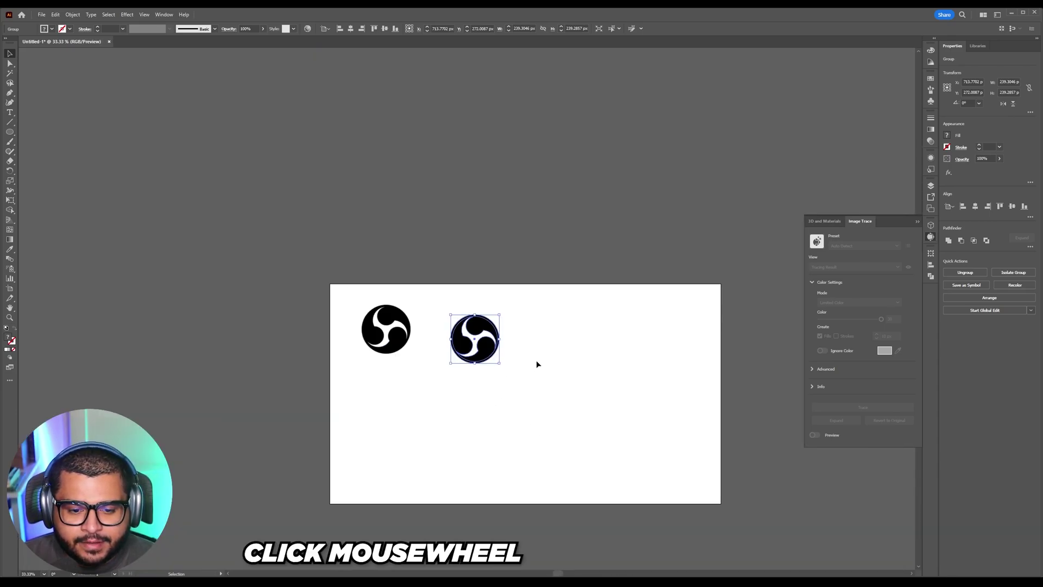
mouse_move(610, 393)
mouse_down()
mouse_move(410, 311)
mouse_move(580, 418)
mouse_move(591, 266)
mouse_move(491, 352)
mouse_move(578, 323)
mouse_move(568, 338)
mouse_up()
mouse_move(448, 285)
mouse_down()
mouse_move(205, 308)
mouse_move(478, 278)
mouse_move(452, 273)
mouse_up()
Step: Scale the group up to about 357.5 px wide and move it up-left
scroll(456, 282, up, 2)
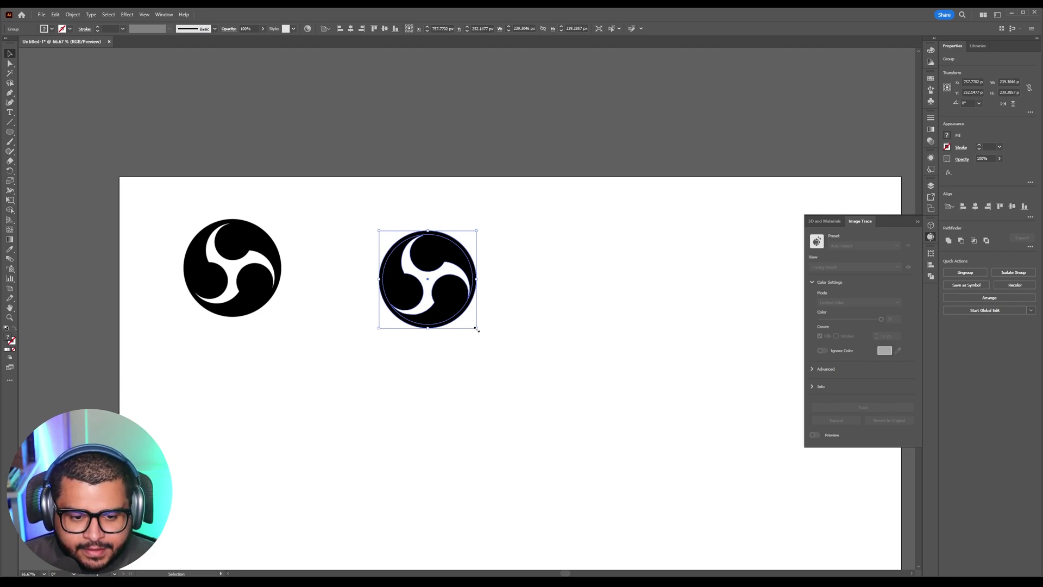
drag(477, 329, 538, 374)
drag(452, 305, 444, 291)
Step: Apply Inflate 3D to the OBS group, tilt its X/Y rotation, and inflate both sides
click(826, 221)
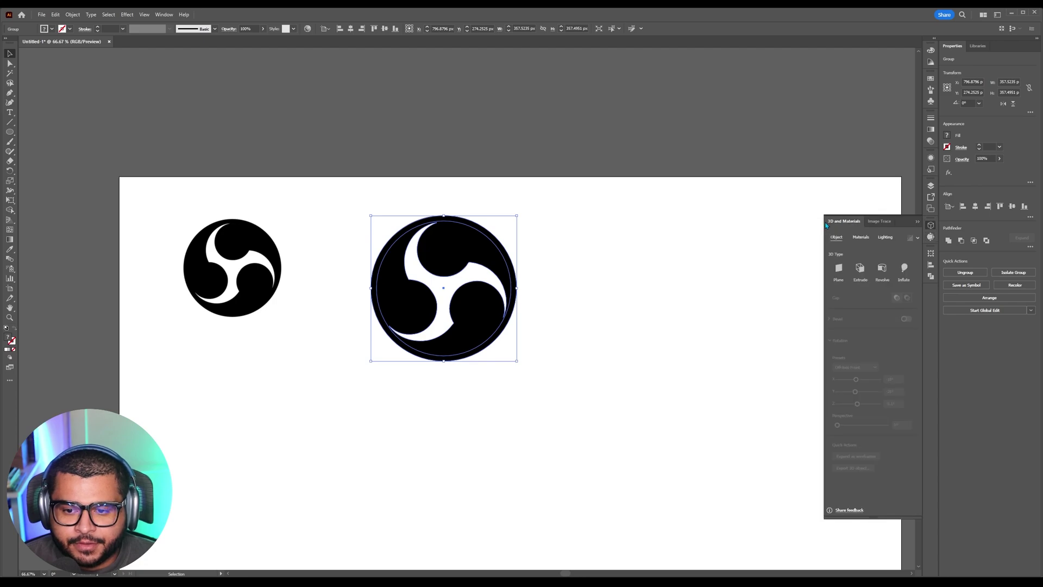
click(904, 268)
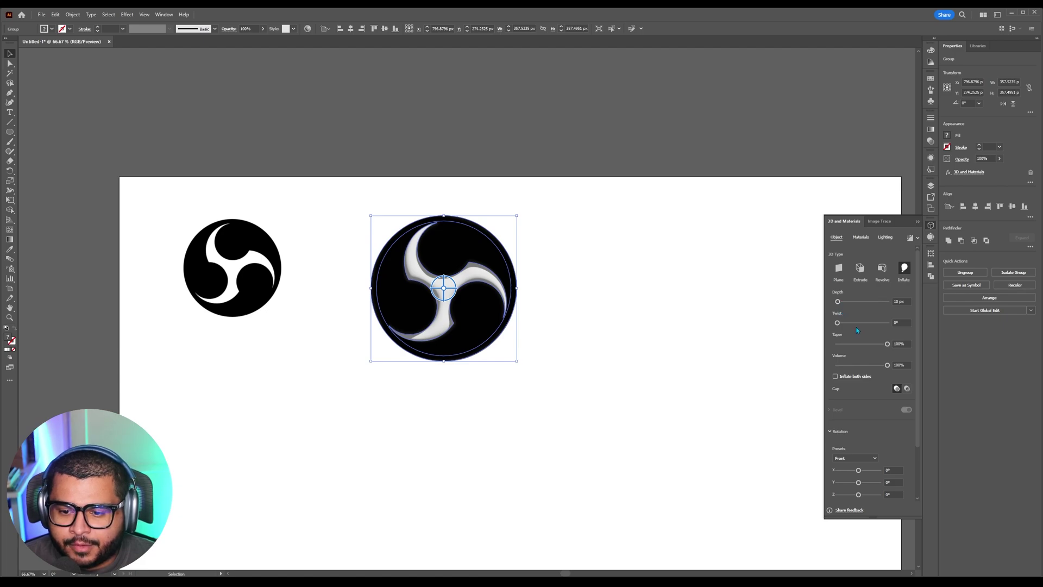
scroll(868, 401, down, 2)
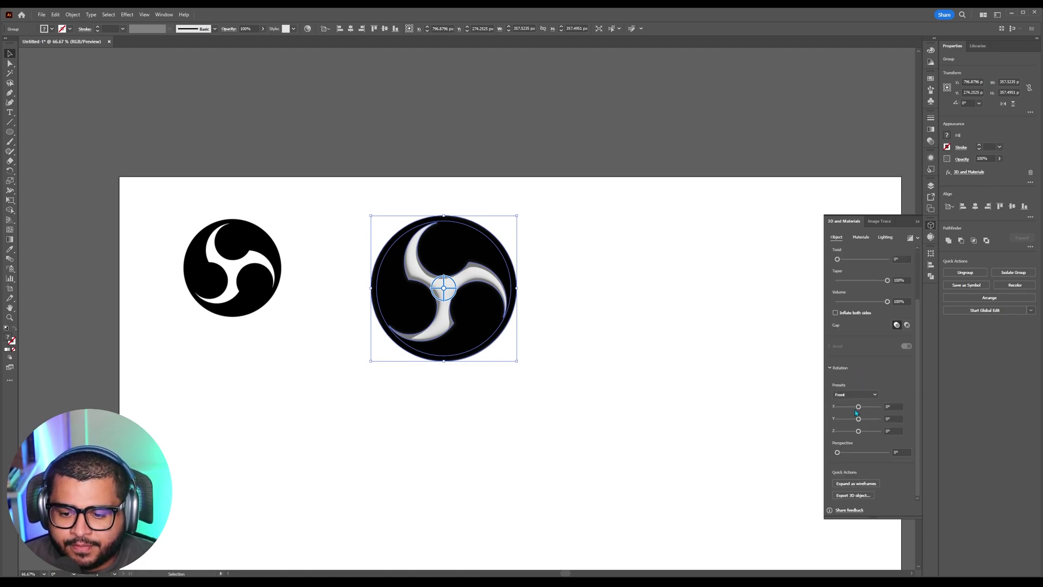
drag(858, 407, 863, 407)
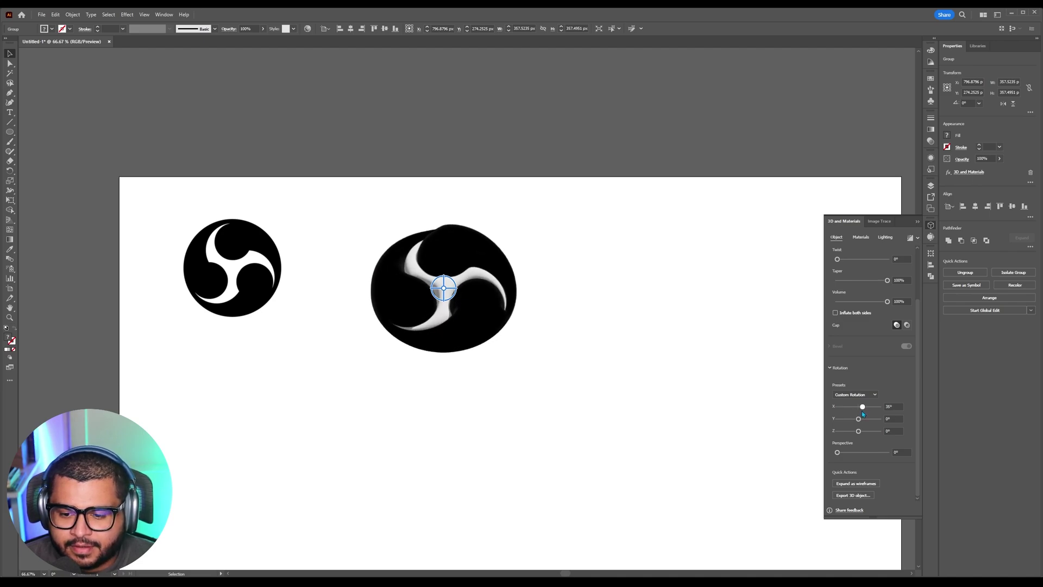
drag(861, 422, 857, 424)
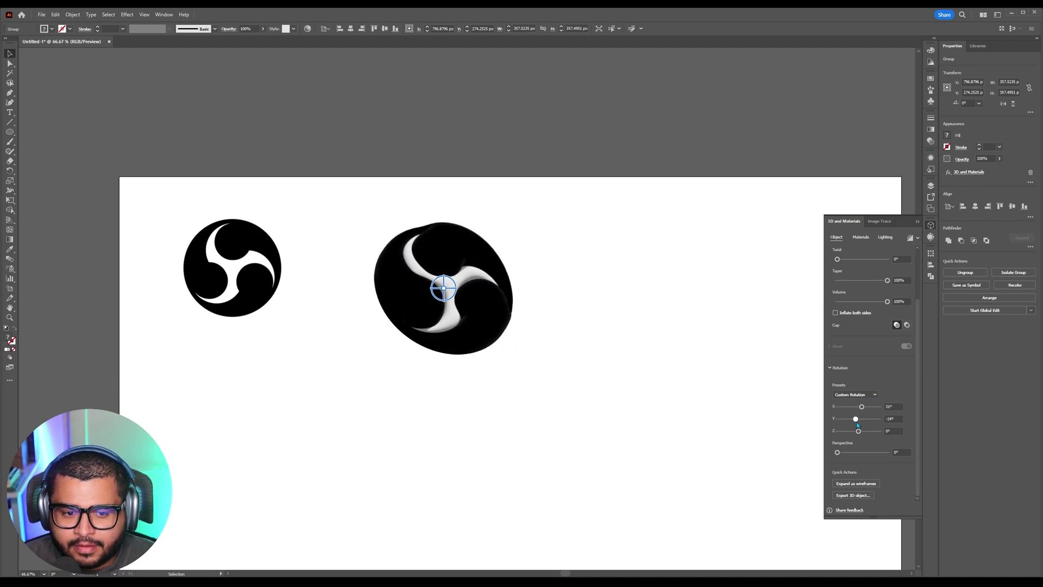
click(840, 314)
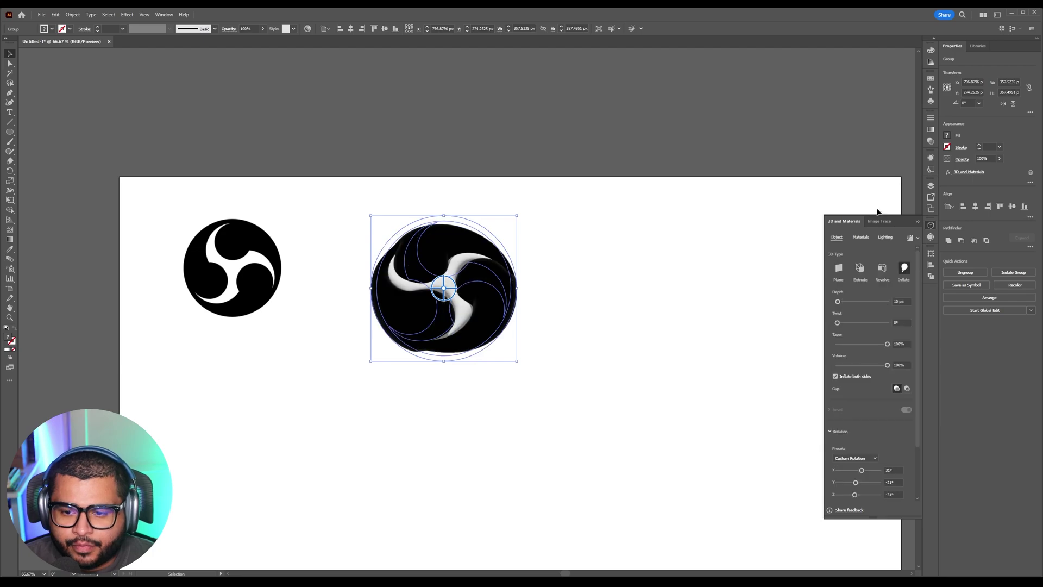
scroll(862, 246, up, 2)
Step: Set the 3D logo's material roughness to 0
click(863, 237)
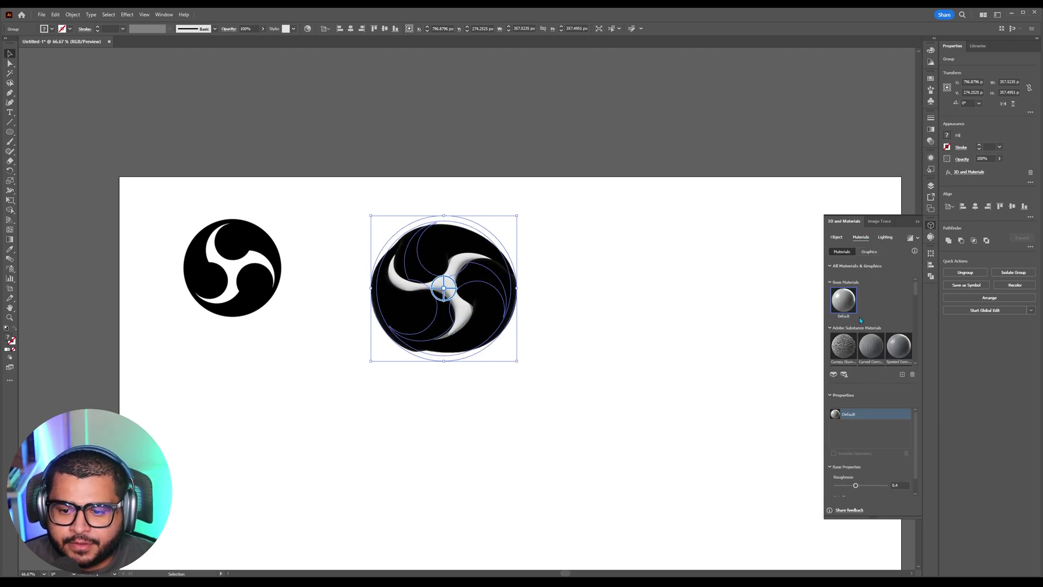
scroll(882, 305, down, 3)
scroll(911, 419, down, 1)
drag(855, 469, 808, 478)
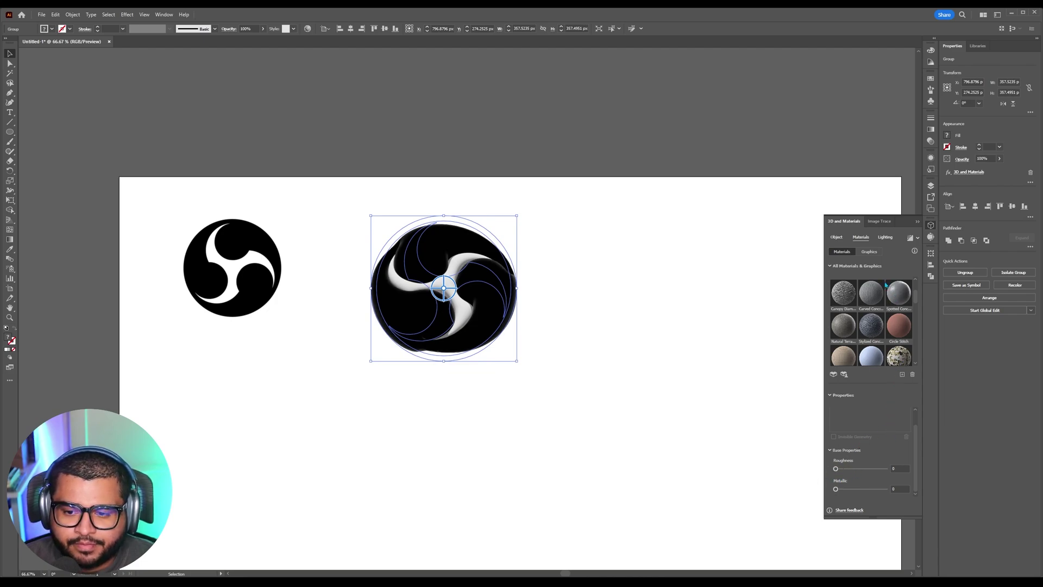
Step: Raise the inflate depth of the OBS logo to 43 px
click(841, 239)
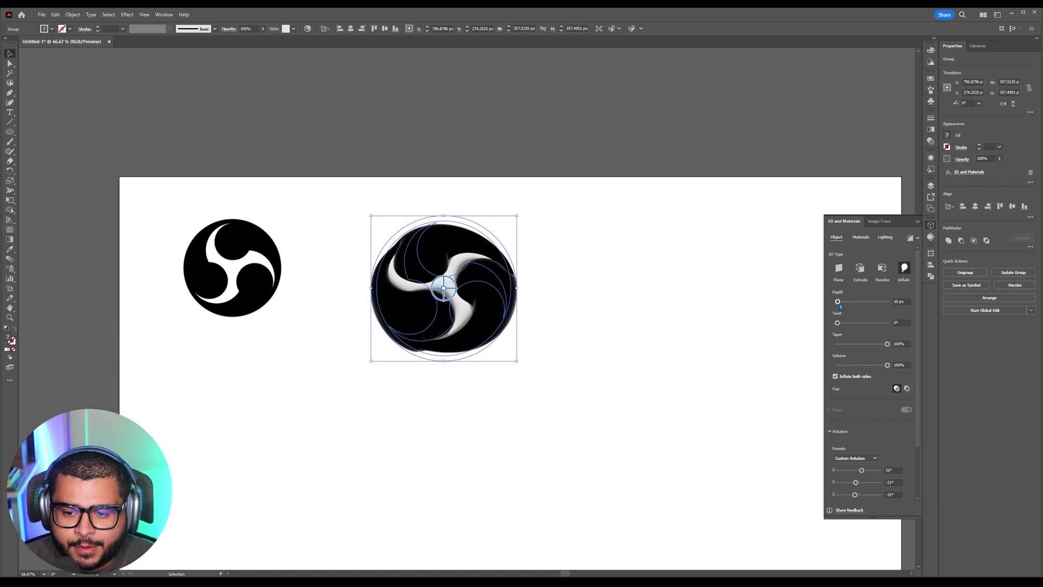
drag(840, 305, 840, 304)
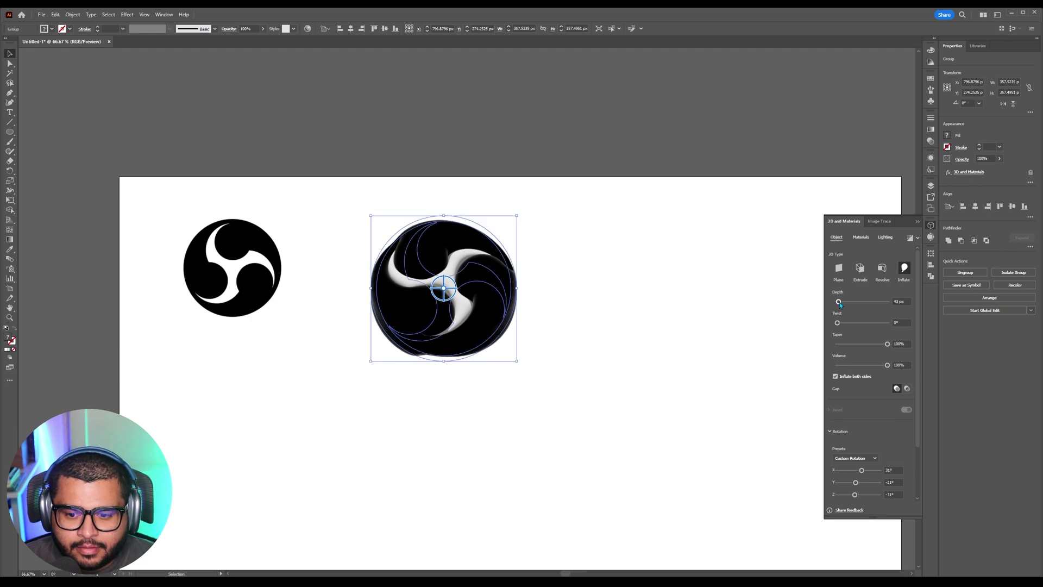
scroll(843, 361, down, 3)
drag(837, 452, 859, 459)
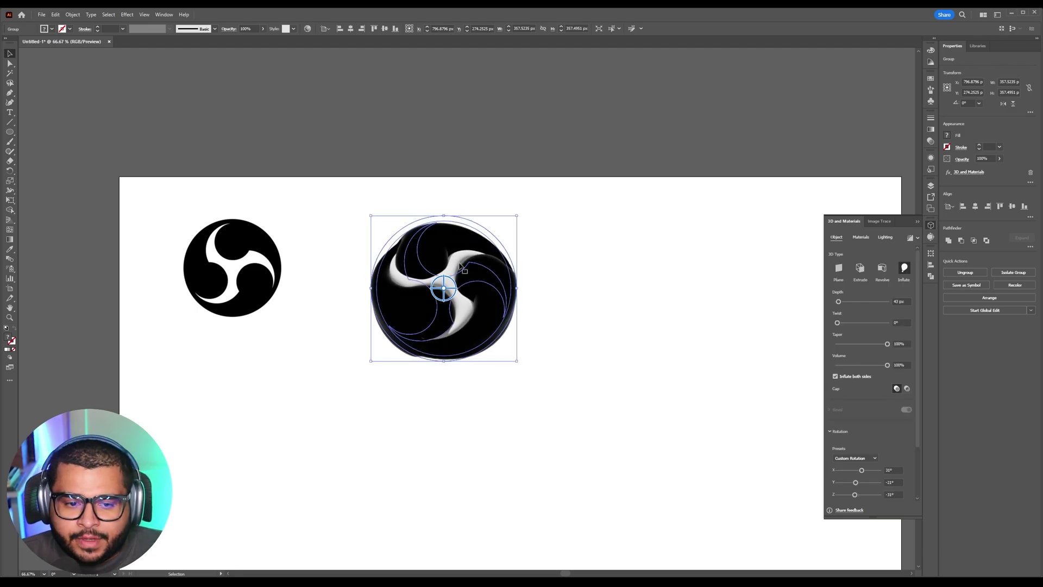
scroll(883, 281, up, 3)
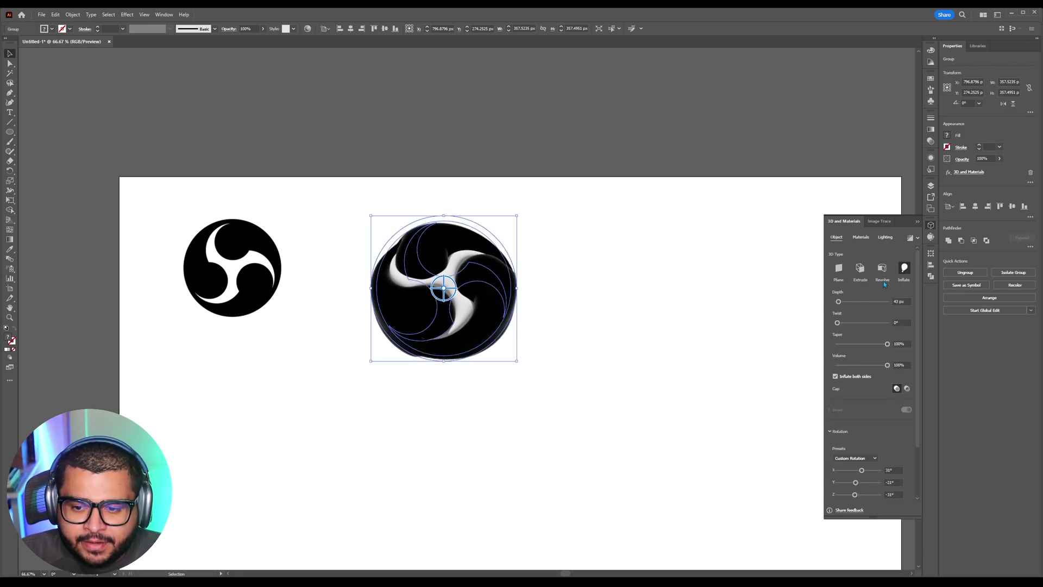
Step: Turn on shadows for the 3D OBS logo in the Lighting settings
click(886, 237)
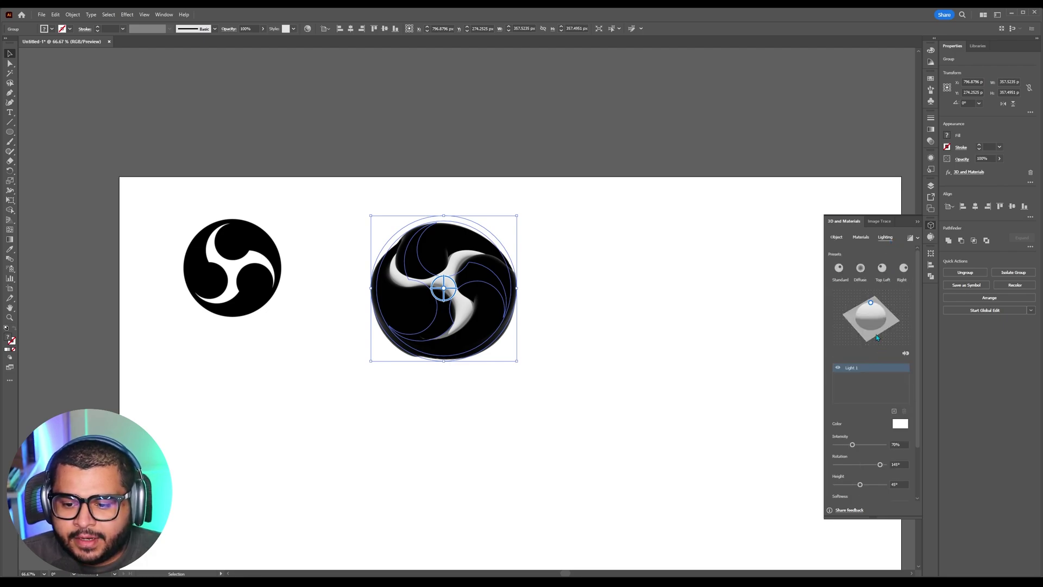
scroll(872, 419, down, 3)
click(906, 491)
scroll(875, 458, down, 2)
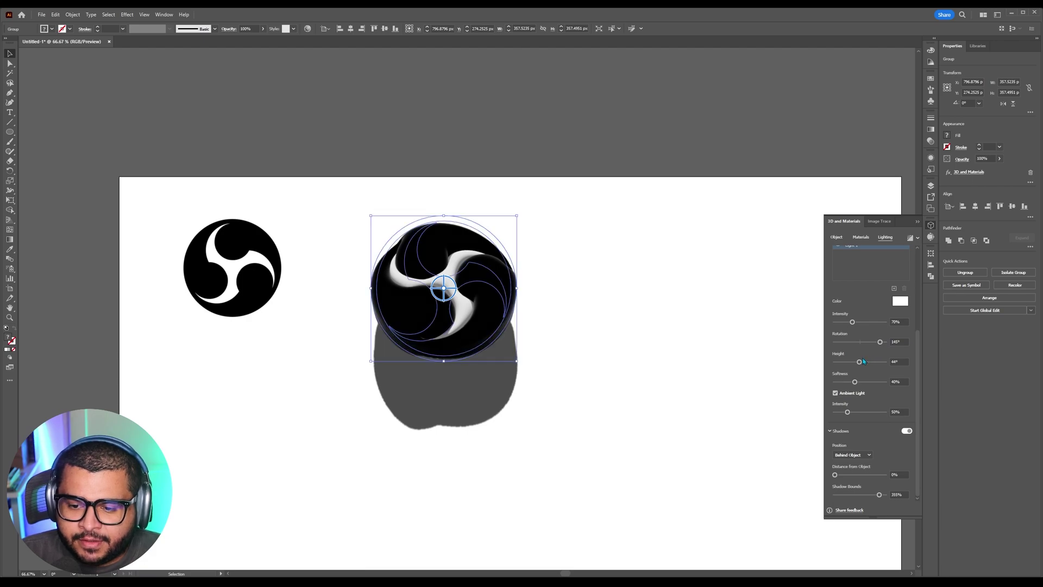
Step: Set light height to 32°, intensity 117%, softness 24% and ambient light 100%
drag(860, 361, 865, 322)
mouse_move(854, 382)
mouse_down()
mouse_move(836, 383)
mouse_move(857, 383)
mouse_move(847, 383)
mouse_up()
drag(848, 412, 862, 412)
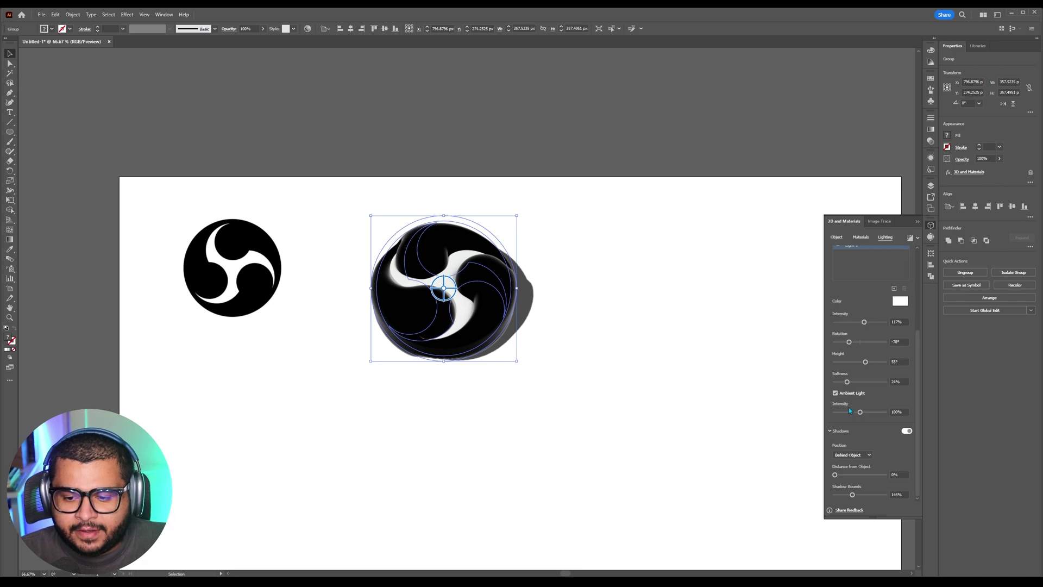
scroll(887, 426, up, 5)
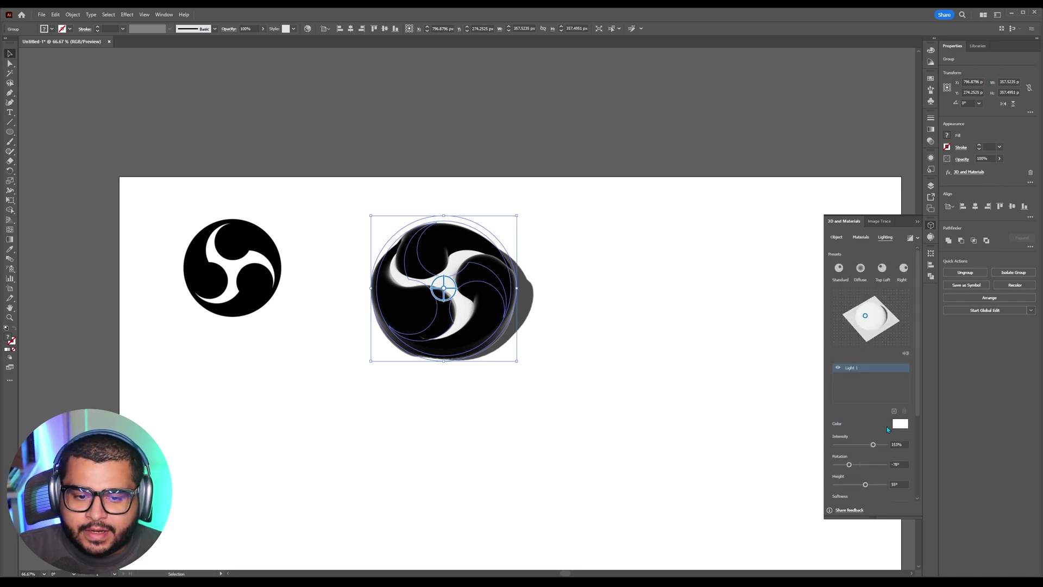
Step: Render the 3D OBS logo with High-quality ray tracing and view the glossy black result
click(918, 240)
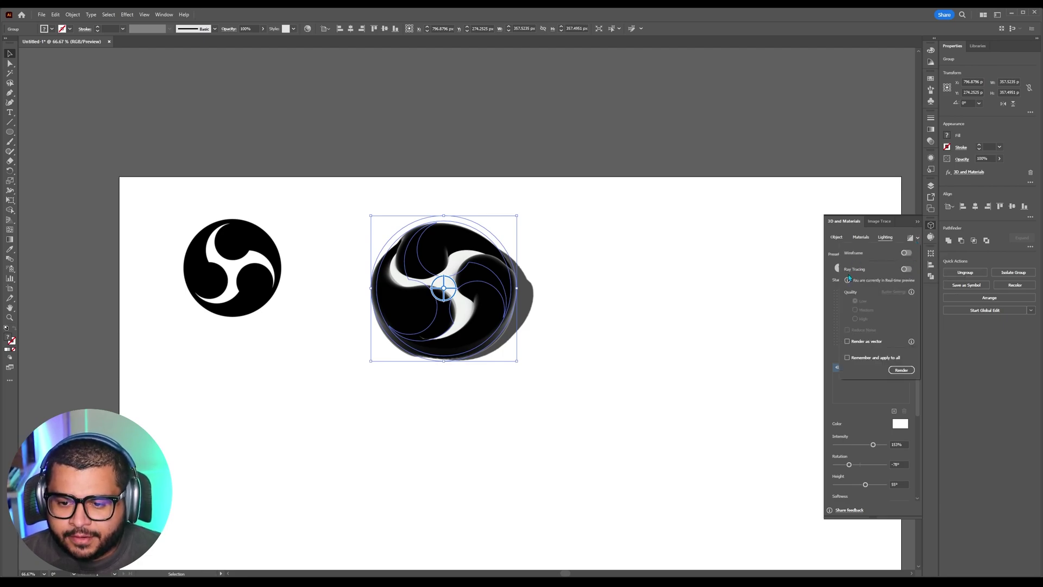
click(906, 269)
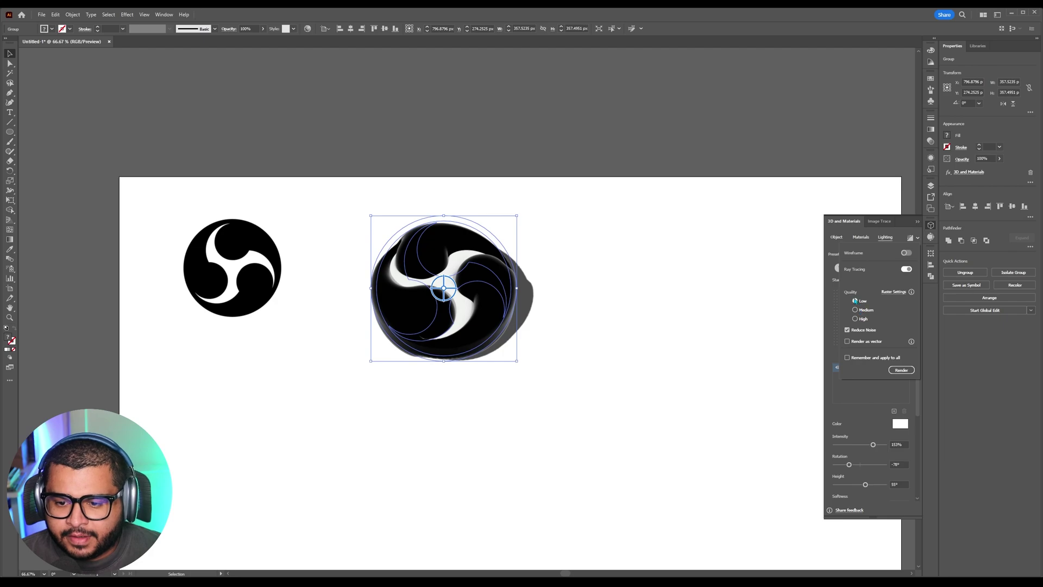
click(900, 371)
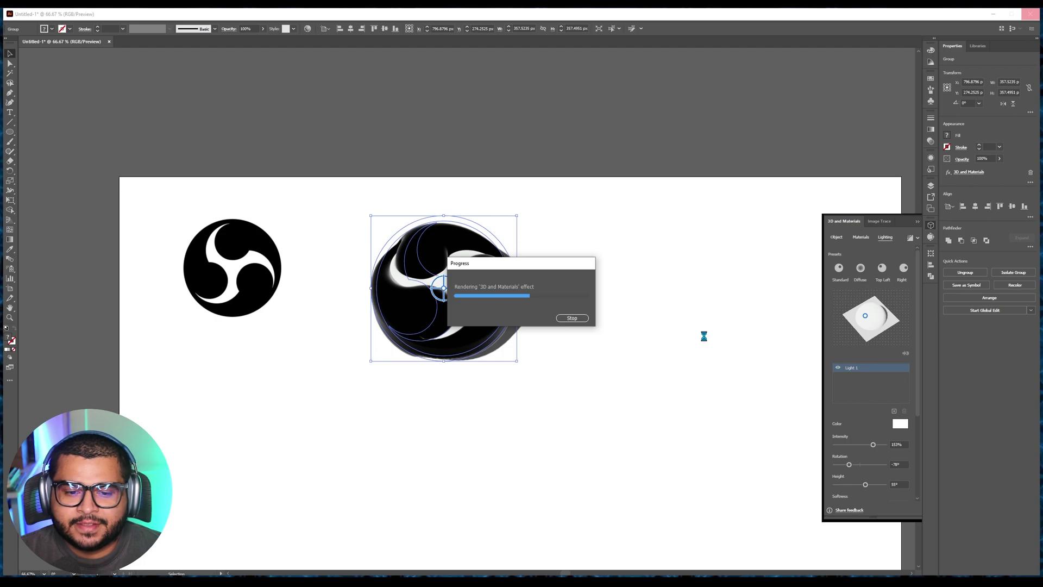
click(610, 301)
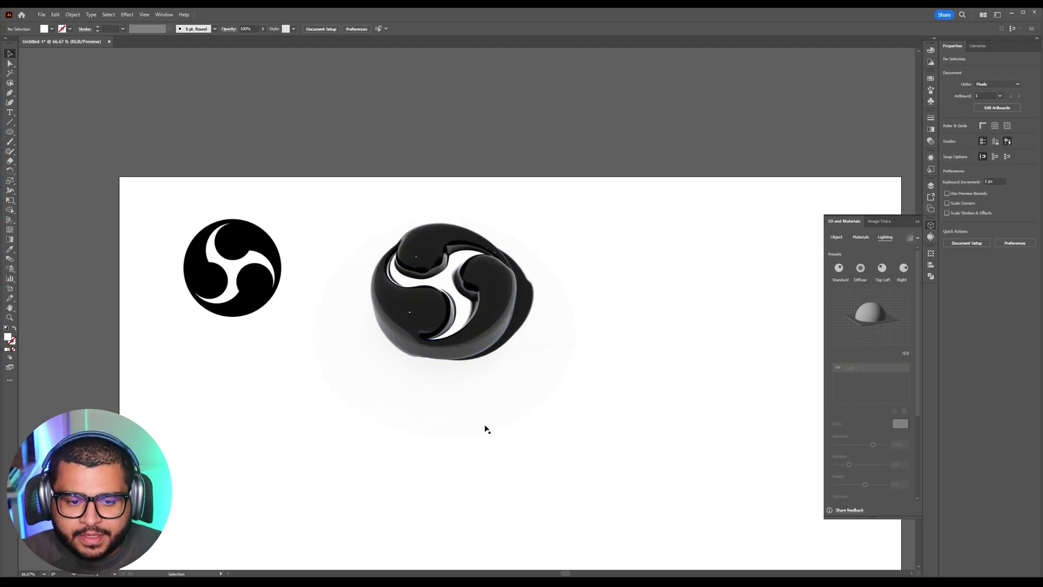
Step: Lower the 3D OBS logo's lighting intensity, re-render it, and delete the flat black reference logo
click(504, 305)
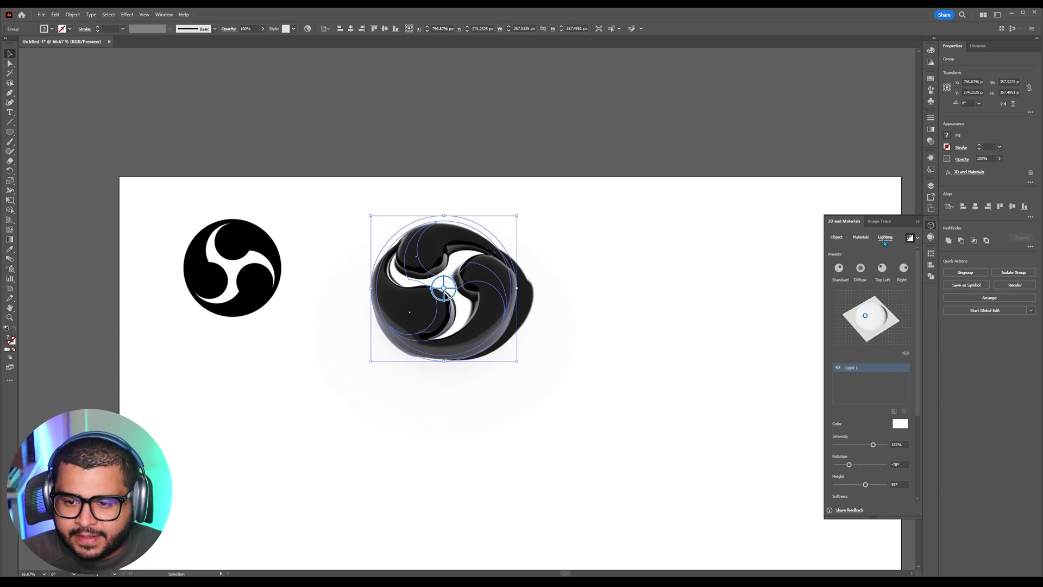
scroll(895, 445, down, 3)
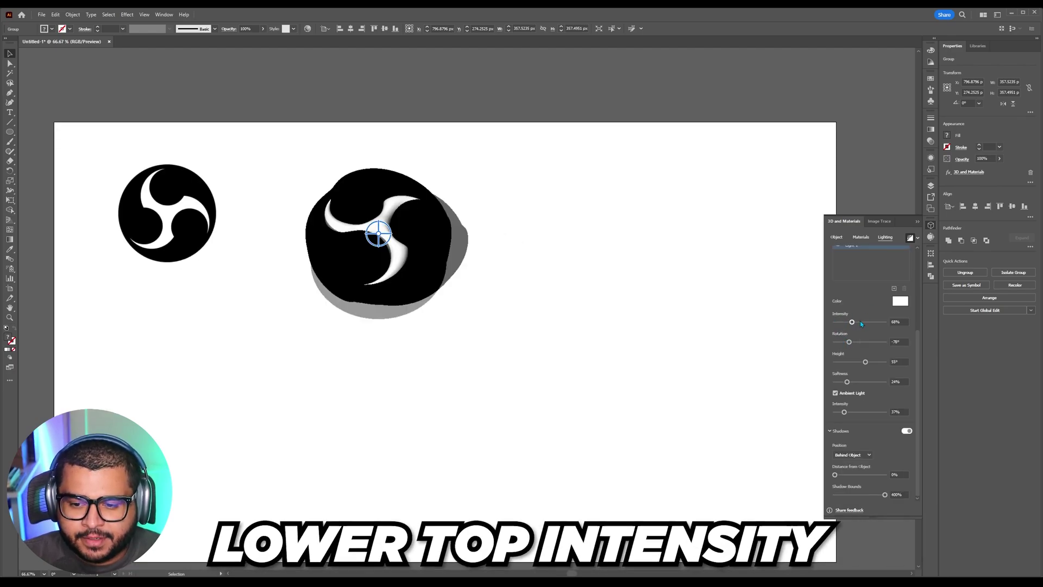
click(496, 345)
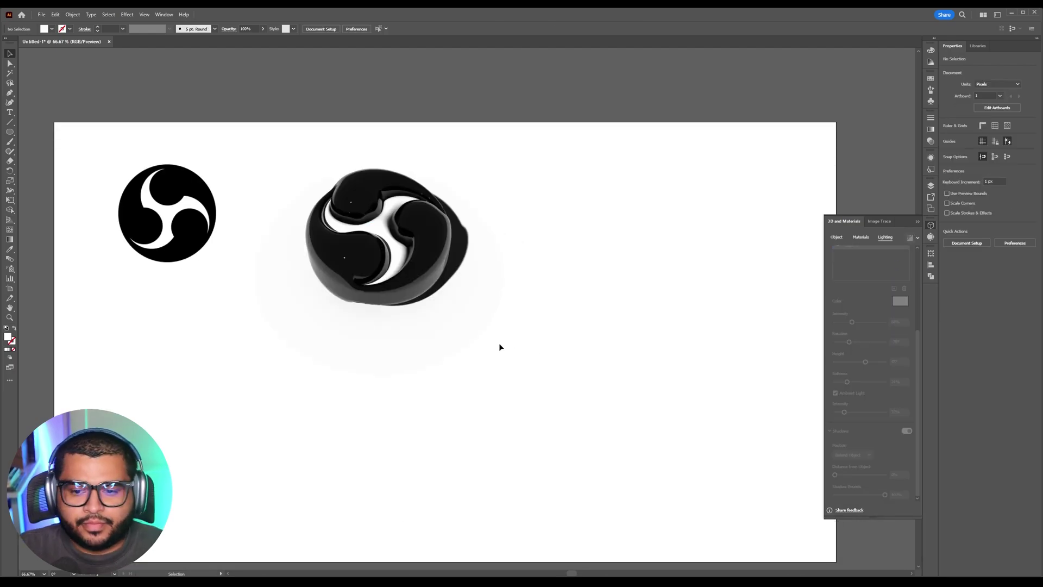
click(185, 217)
key(Delete)
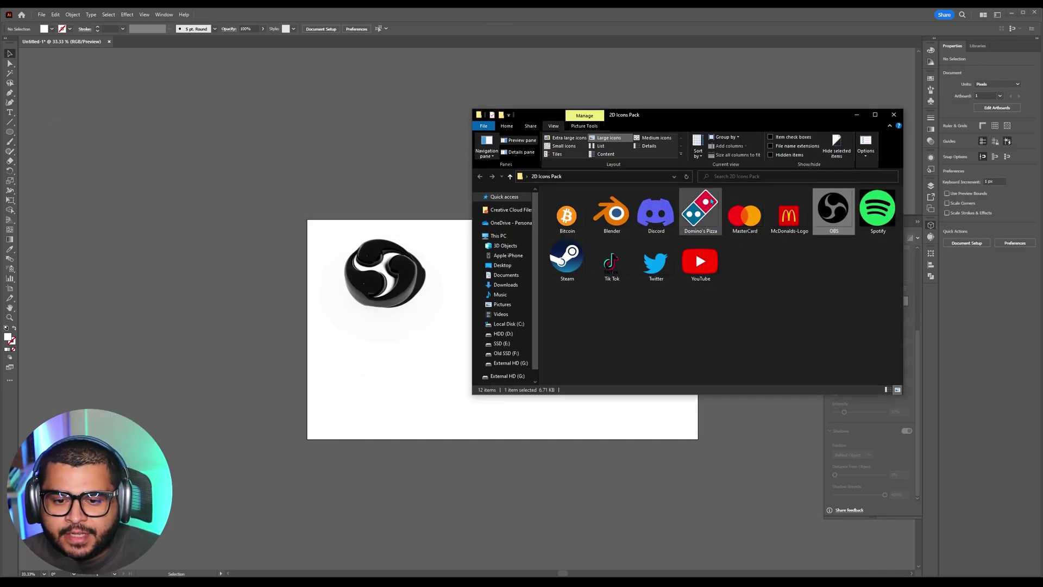
Step: Place the Domino's Pizza image on the artboard, scale it down, and duplicate it to the right
drag(711, 201, 395, 375)
key(ctrl+plus)
key(ctrl+plus)
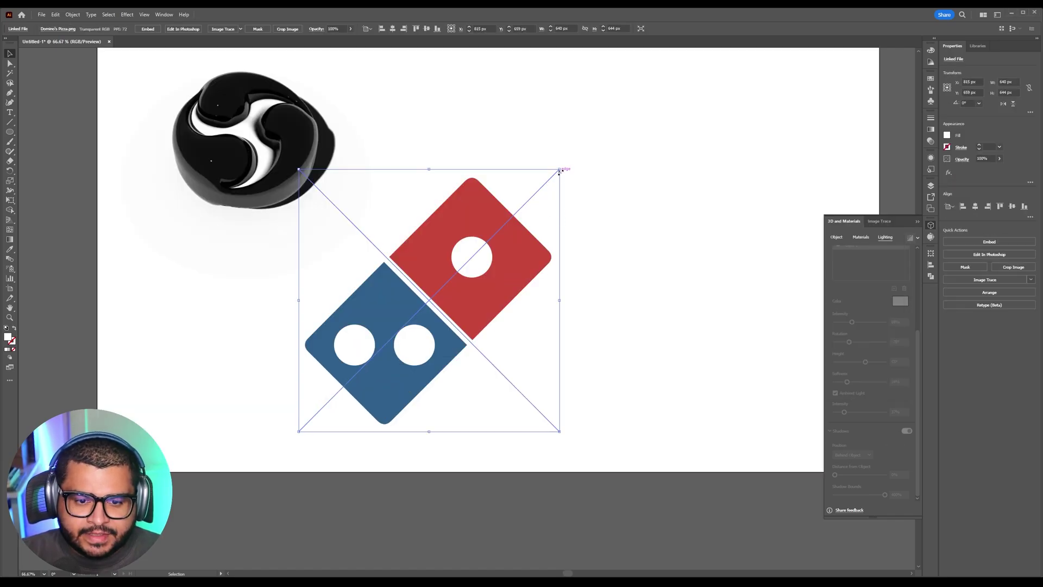
drag(559, 171, 443, 287)
drag(386, 361, 241, 324)
click(451, 318)
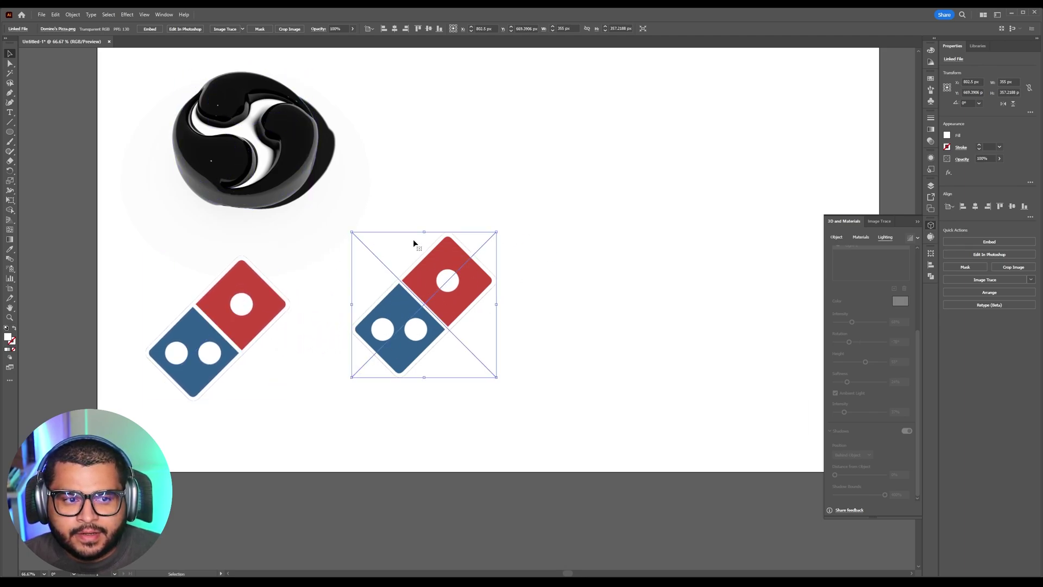
Step: Image Trace the right Domino's copy with the Silhouettes preset and expand it into vector paths
click(882, 222)
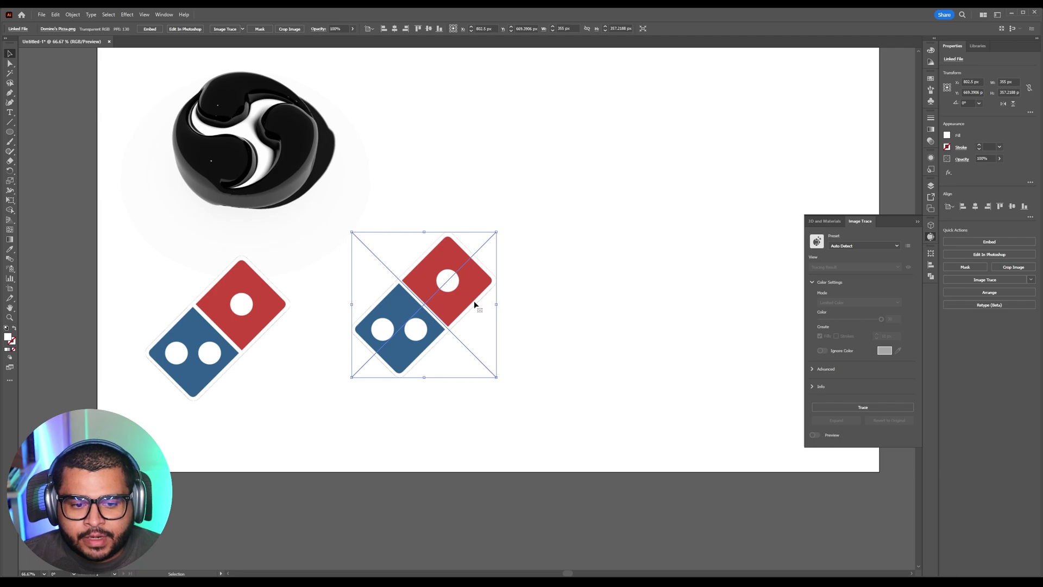
click(858, 246)
scroll(865, 304, down, 4)
click(866, 310)
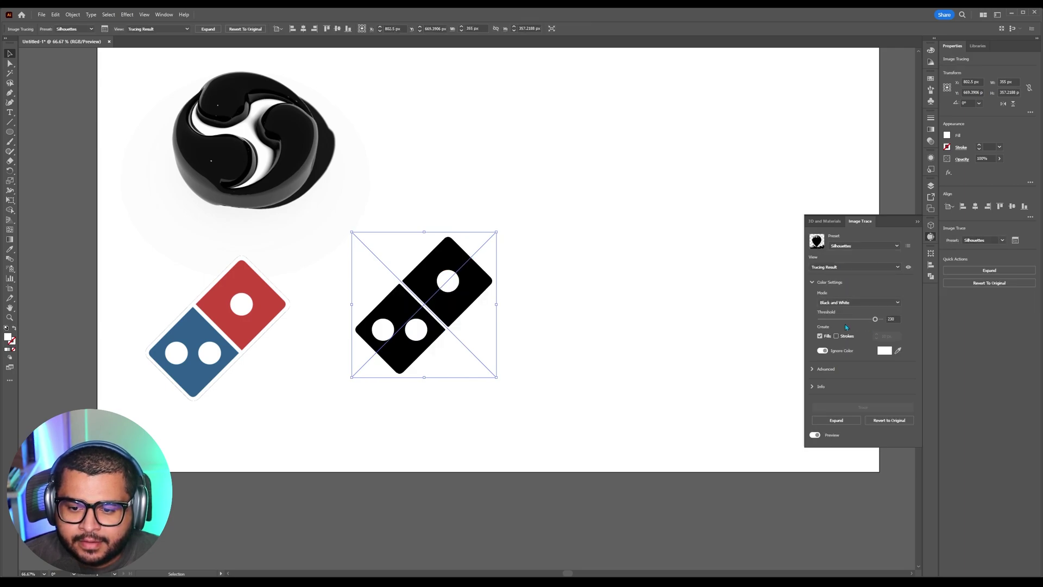
click(839, 421)
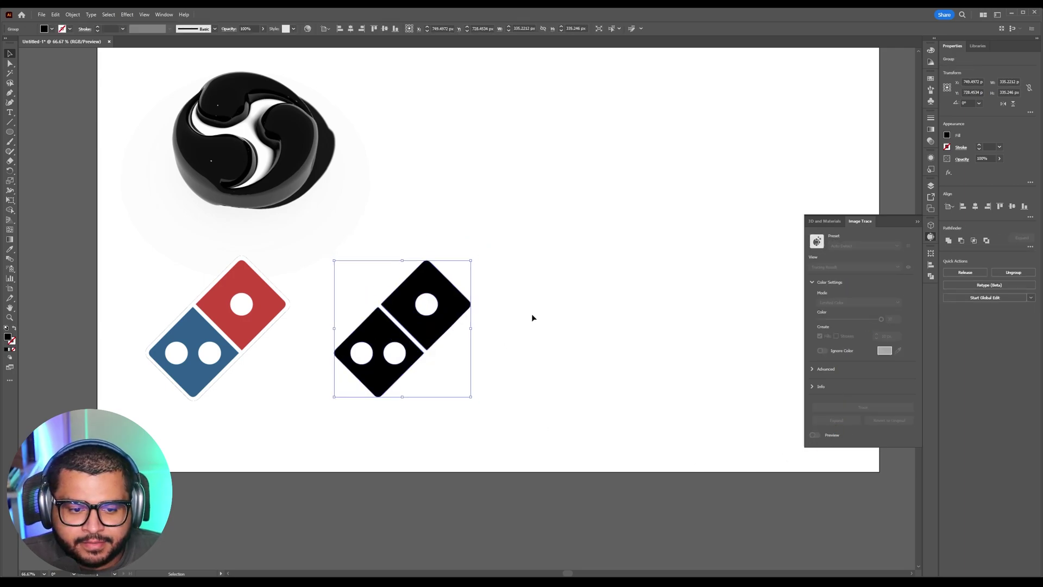
Step: Fill the traced domino's top tile with red sampled from the original logo
click(10, 63)
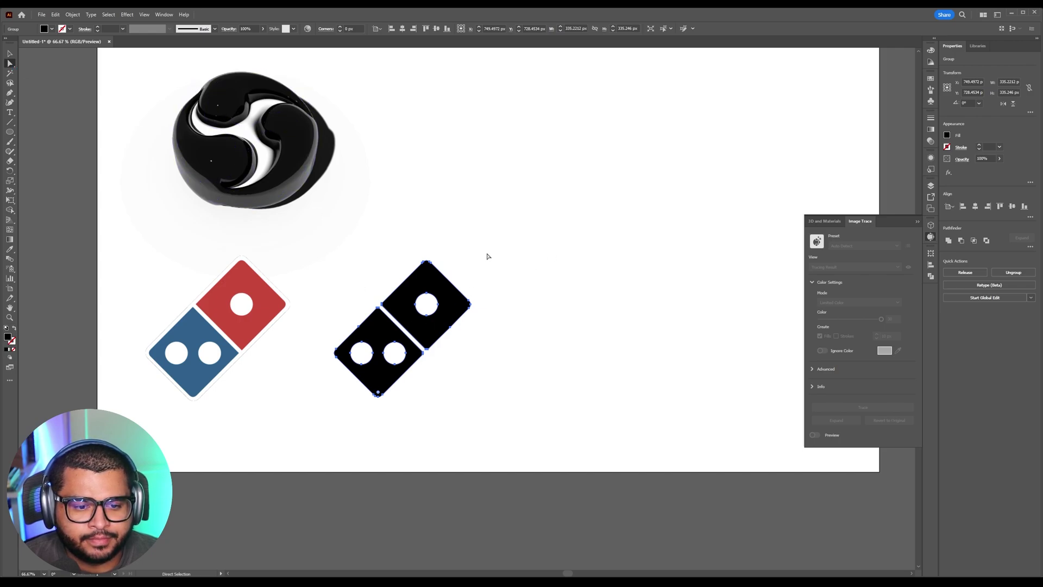
click(444, 287)
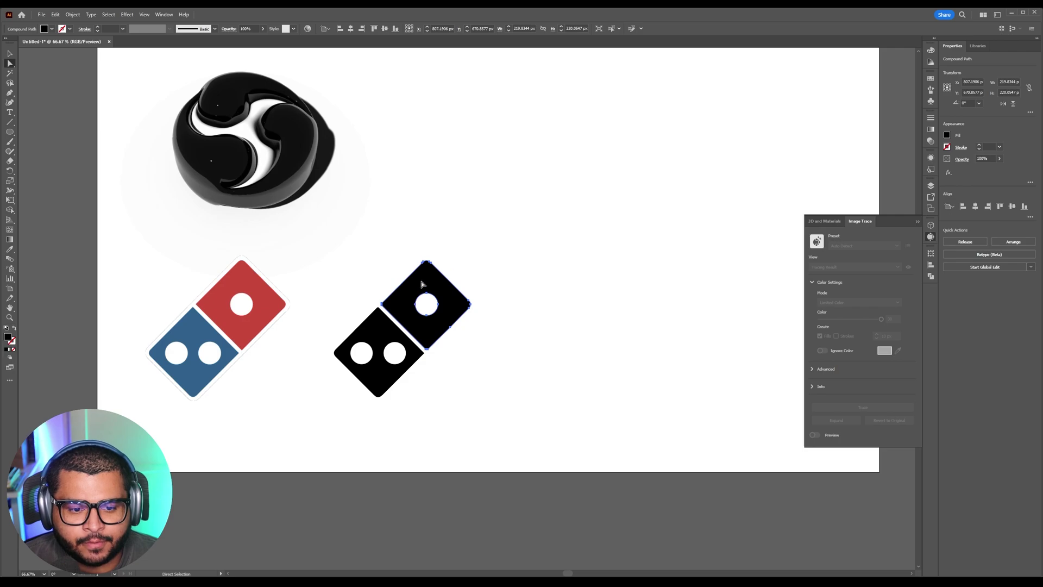
click(514, 293)
click(452, 299)
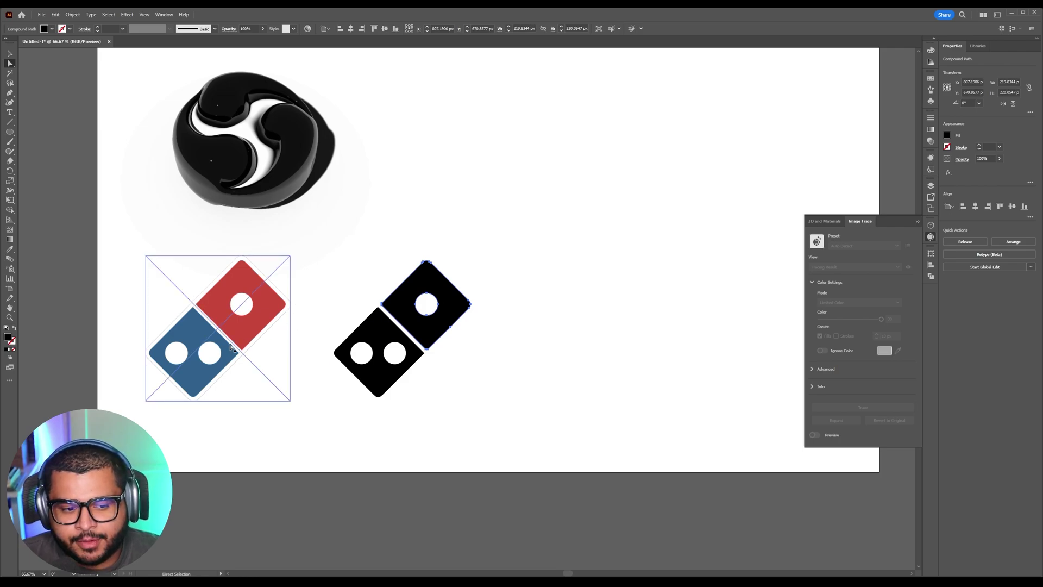
key(i)
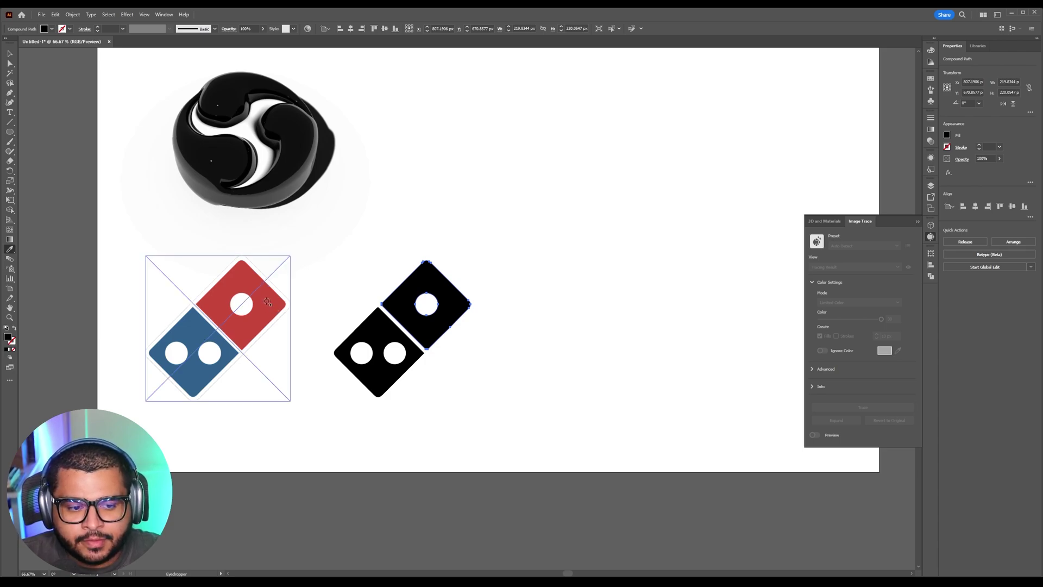
click(267, 302)
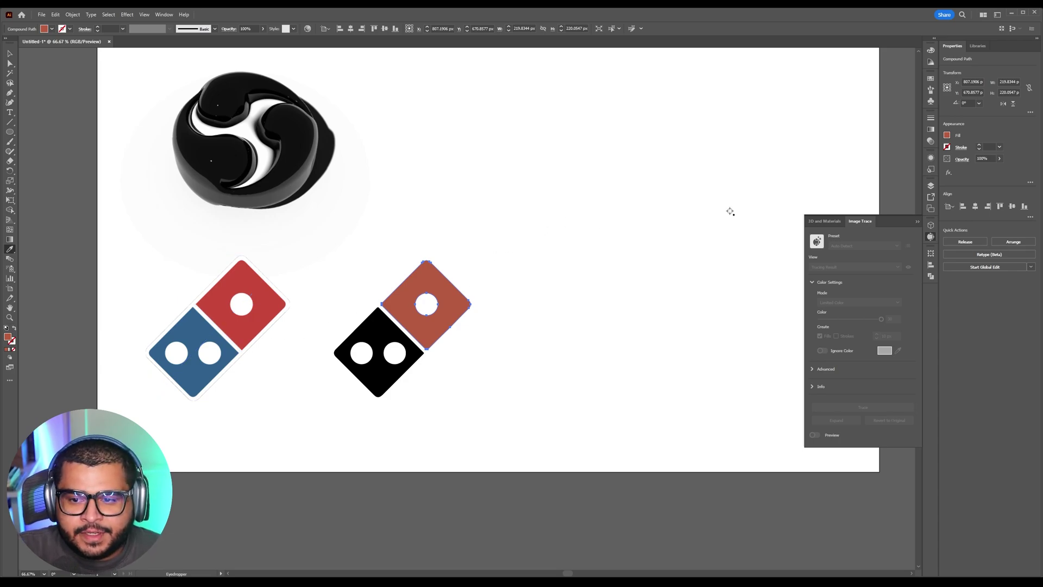
Step: Set the top tile to CMYK Red, then brighten it to orange-red via RGB
click(947, 136)
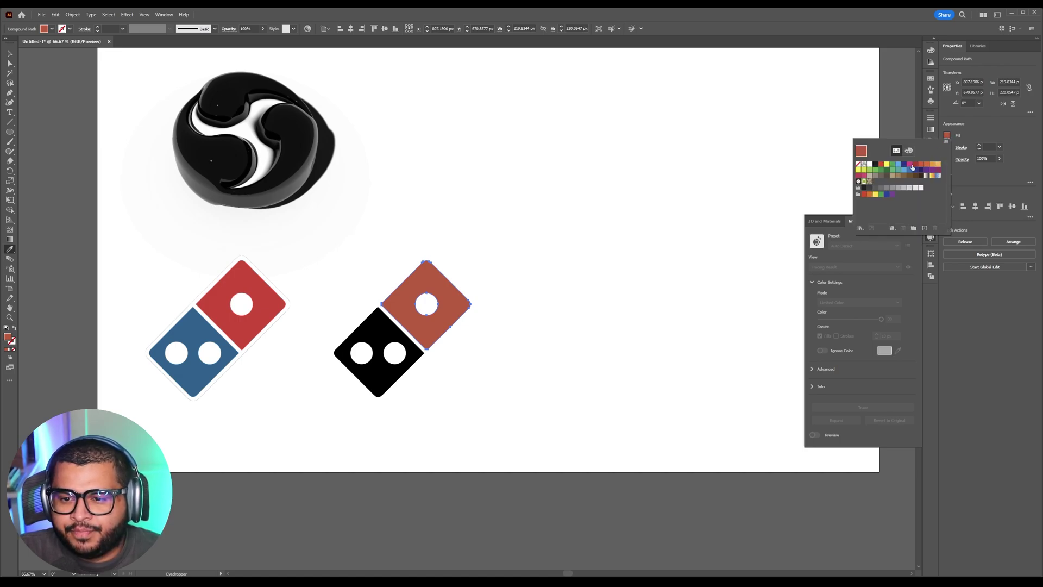
click(881, 164)
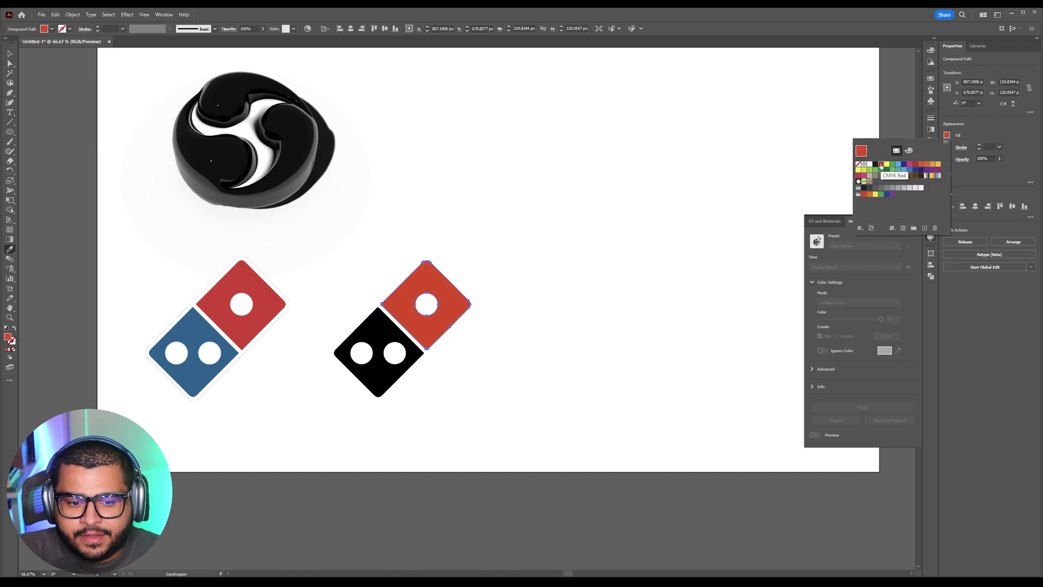
click(909, 150)
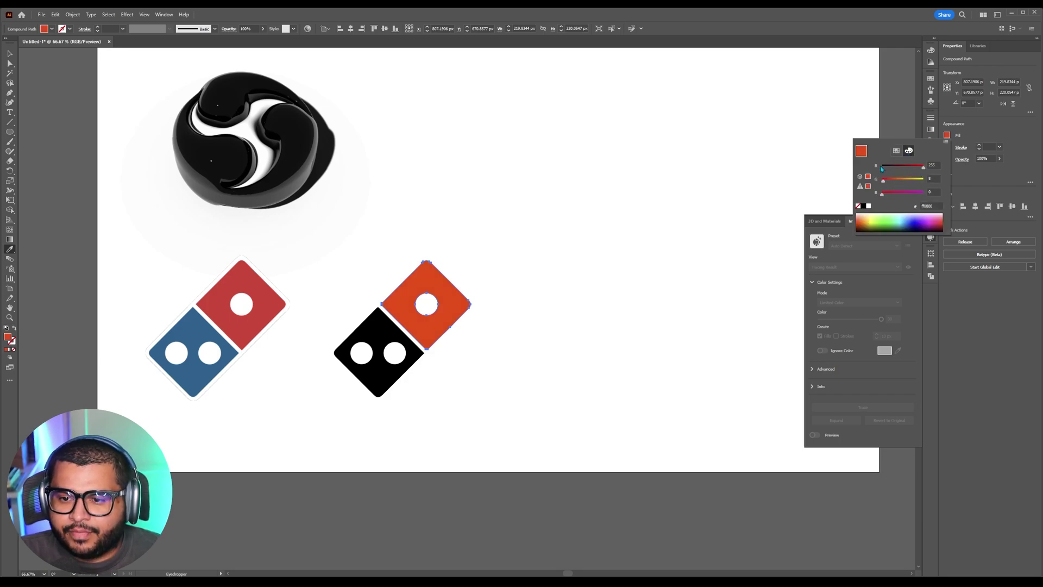
drag(920, 167, 923, 166)
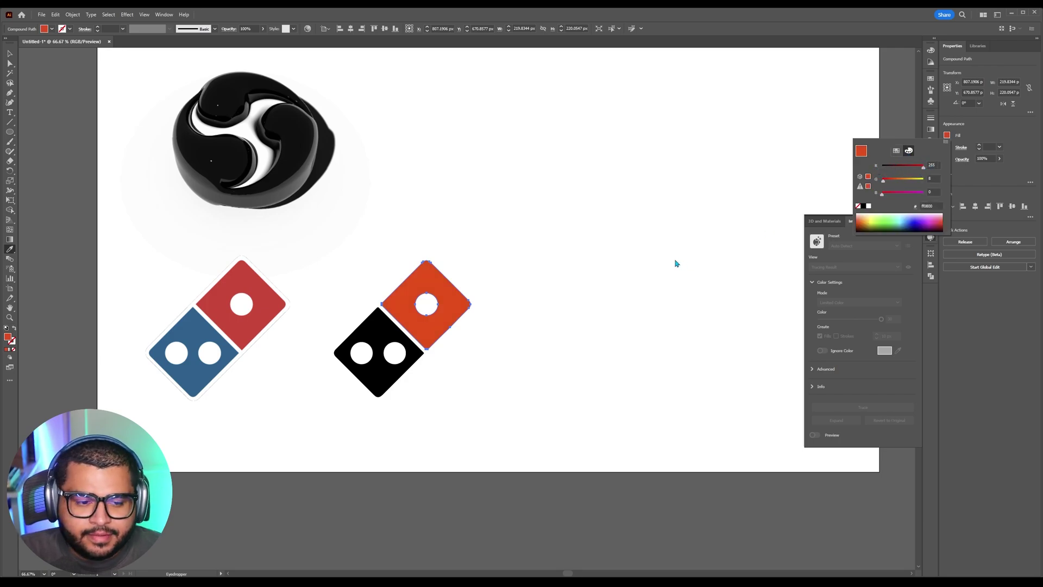
Step: Fill the bottom tile with the original logo's blue and select the whole traced logo
key(a)
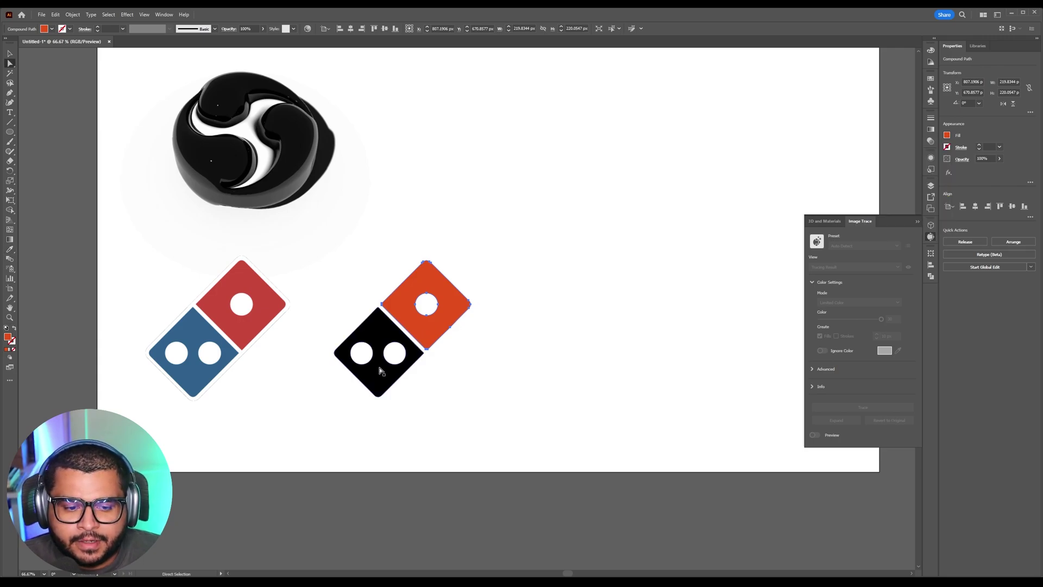
click(379, 380)
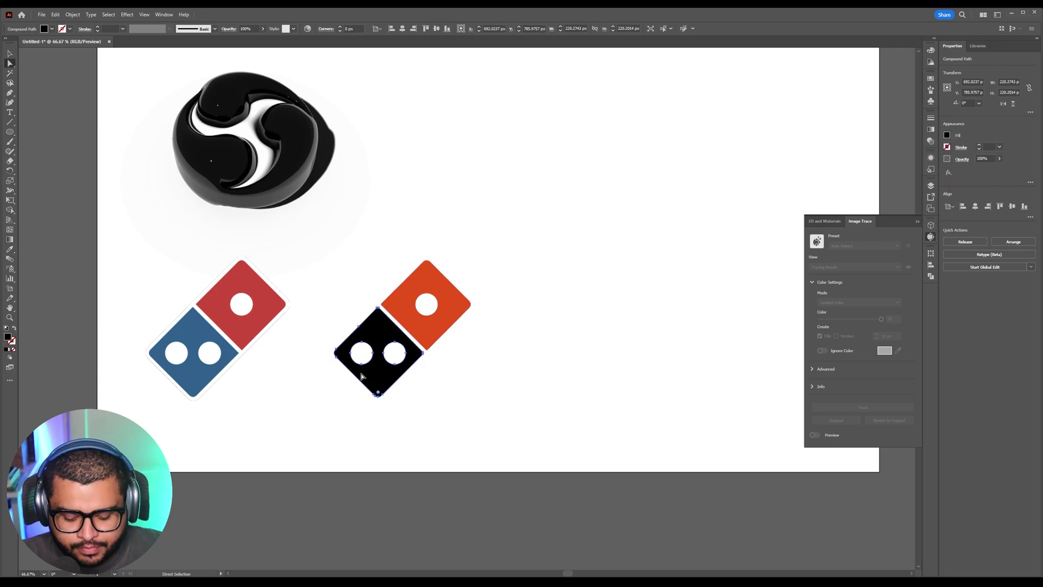
key(i)
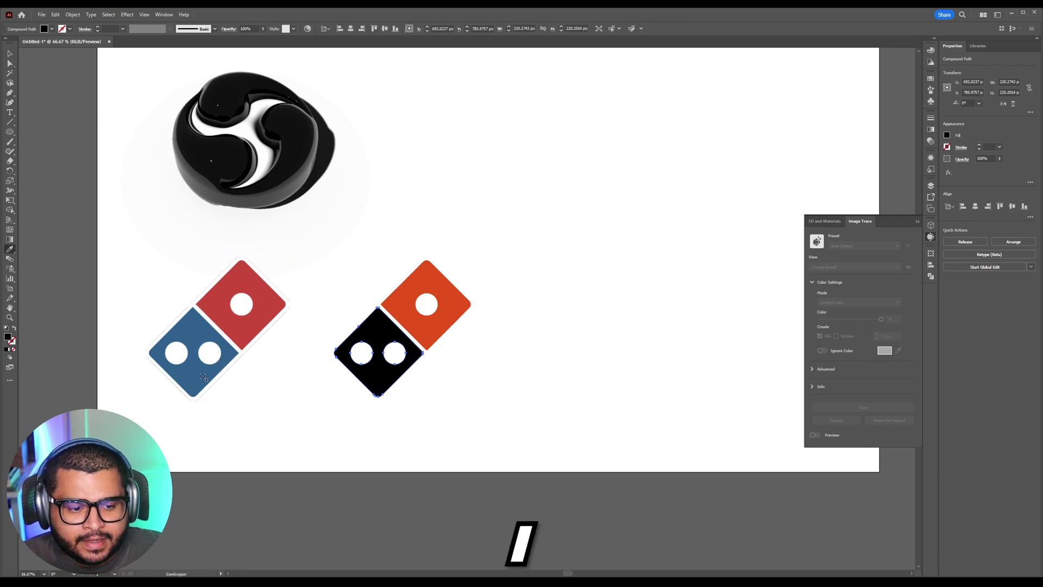
click(198, 376)
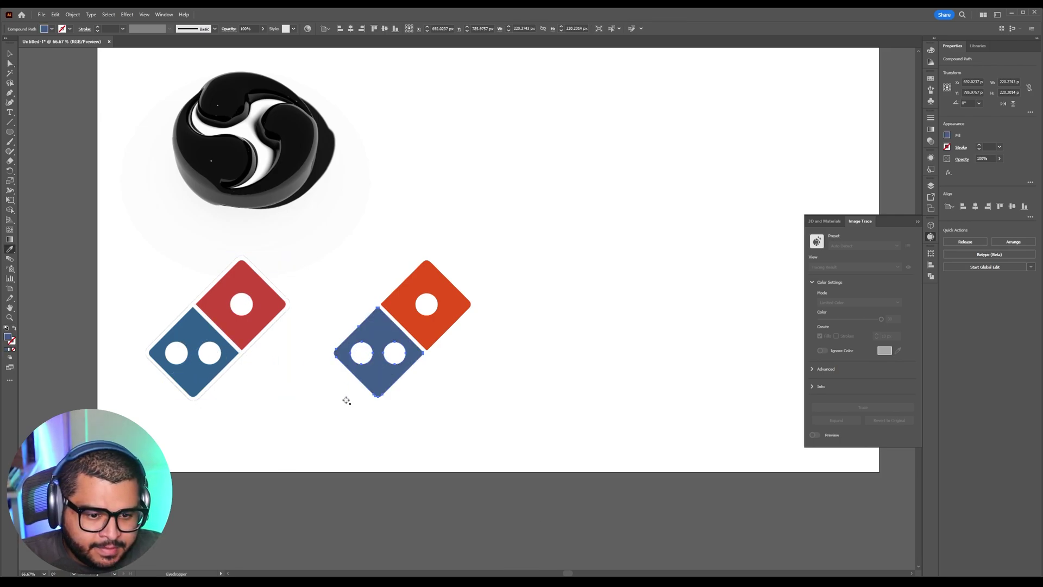
key(v)
click(403, 331)
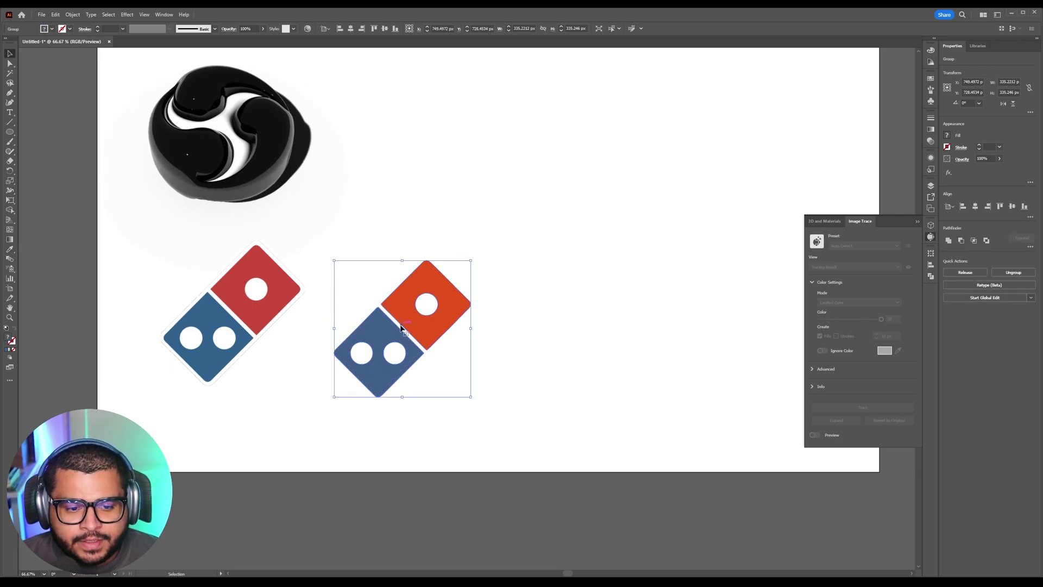
Step: Draw a rectangle over the original domino and rotate it 45°
click(580, 330)
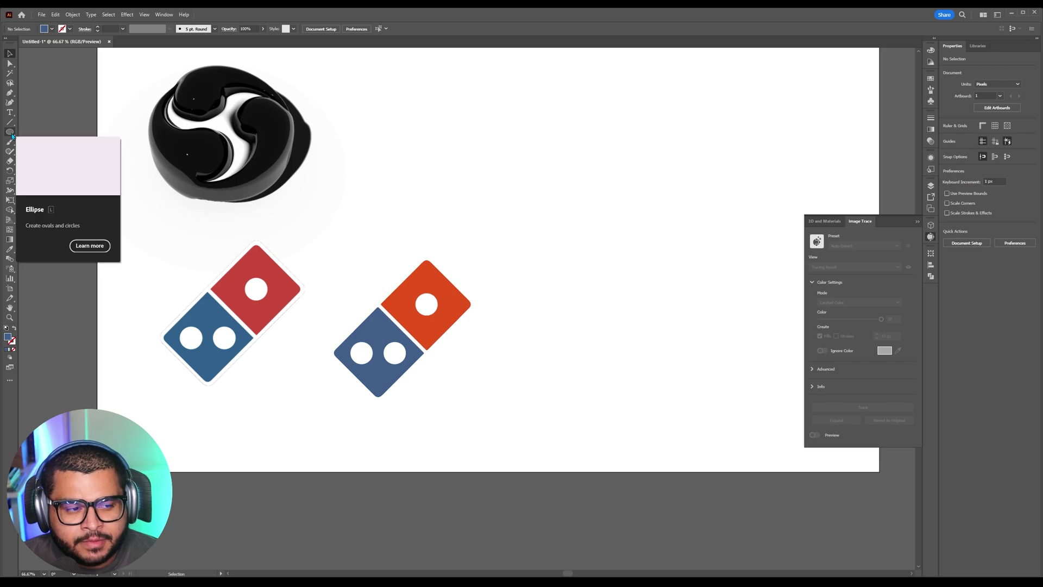
right_click(12, 136)
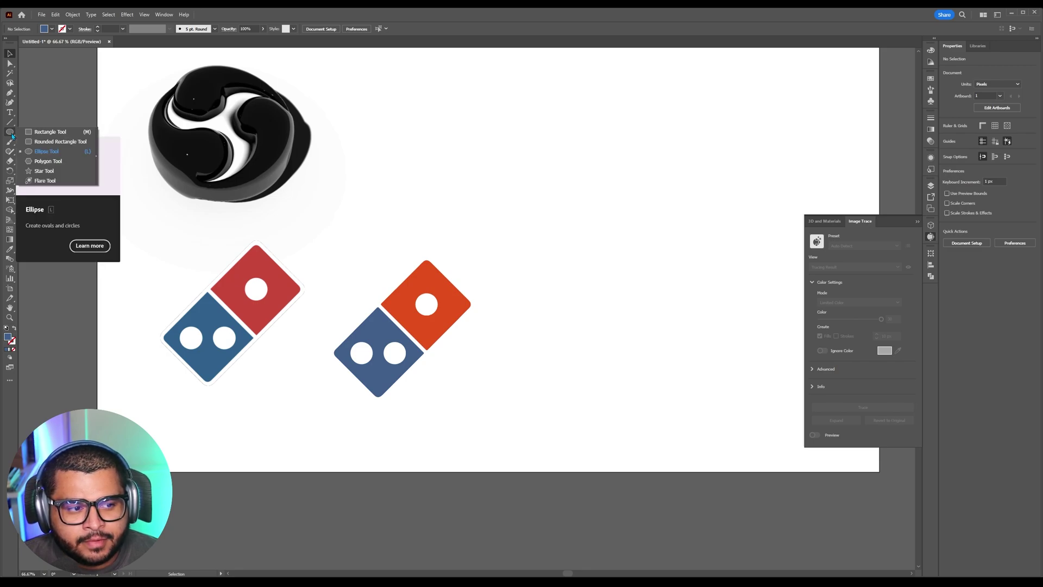
click(50, 132)
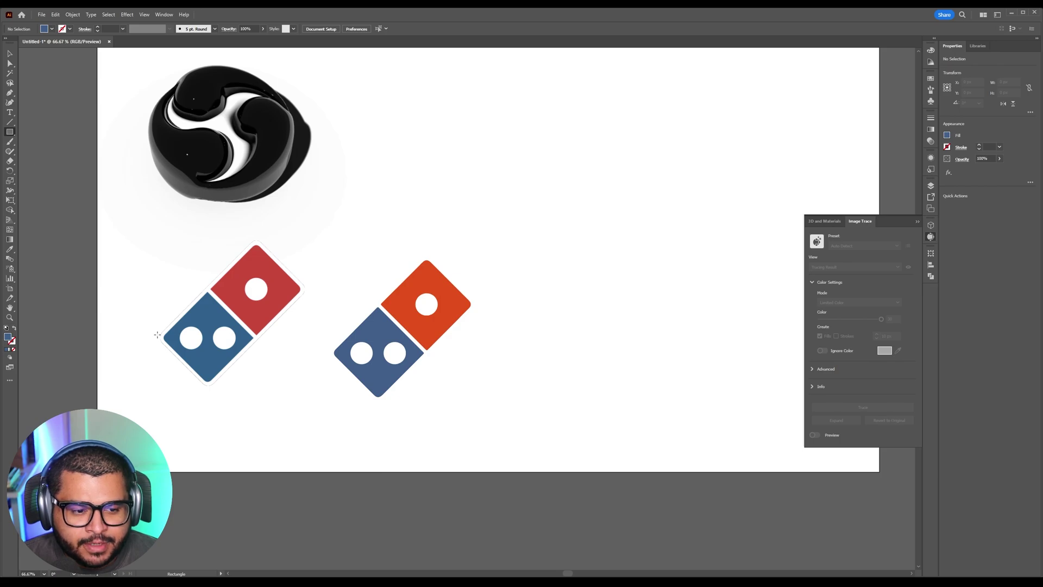
drag(157, 334, 319, 243)
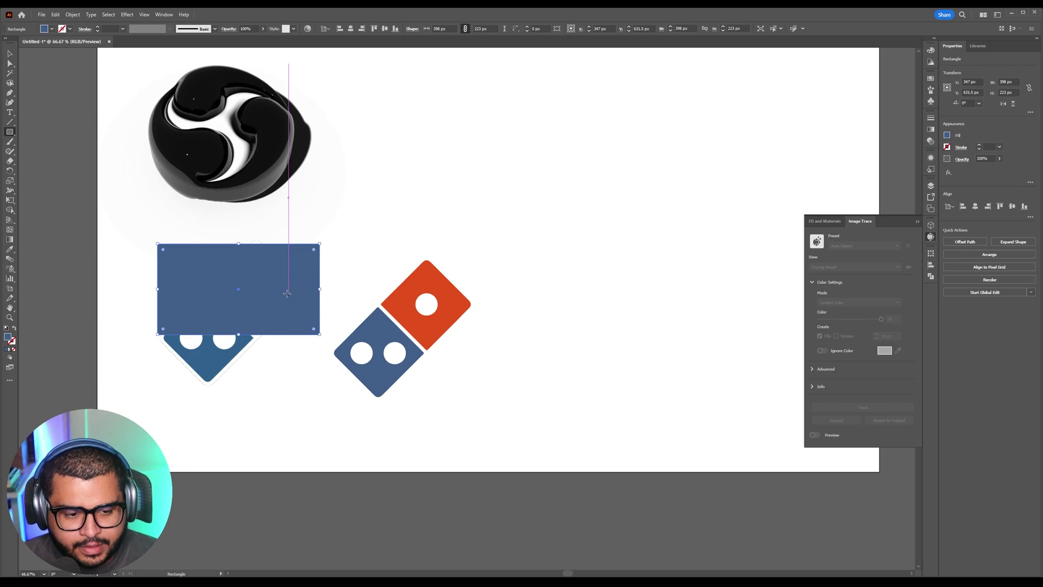
key(v)
drag(268, 315, 262, 366)
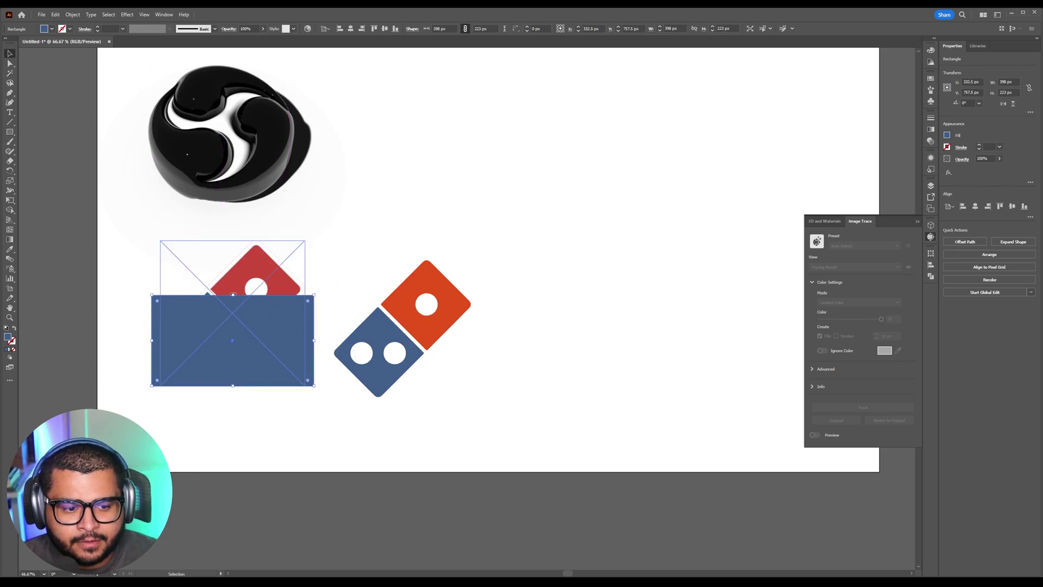
drag(232, 294, 203, 302)
drag(224, 384, 231, 361)
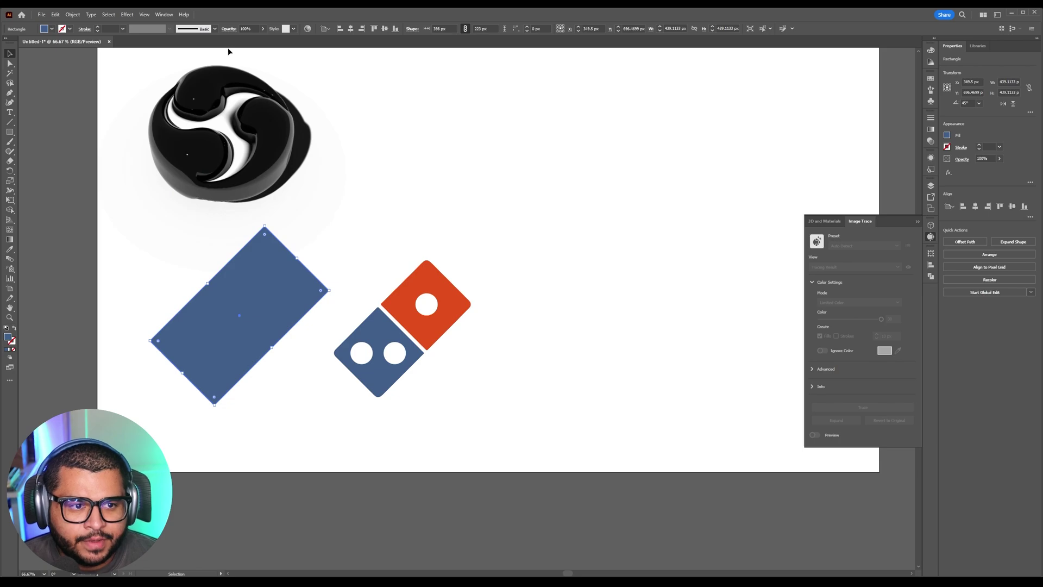
Step: Set the rectangle's opacity to about 57% and resize it to fit the domino outline
click(263, 28)
drag(264, 38, 248, 39)
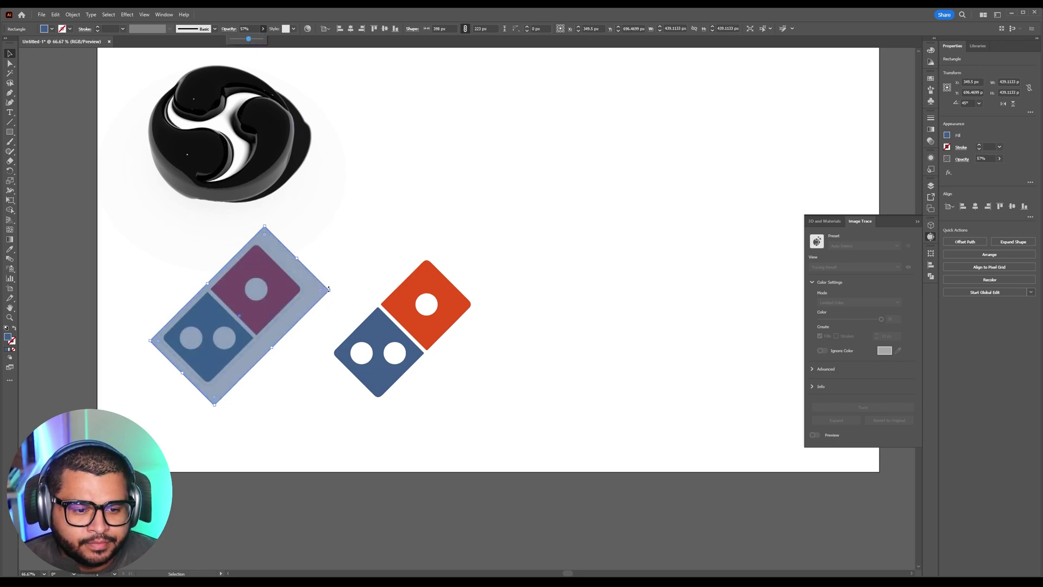
drag(330, 292, 309, 297)
drag(251, 319, 253, 316)
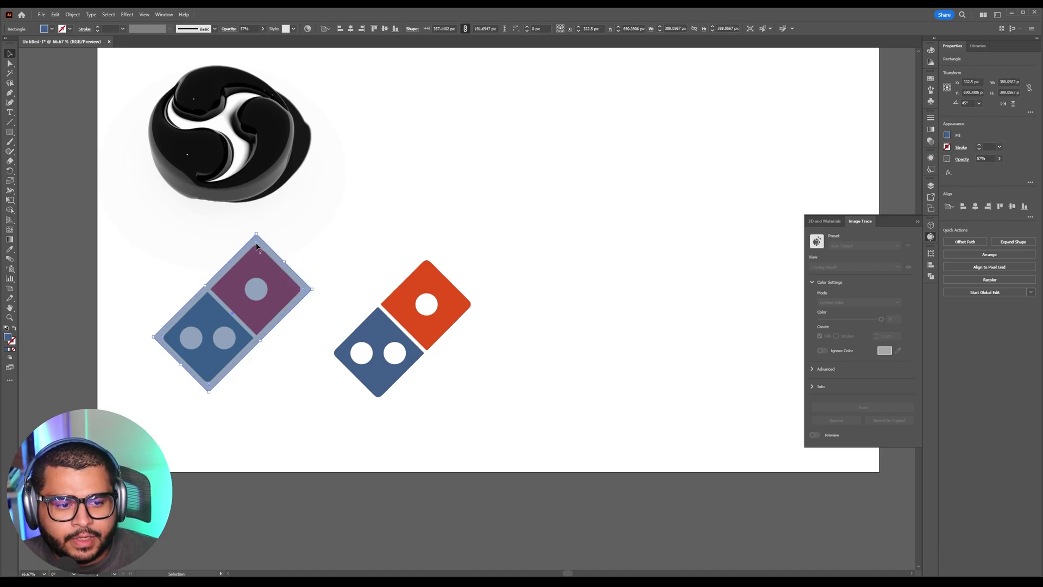
Step: Round the rectangle's corners to 30.62 px and move it onto the vector domino
scroll(256, 248, up, 4)
scroll(239, 210, down, 1)
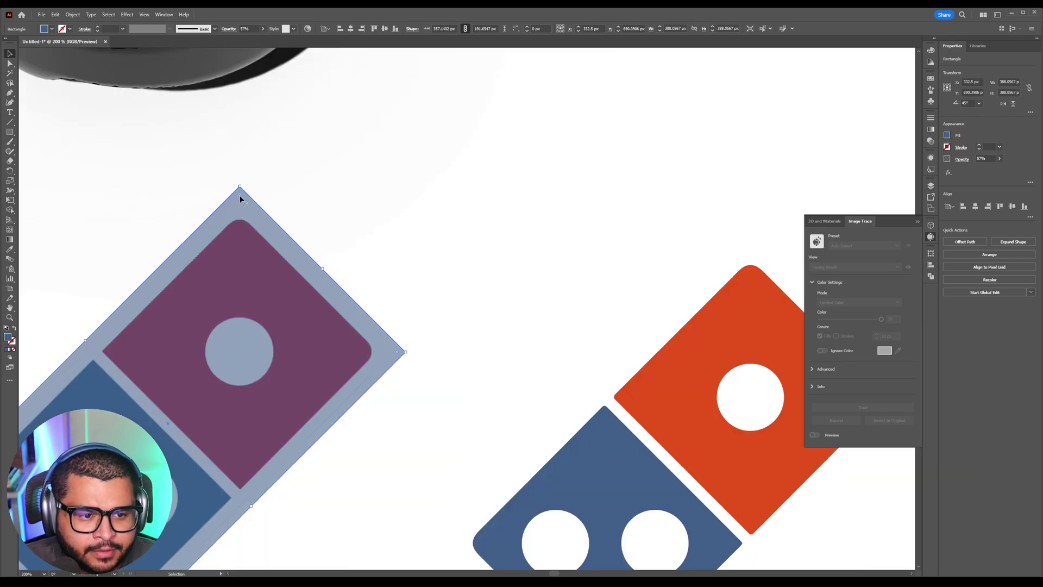
drag(240, 194, 242, 246)
key(ctrl+0)
drag(340, 383, 475, 365)
key(ctrl+1)
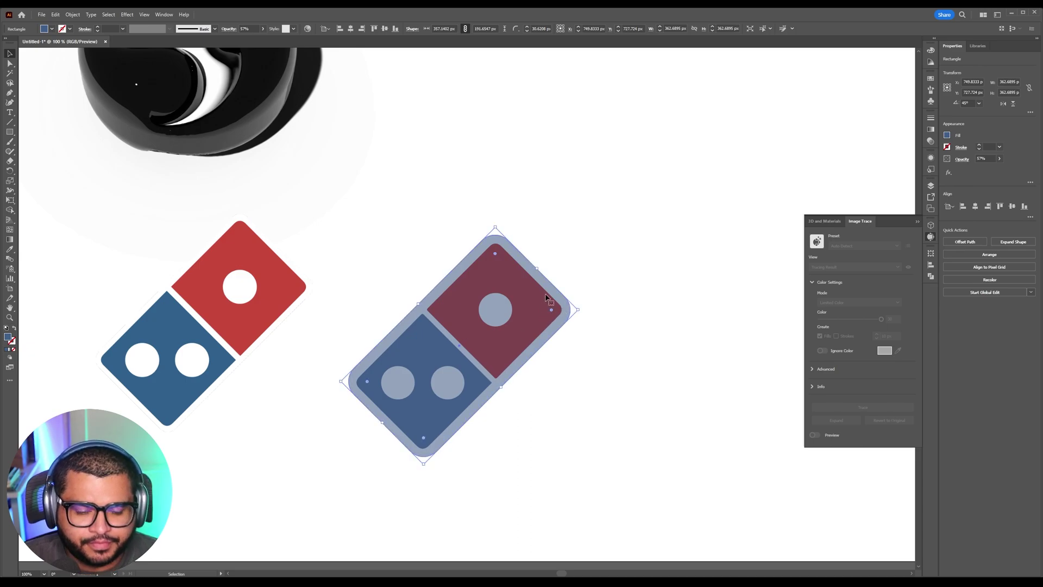
Step: Make the rounded rectangle 100% opaque with a white fill
click(263, 29)
drag(251, 41, 262, 40)
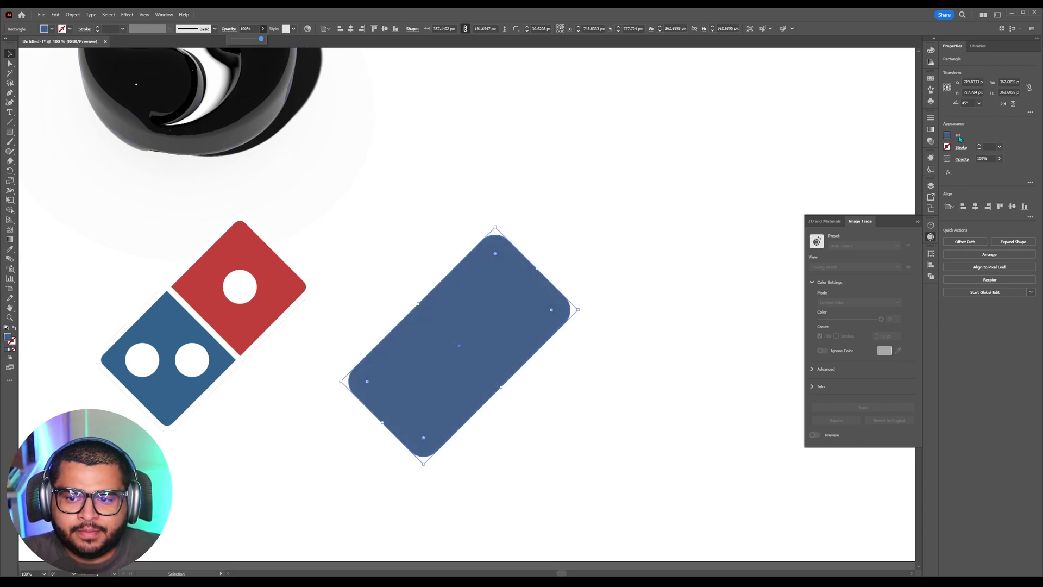
click(950, 139)
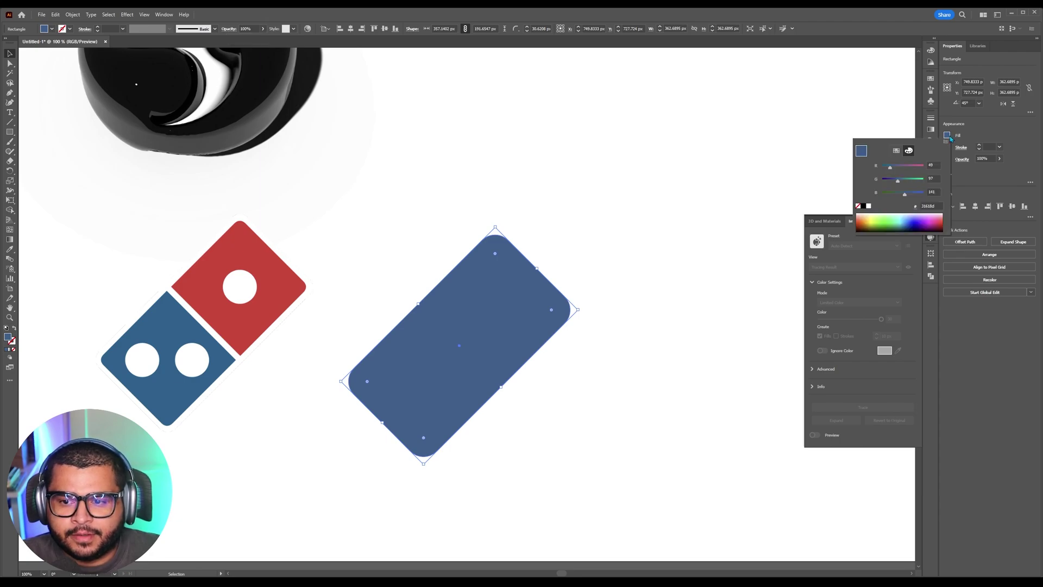
click(868, 207)
click(500, 313)
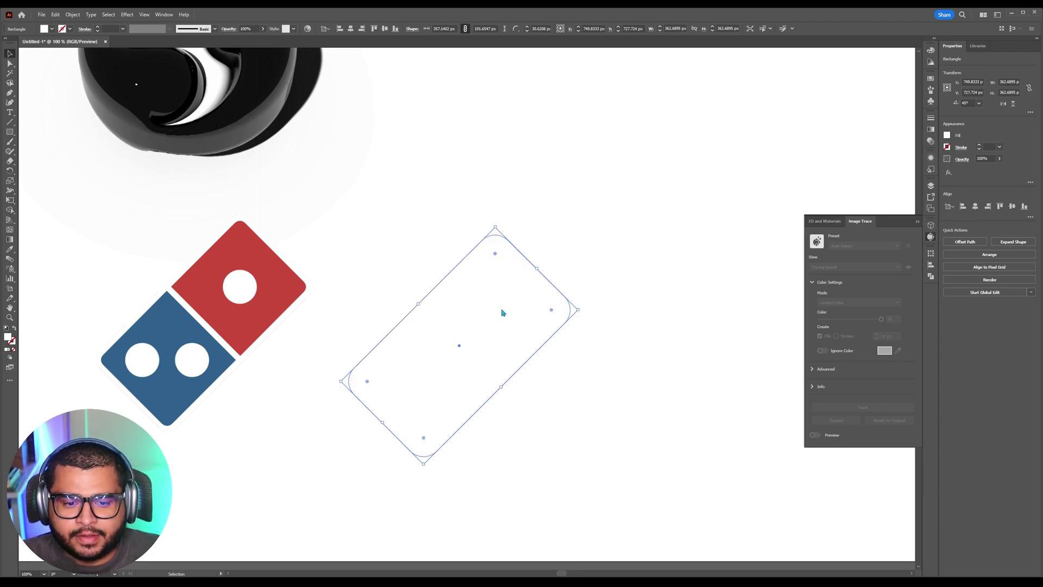
Step: Send the white rectangle to back and group it with the vector Domino's logo
right_click(508, 311)
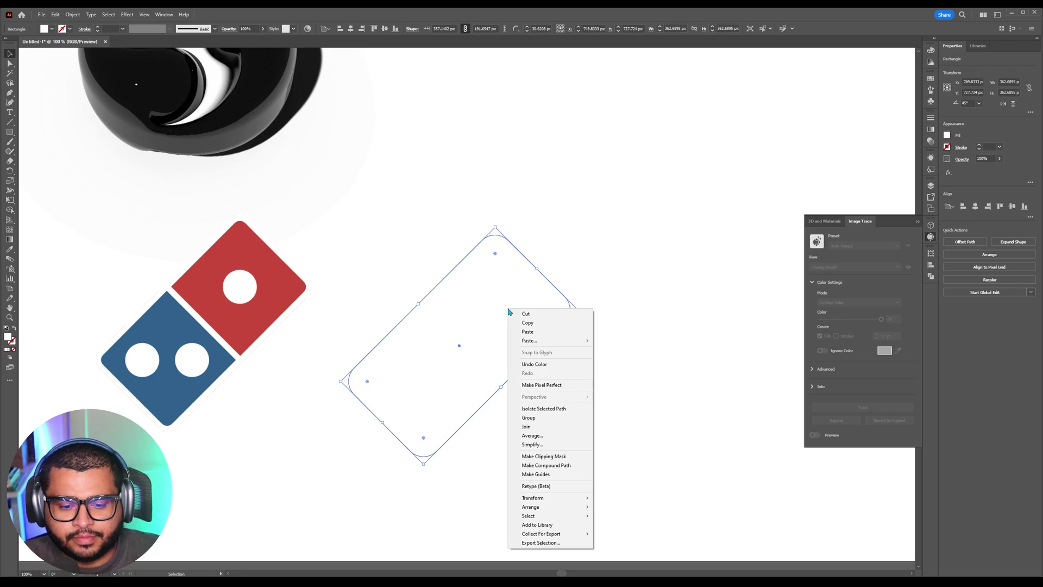
mouse_move(544, 508)
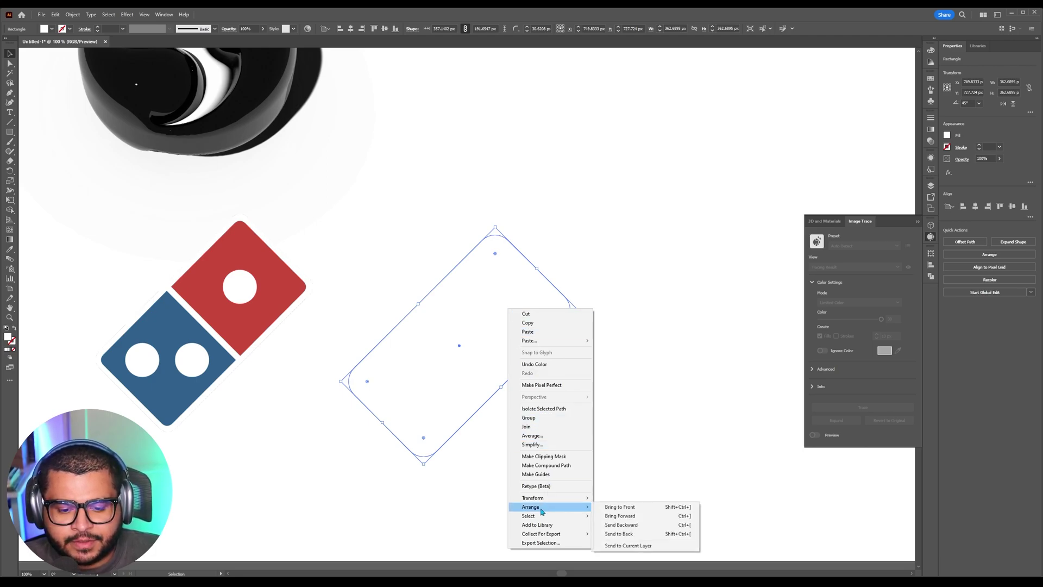
click(620, 533)
click(393, 200)
drag(380, 164, 603, 468)
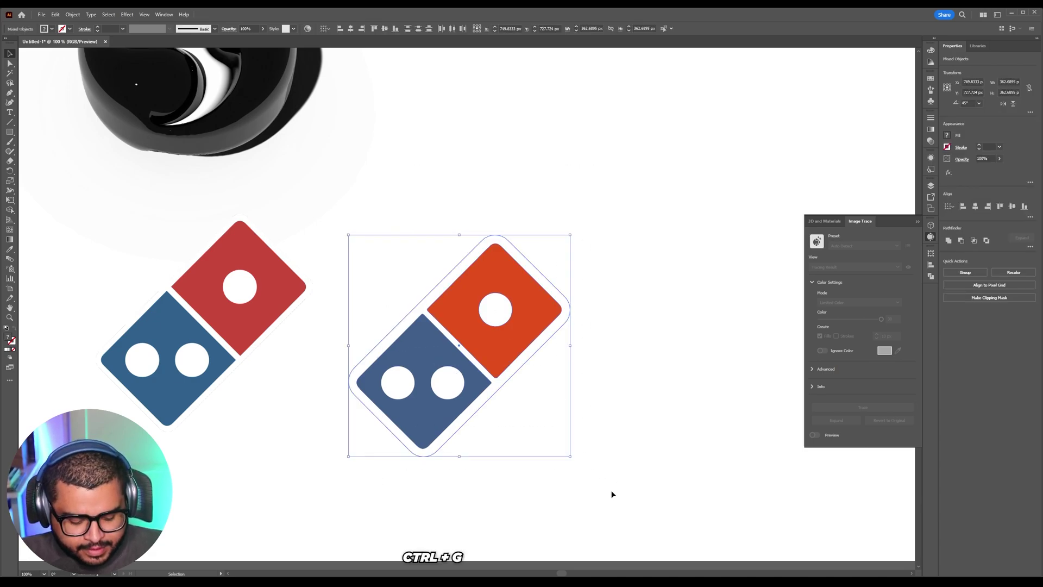
key(ctrl+g)
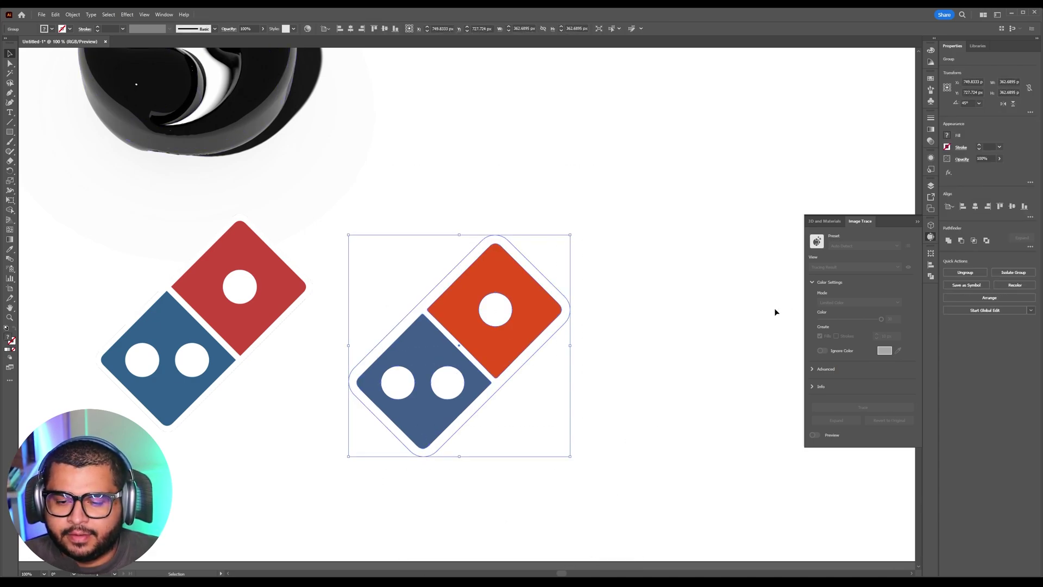
Step: Apply the Inflate 3D type to the Domino's group, inflating both sides, and tilt it on X
click(823, 222)
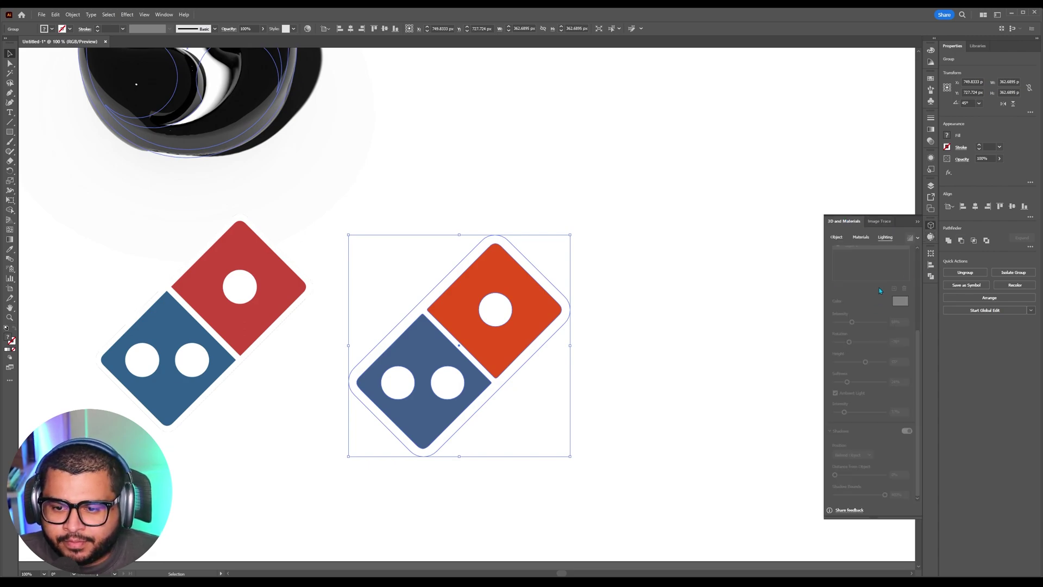
click(836, 239)
click(904, 270)
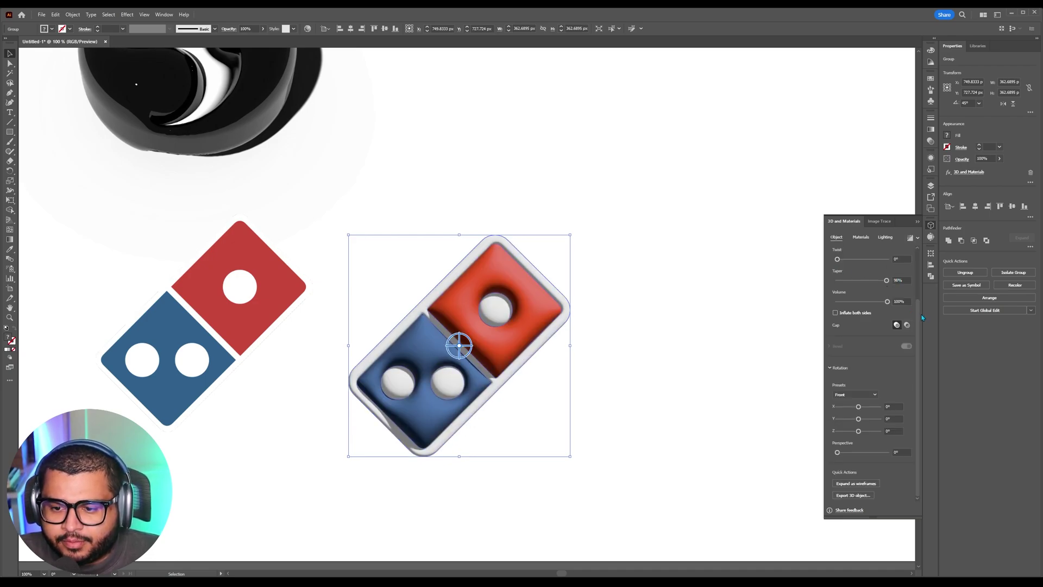
scroll(858, 283, up, 3)
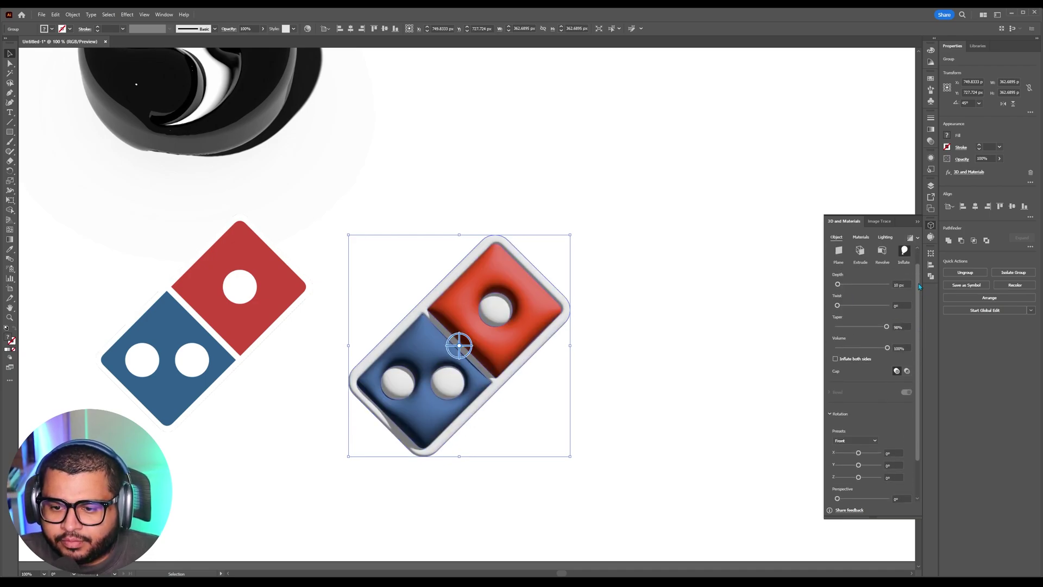
click(840, 289)
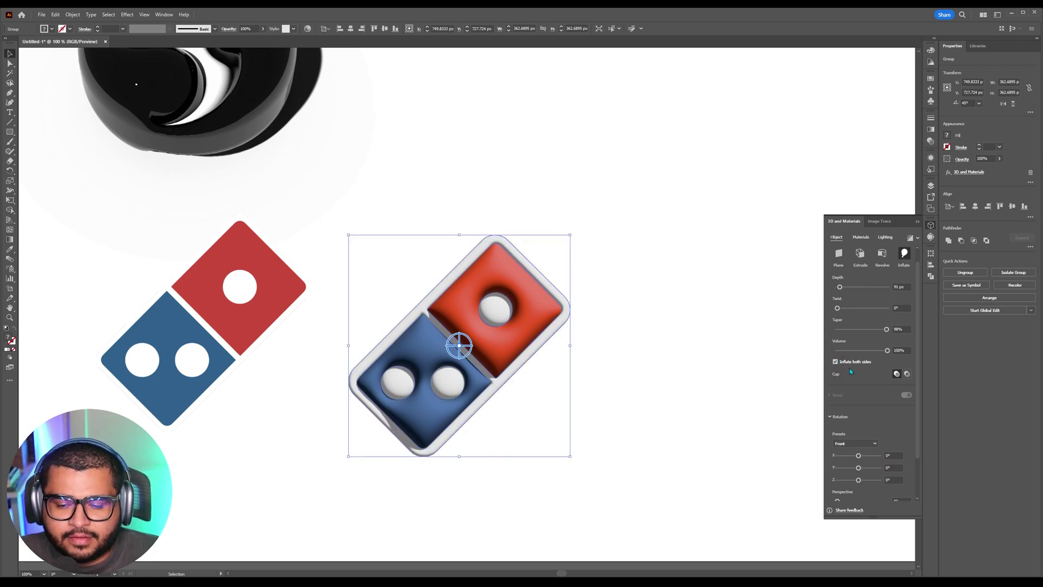
drag(858, 459, 861, 460)
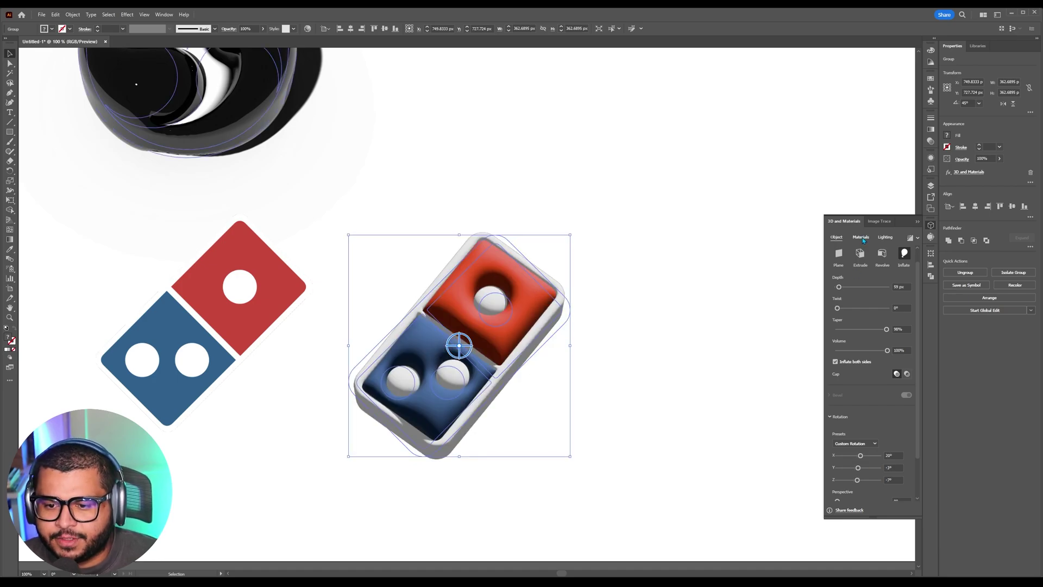
Step: Set the 3D domino's material Roughness to 0 for a glossy surface
click(861, 238)
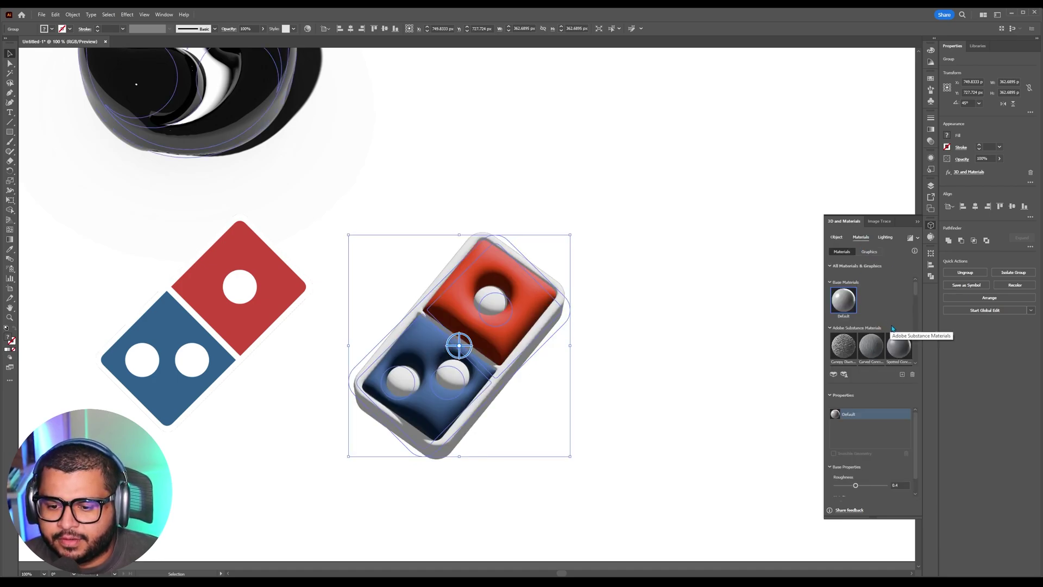
scroll(851, 480, down, 1)
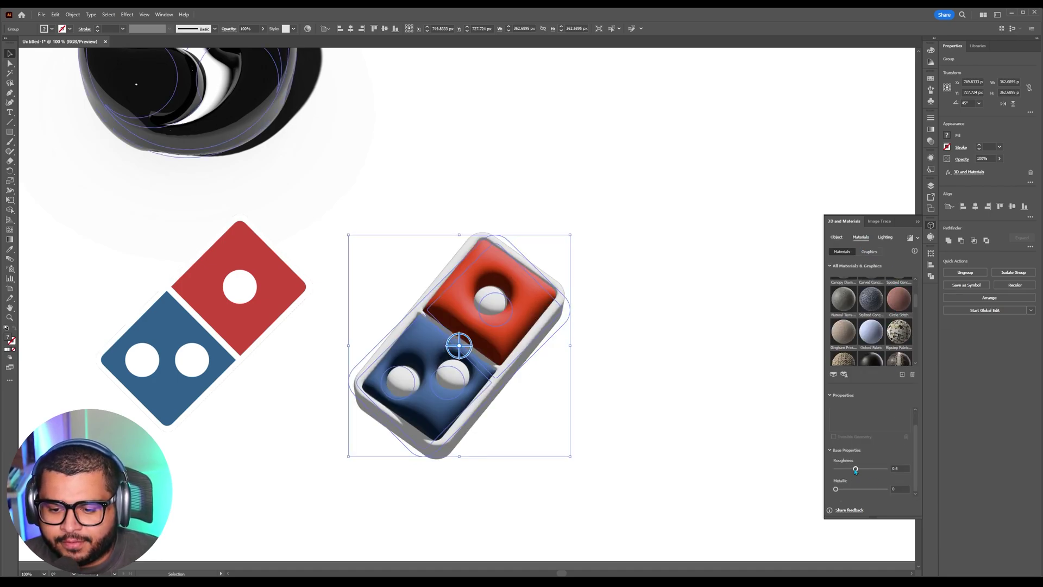
drag(856, 469, 798, 475)
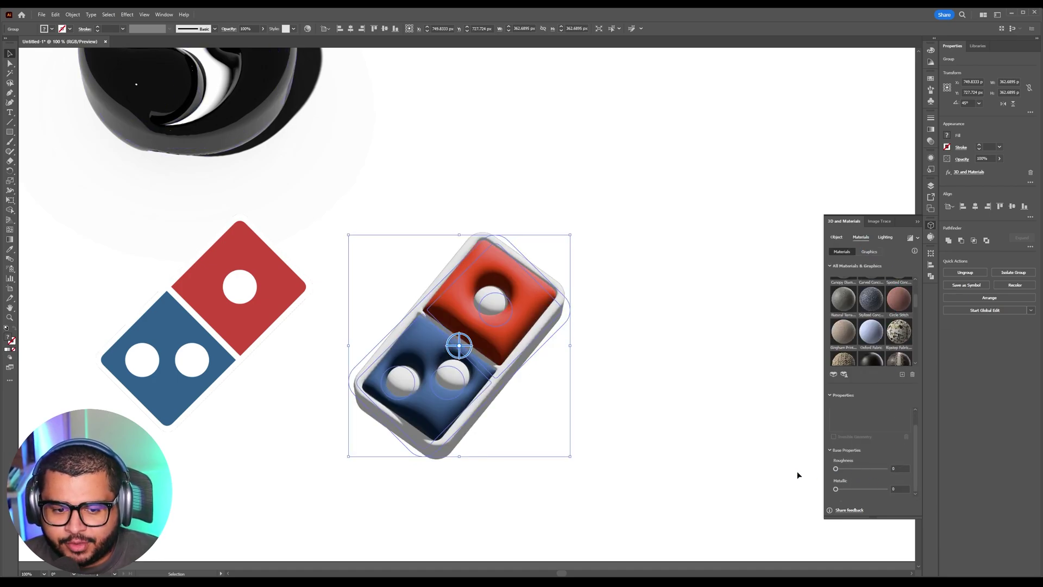
Step: Dim the lighting to 57% and turn on shadows with 69% shadow bounds
click(886, 238)
scroll(863, 425, down, 5)
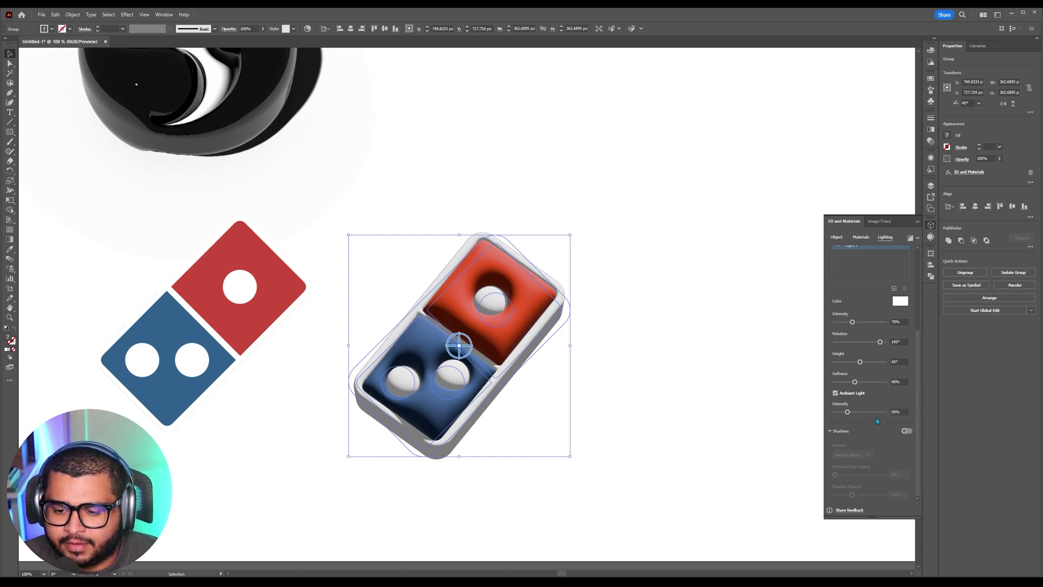
drag(853, 322, 856, 347)
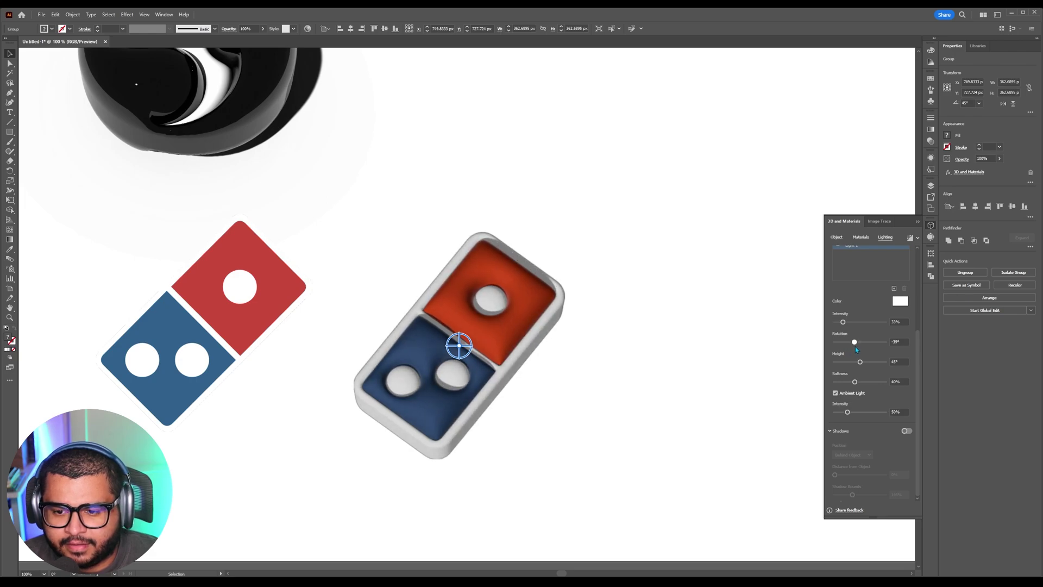
click(906, 431)
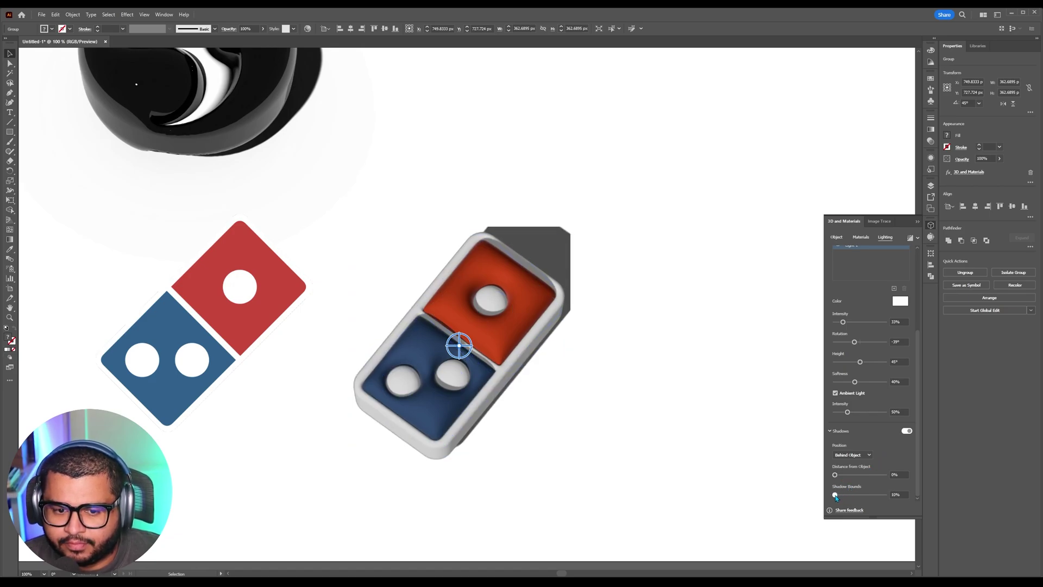
drag(850, 495, 842, 494)
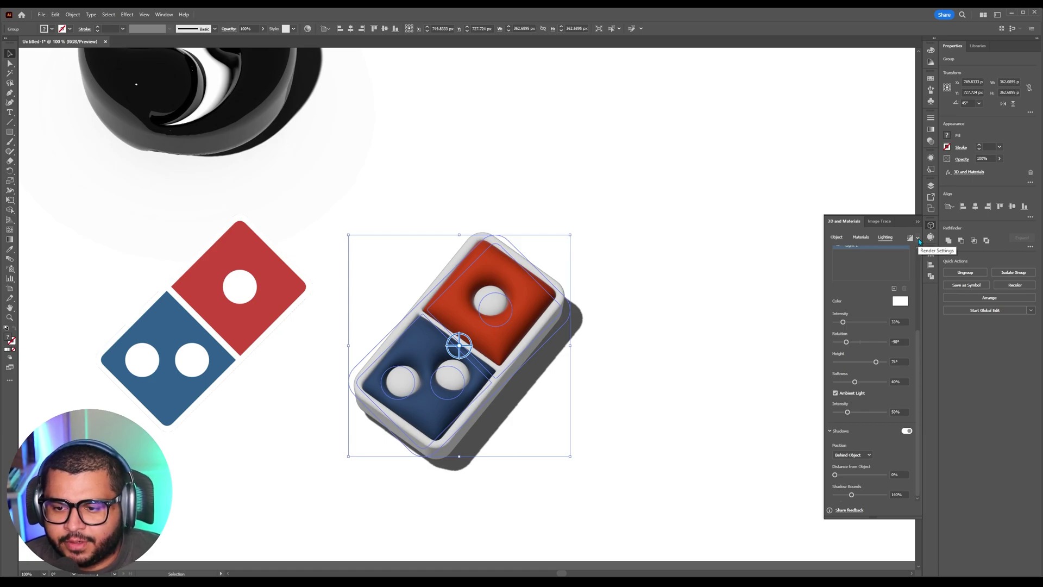
Step: Render the 3D domino with ray tracing at High quality
click(918, 239)
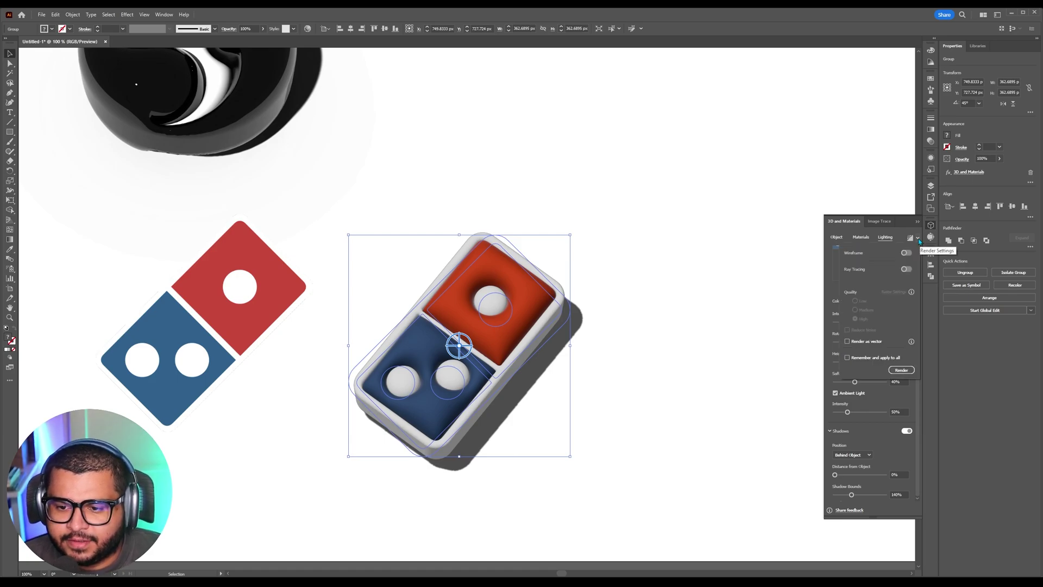
click(905, 270)
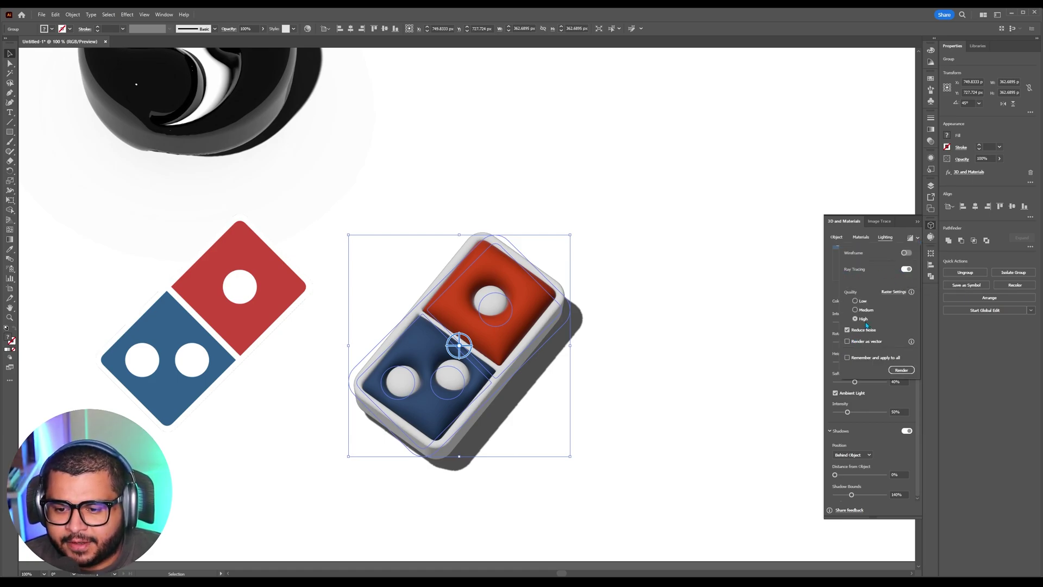
click(901, 370)
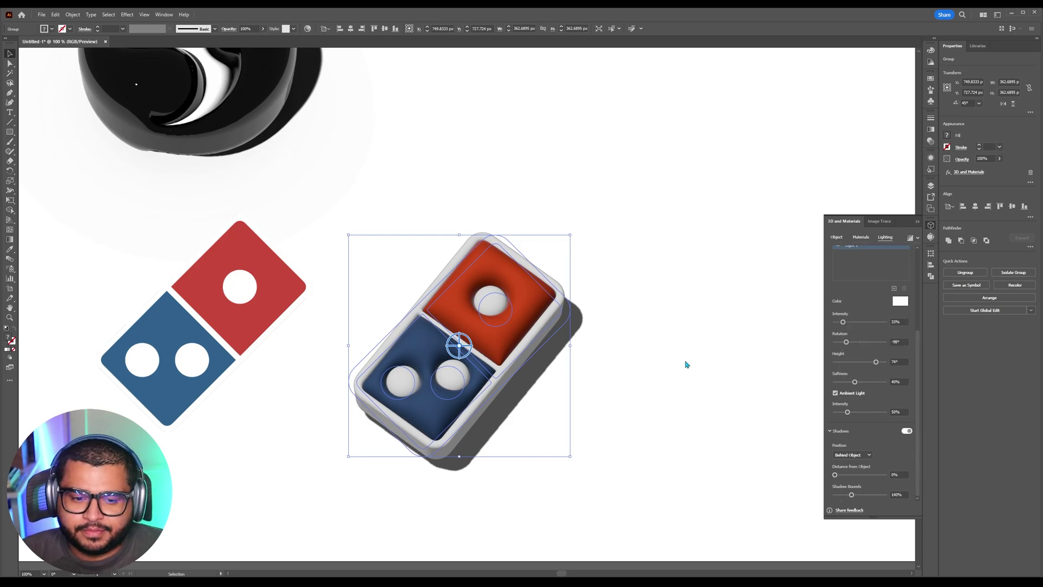
Step: Move the 3D domino beside the OBS logo, delete the flat Domino's image, and return to the icons folder
drag(577, 374, 587, 239)
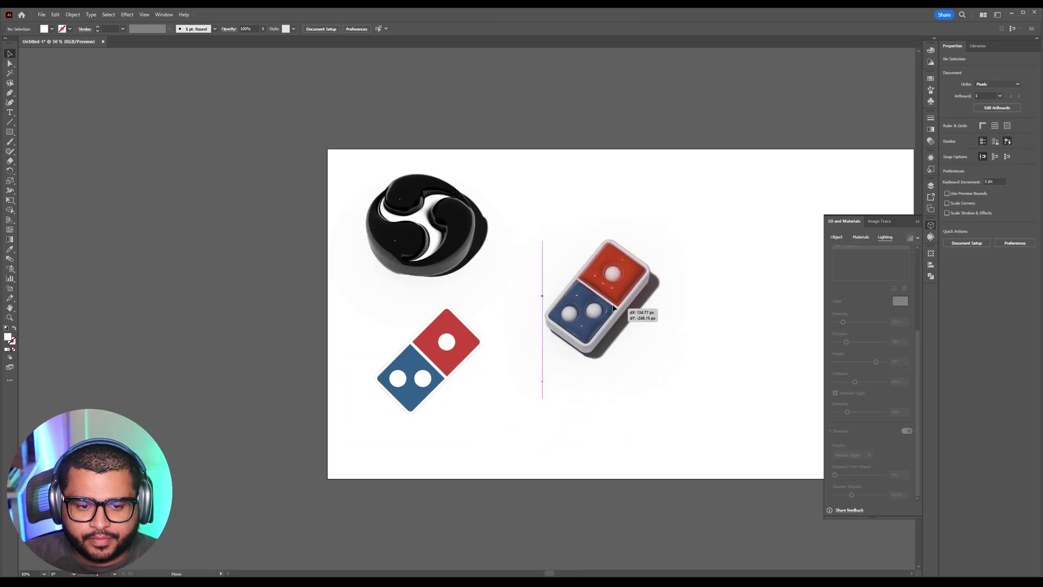
click(435, 343)
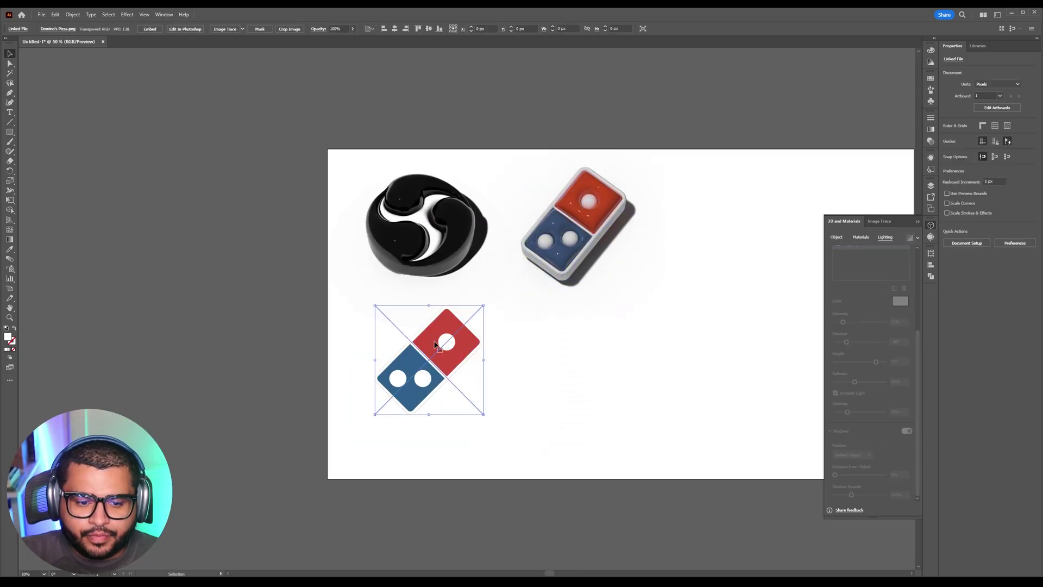
key(Delete)
key(alt+Tab)
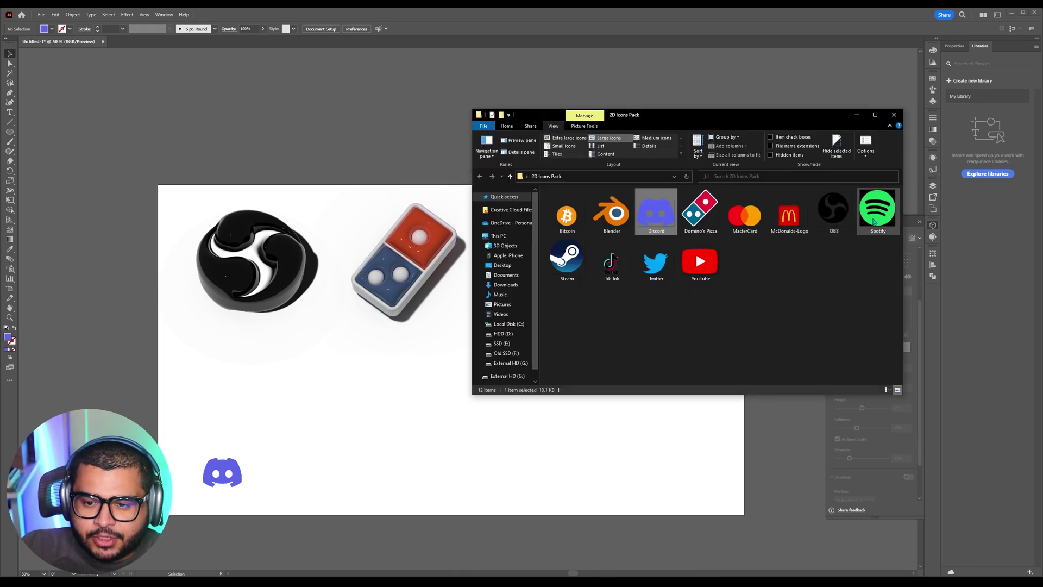
Step: Place the Spotify image, scale it to 324 px wide beside the domino, and delete the small Discord icon
drag(872, 223, 345, 449)
click(395, 435)
click(456, 505)
click(350, 440)
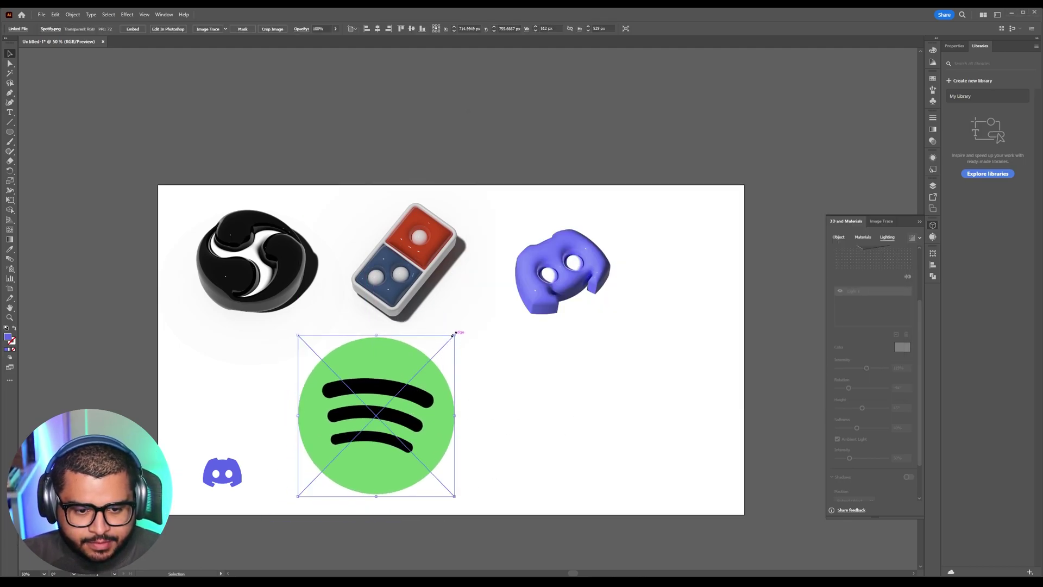
drag(454, 334, 398, 395)
mouse_move(348, 443)
mouse_down()
mouse_move(576, 266)
mouse_move(436, 416)
mouse_move(515, 304)
mouse_move(367, 422)
mouse_move(297, 425)
mouse_up()
click(223, 472)
key(Delete)
Step: Image Trace the right Spotify copy with the Silhouettes preset at threshold 190, then expand it
click(874, 222)
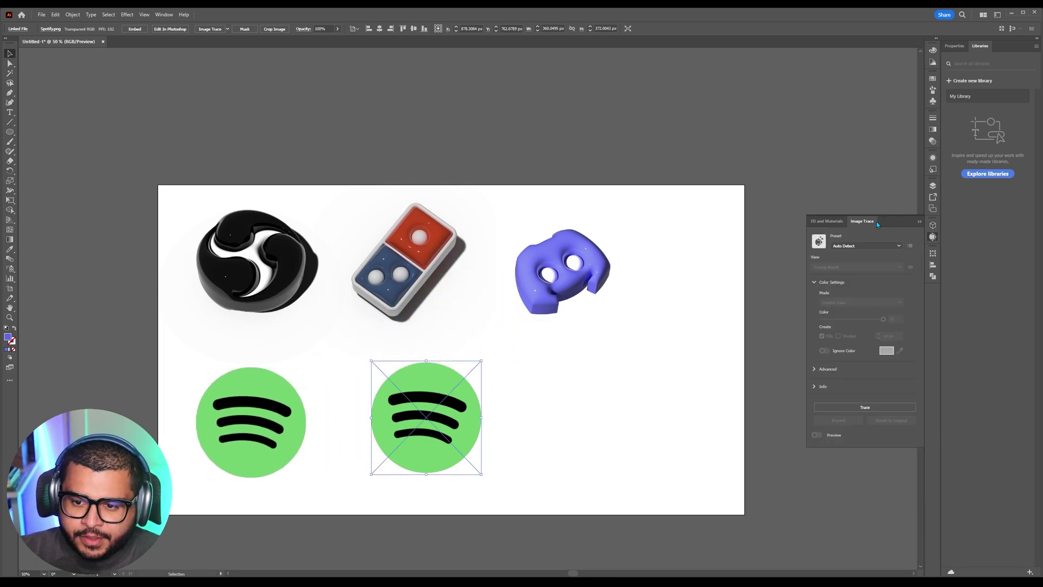
click(852, 246)
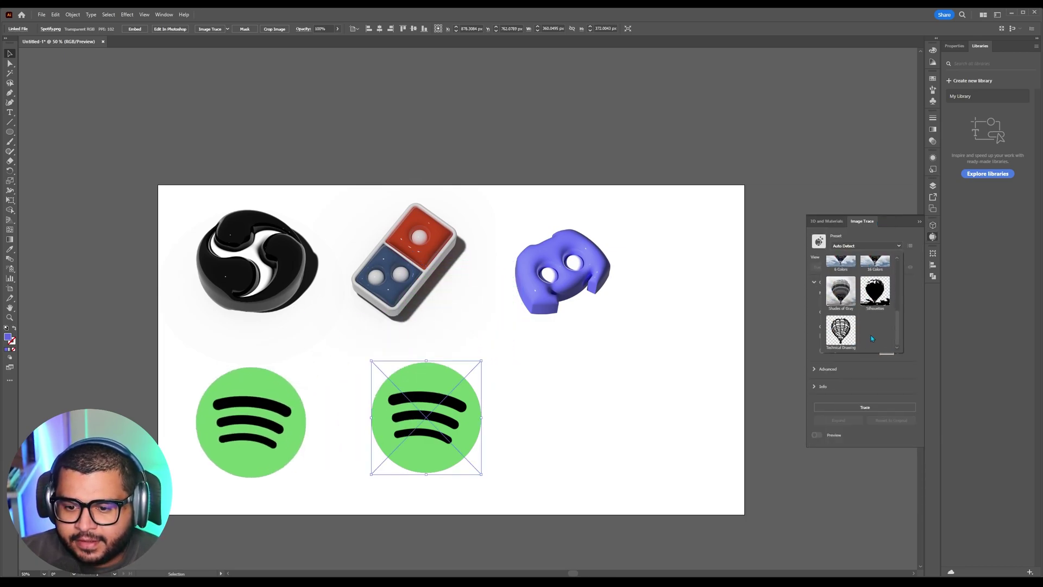
key(Escape)
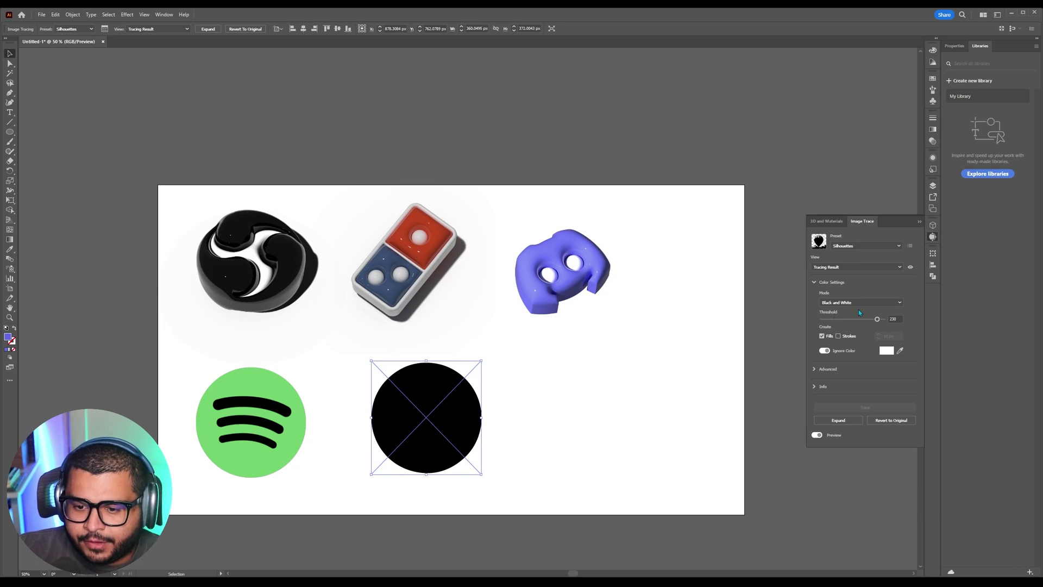
drag(878, 320, 854, 321)
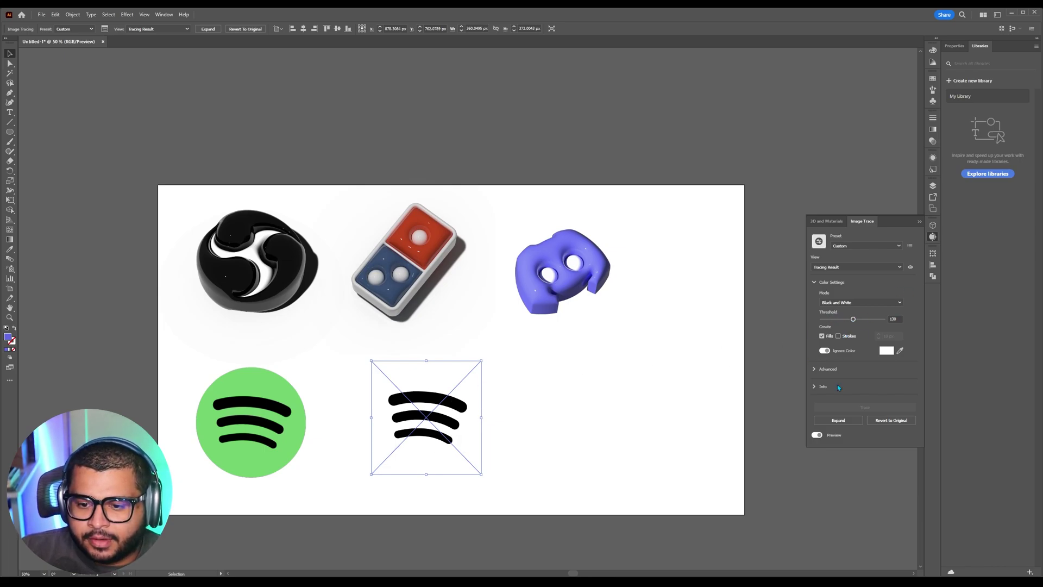
click(837, 421)
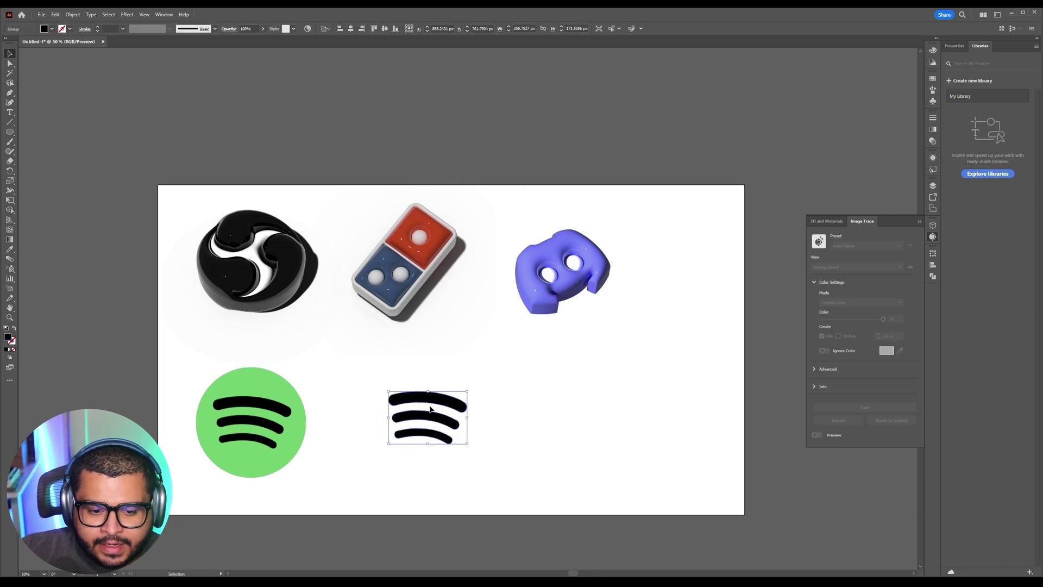
click(9, 132)
drag(12, 134, 60, 151)
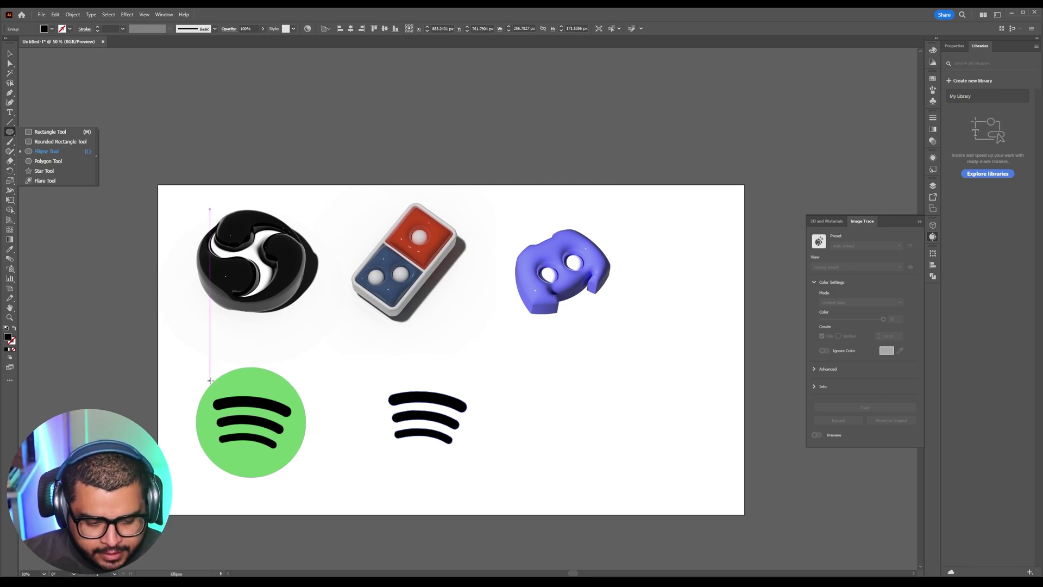
Step: Draw a 361.33 px circle matching the Spotify circle and move it over the left of the bars
drag(206, 371, 318, 482)
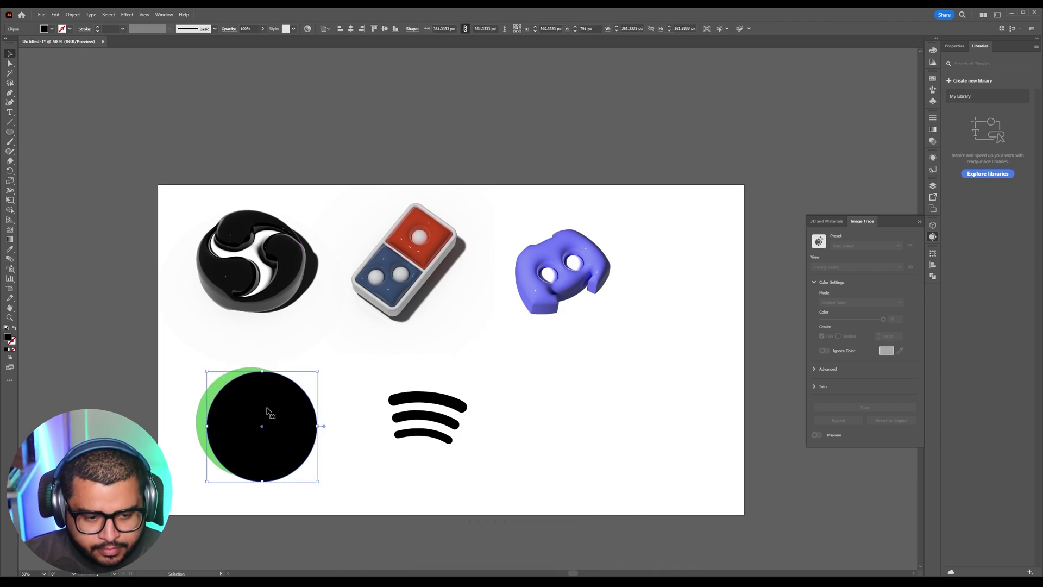
key(v)
drag(291, 427, 281, 423)
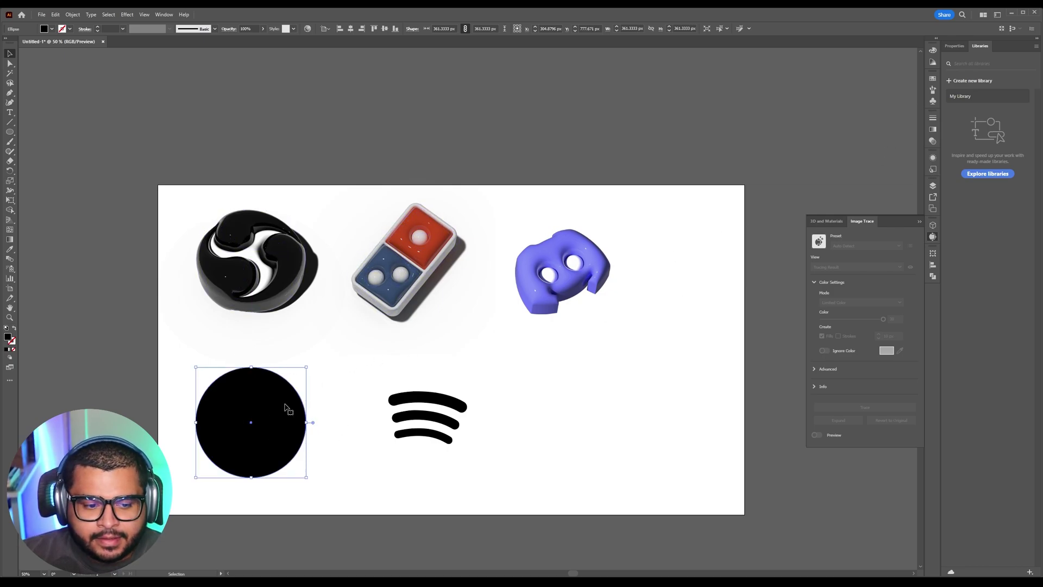
drag(266, 414, 380, 407)
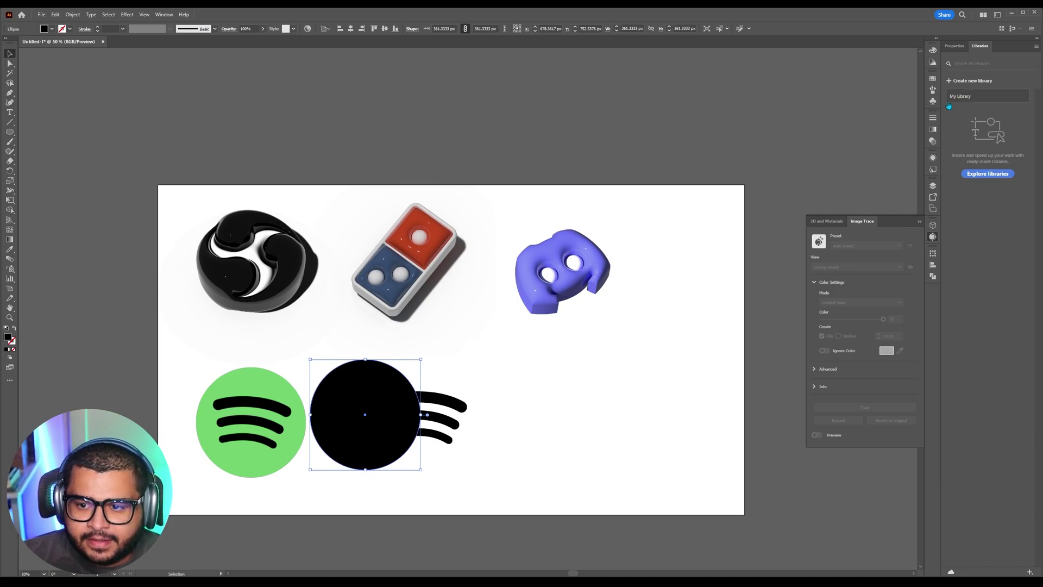
Step: Fill the circle with green sampled from the original Spotify logo using the Eyedropper
click(955, 47)
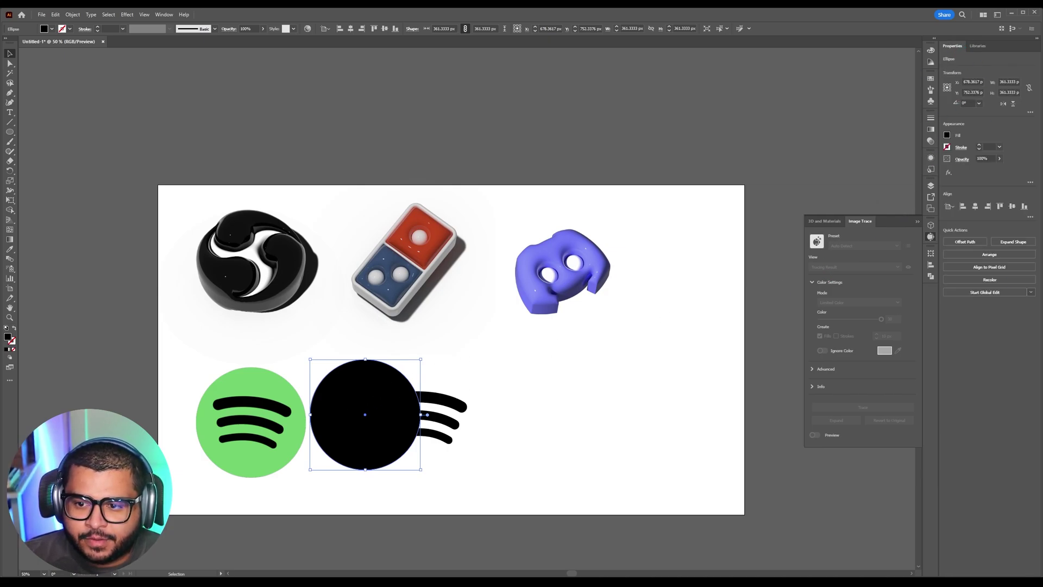
key(i)
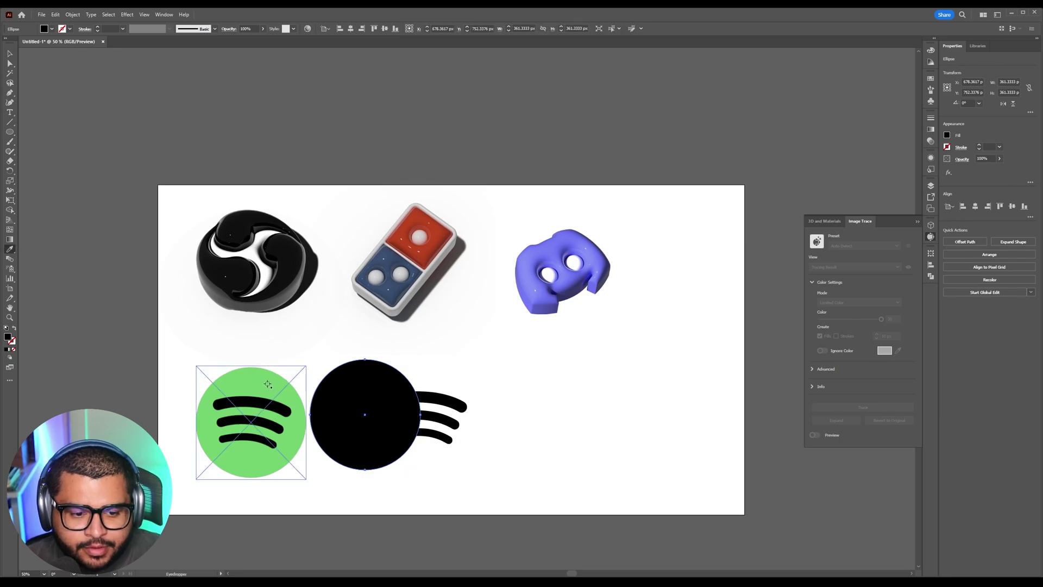
click(268, 384)
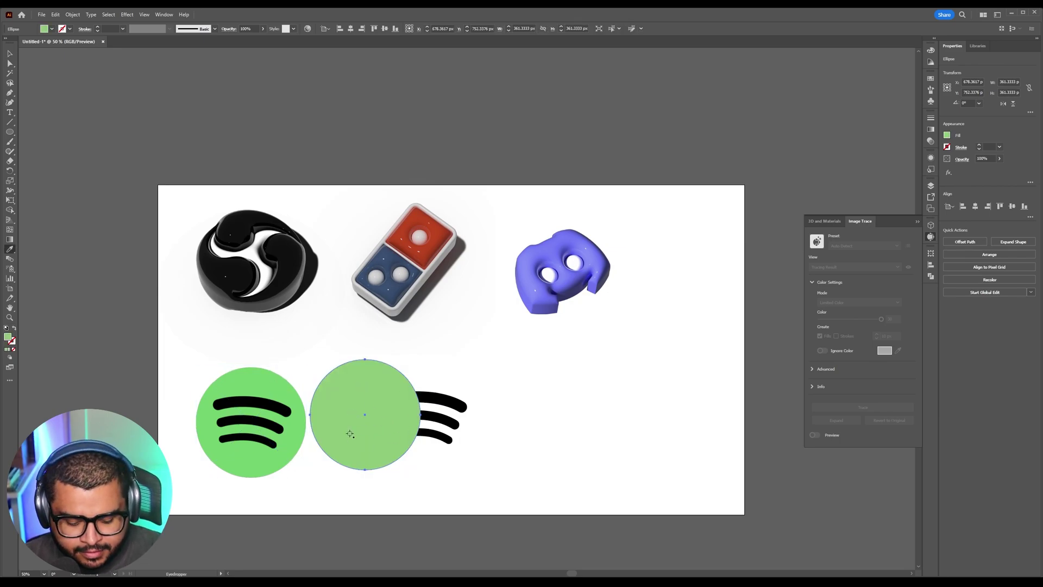
key(v)
click(559, 447)
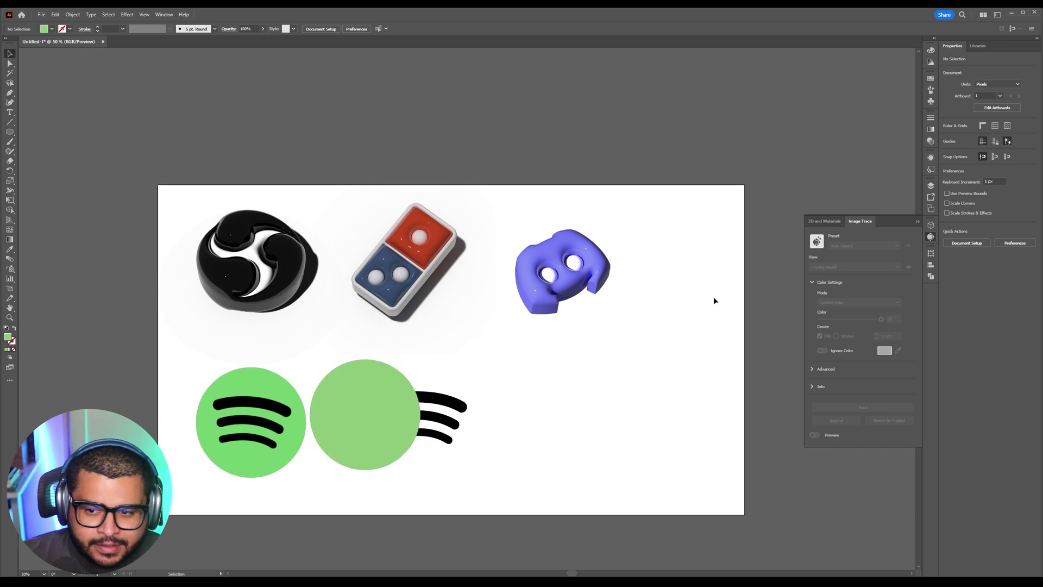
Step: Change the circle's fill to a bright green with red 54 and green 255
click(355, 383)
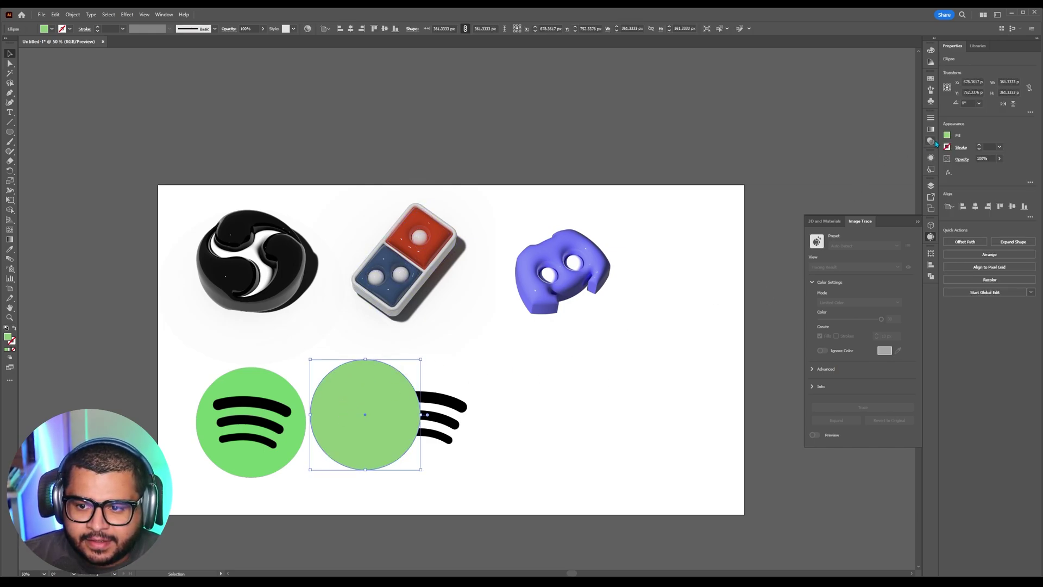
click(947, 137)
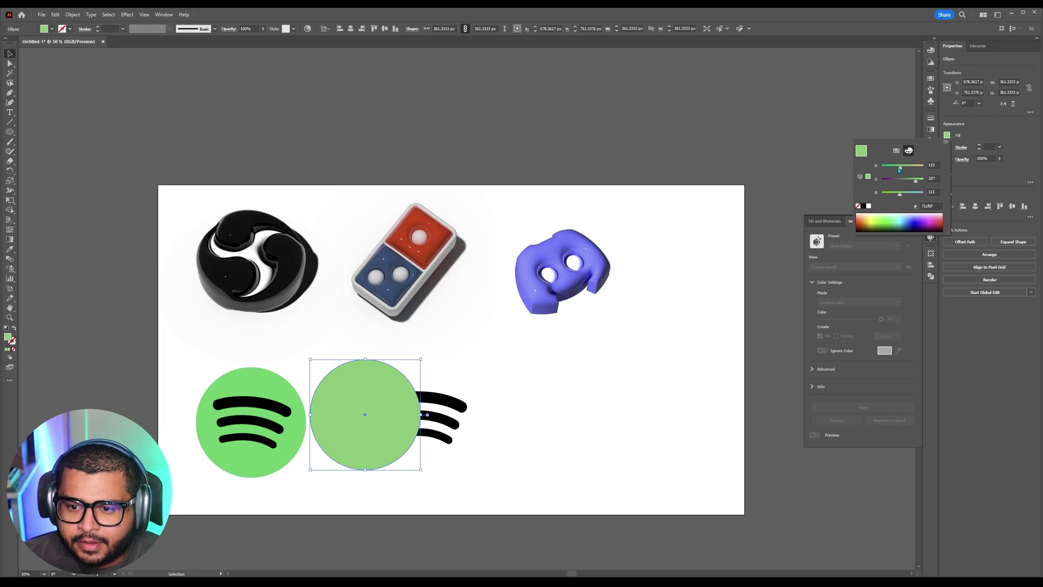
drag(900, 169, 895, 169)
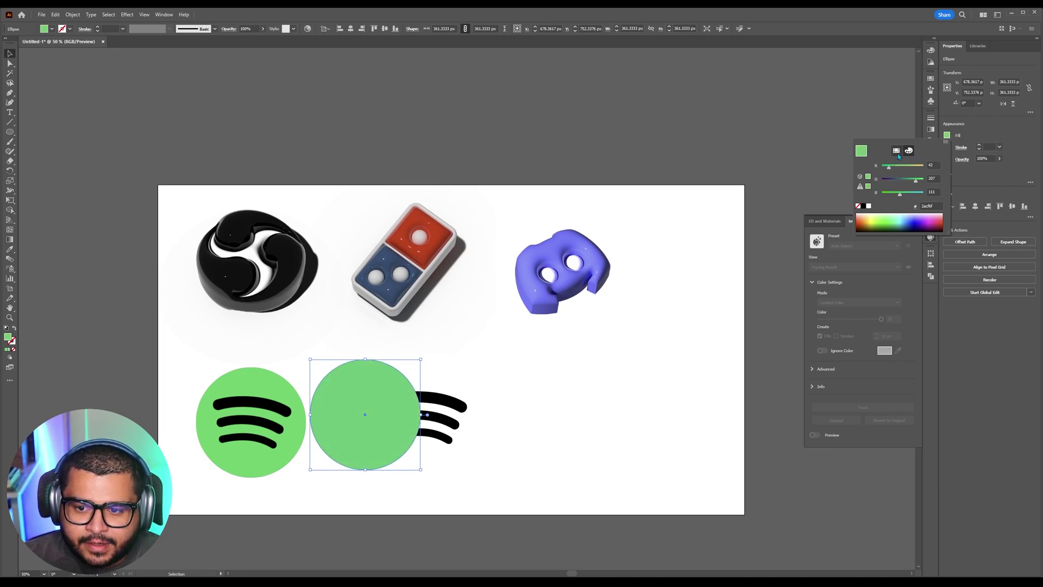
click(897, 152)
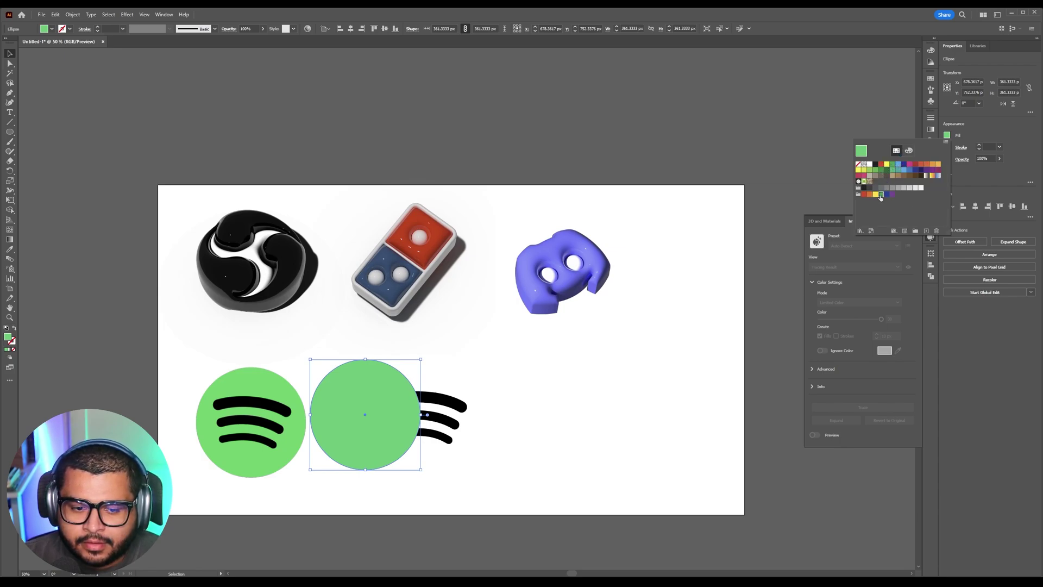
click(881, 196)
click(909, 151)
drag(911, 183, 927, 179)
Step: Move the bright green circle right to cover the black bars and check its fill
click(358, 432)
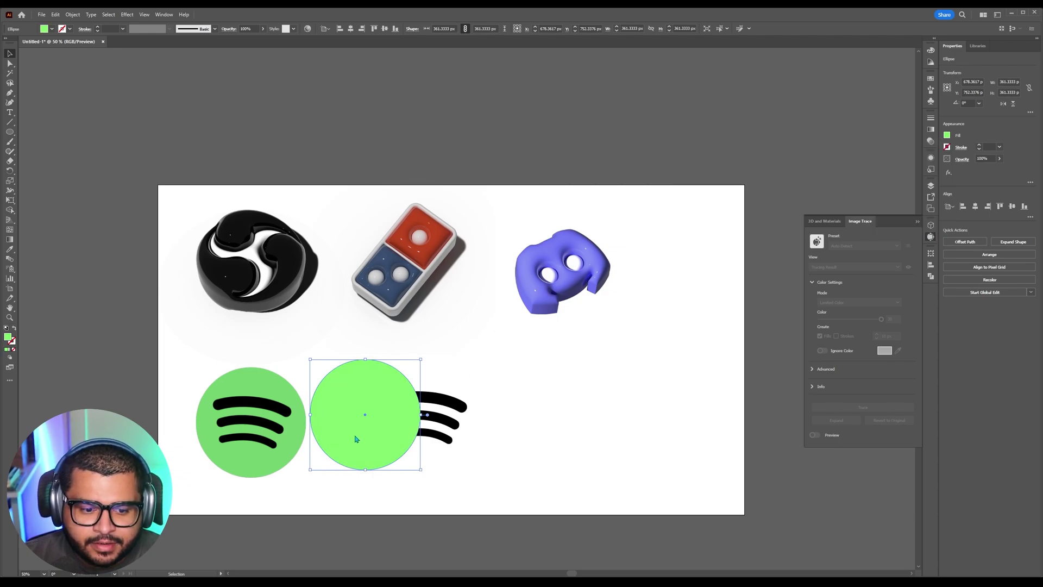
drag(356, 433, 407, 433)
click(947, 135)
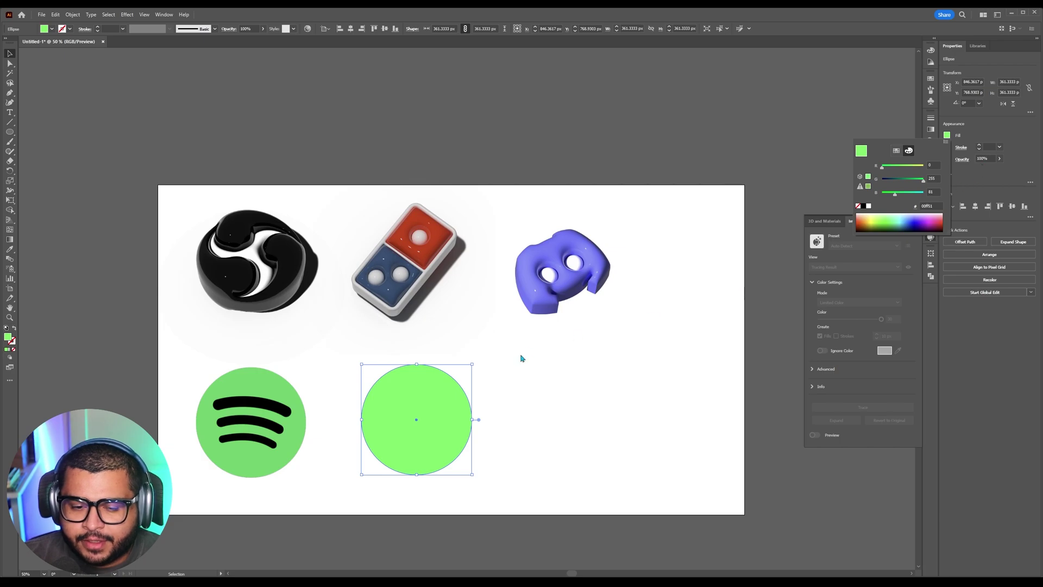
click(450, 438)
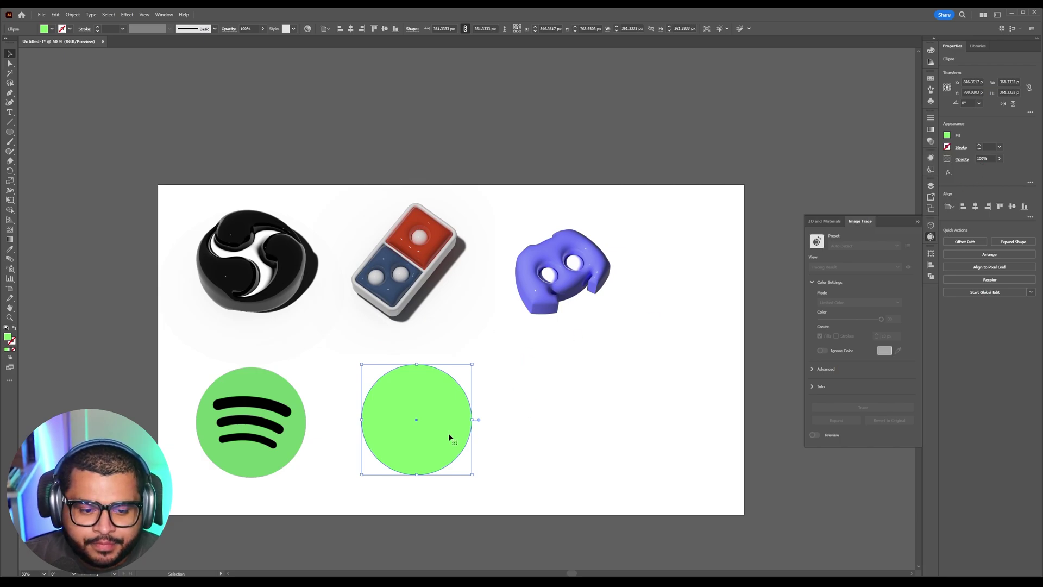
Step: Send the green circle behind the black bars, centre it under them, and nudge the 3D domino
right_click(421, 389)
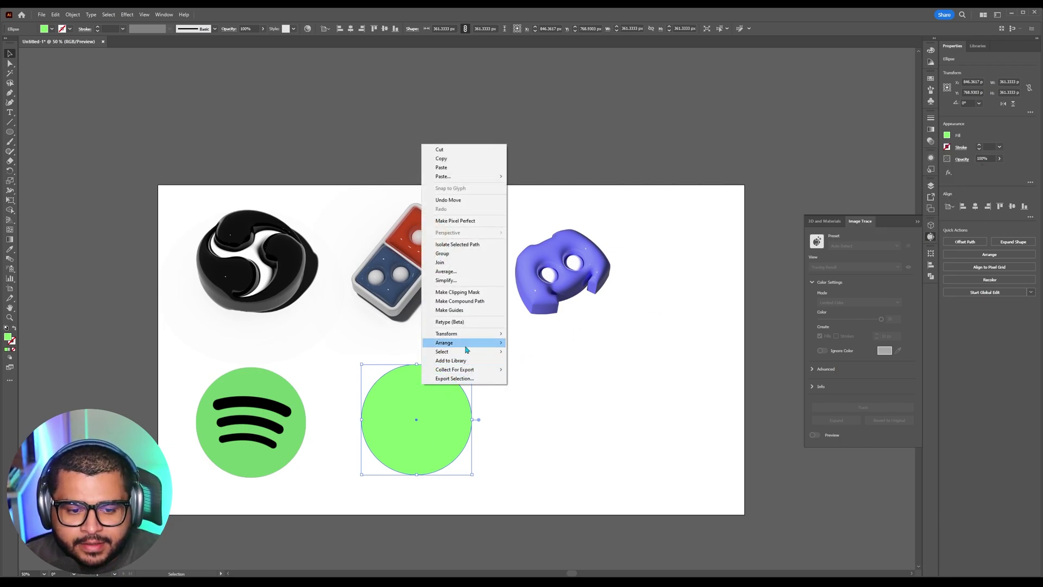
mouse_move(472, 347)
click(554, 370)
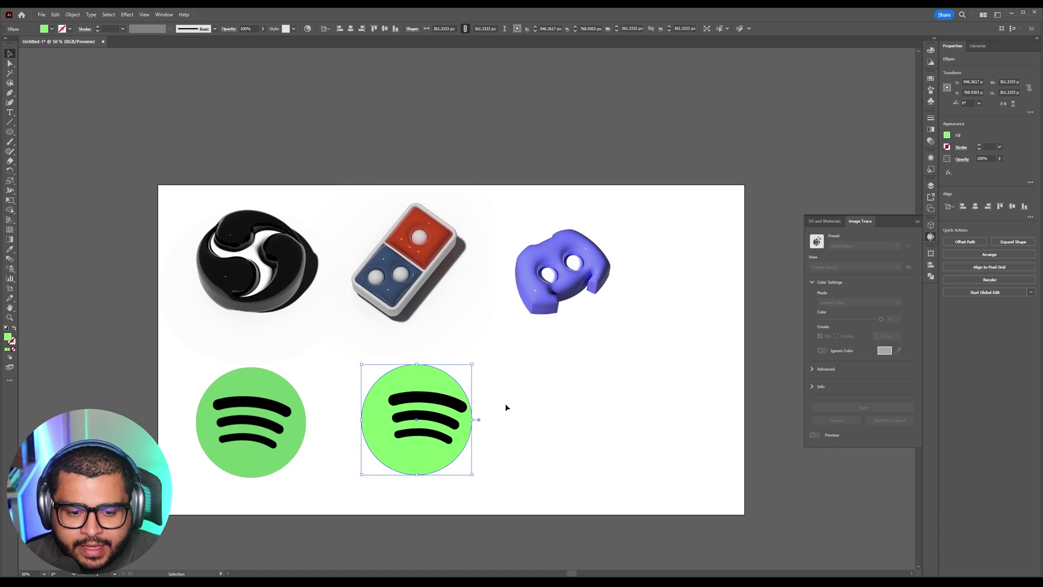
drag(425, 385, 433, 377)
click(340, 364)
mouse_move(348, 350)
mouse_down()
mouse_move(384, 372)
mouse_move(357, 336)
mouse_up()
click(349, 376)
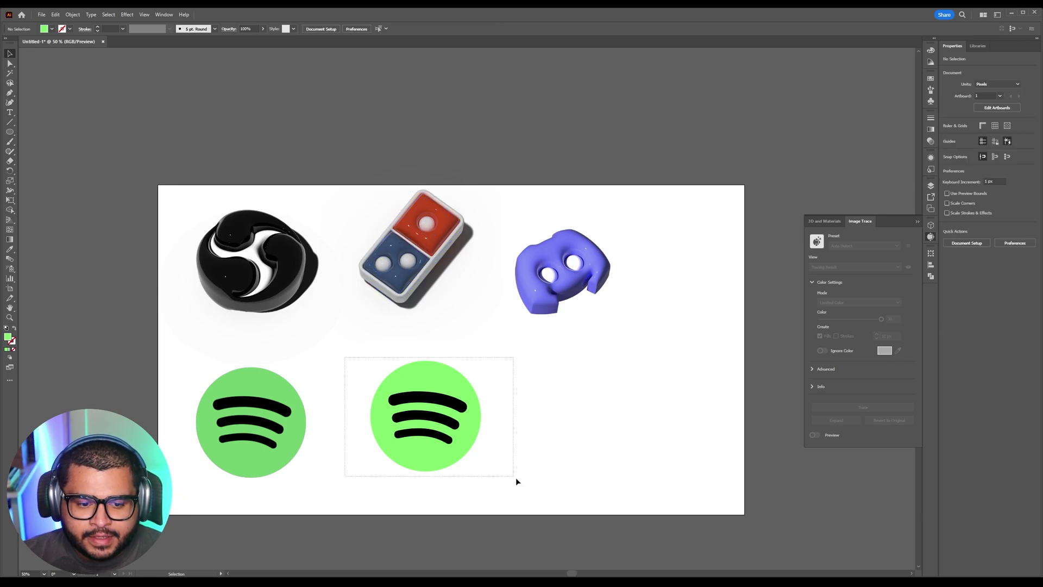
Step: Select the circle and bars together and group them into one Spotify logo
drag(521, 483, 530, 486)
key(a)
key(ctrl+g)
key(v)
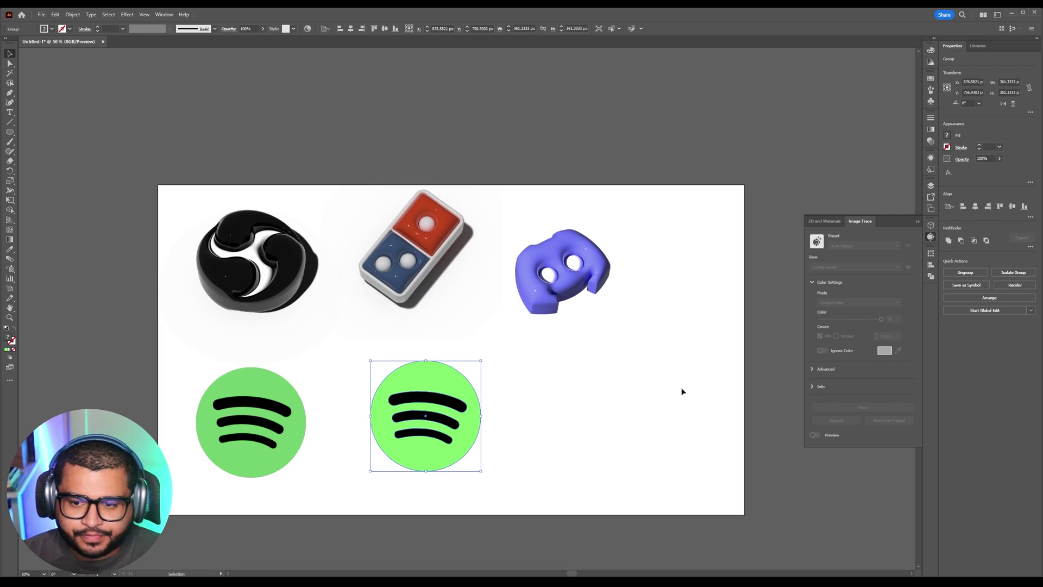
click(675, 397)
click(417, 374)
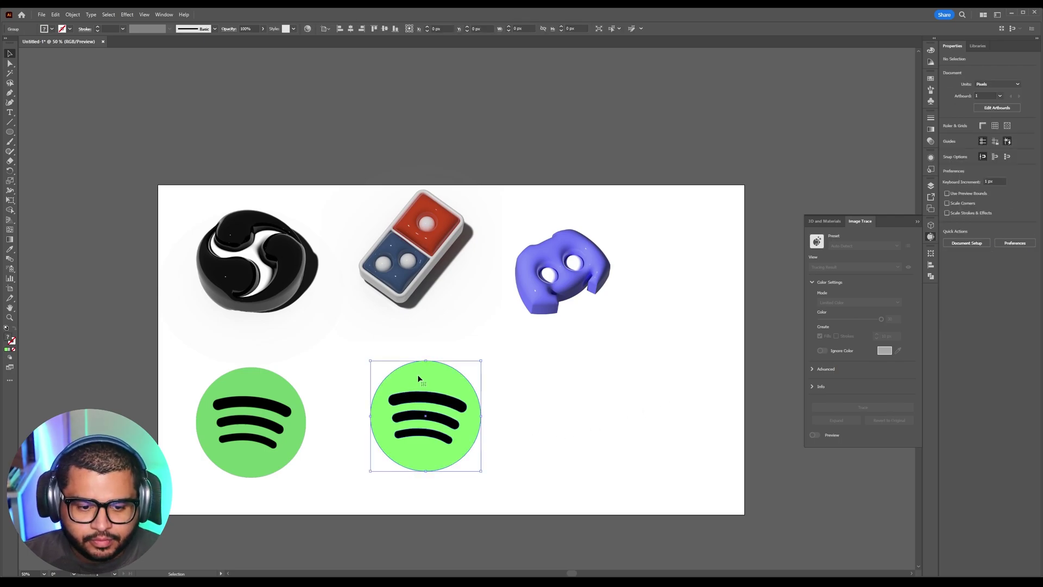
Step: Make the Spotify group an Inflate 3D object with 43 px depth and a custom tilted rotation
click(820, 225)
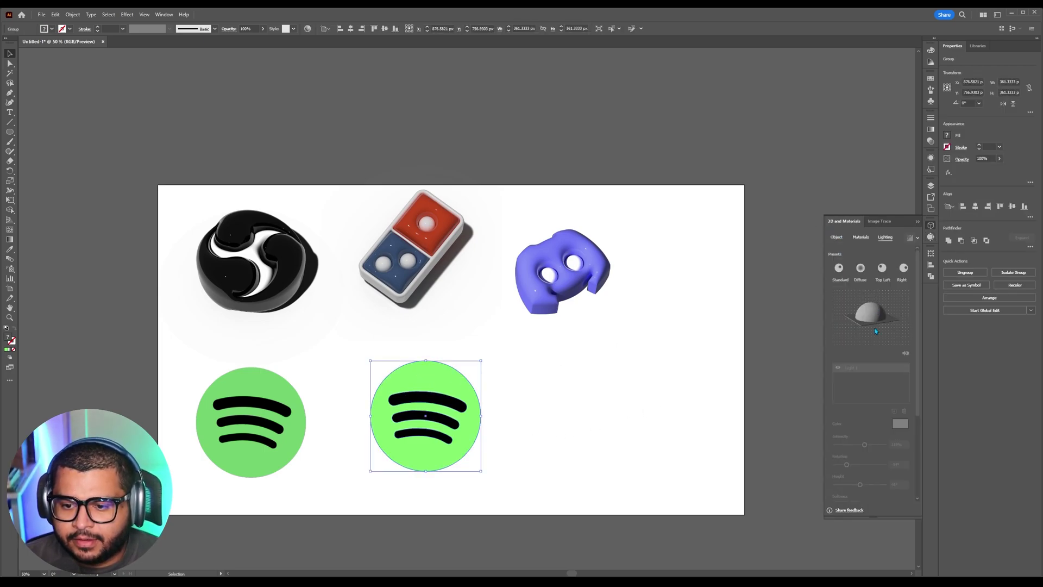
click(837, 237)
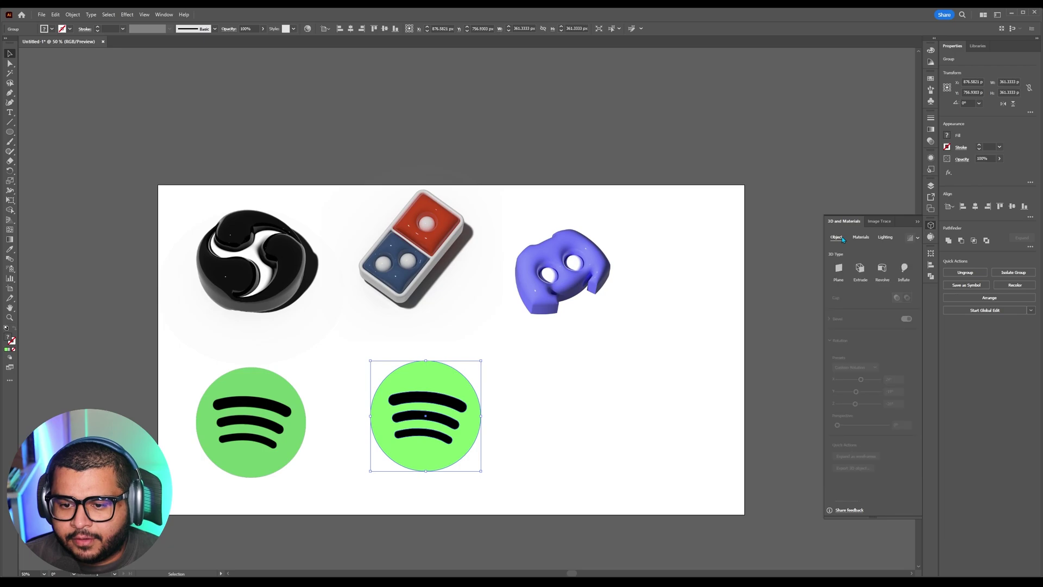
click(904, 268)
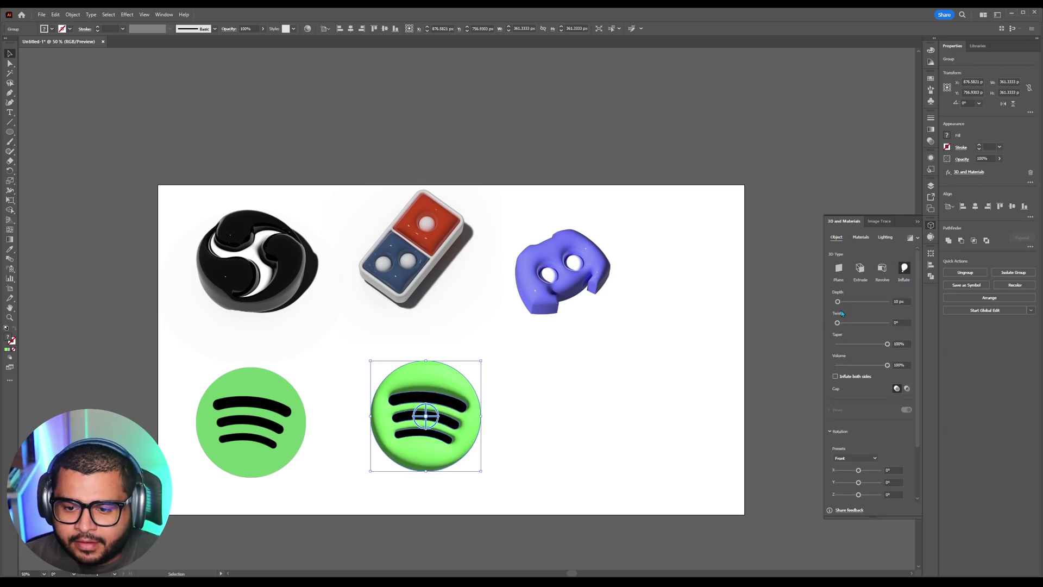
drag(840, 303, 840, 302)
scroll(886, 429, down, 3)
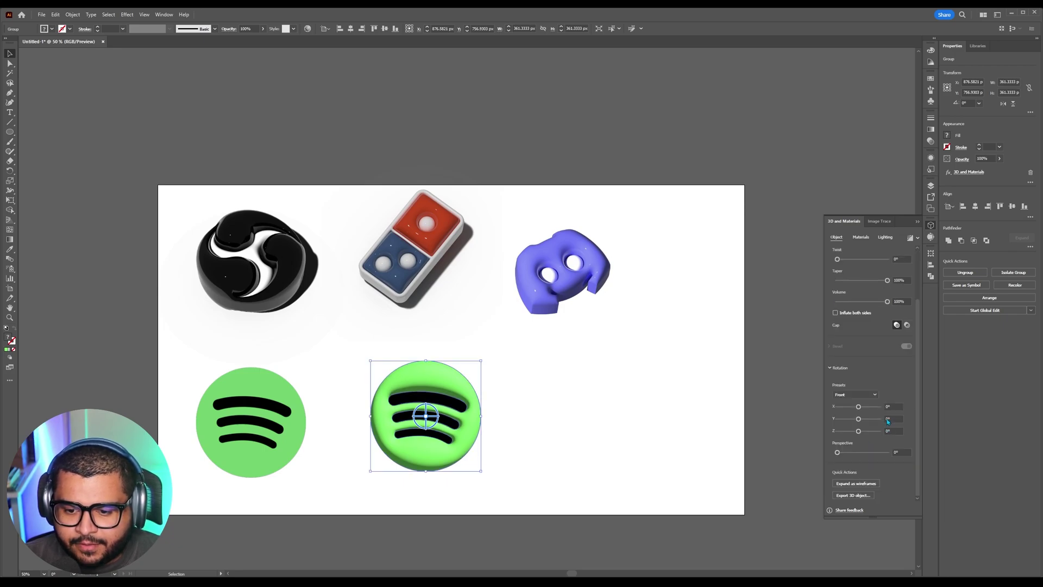
drag(860, 407, 859, 436)
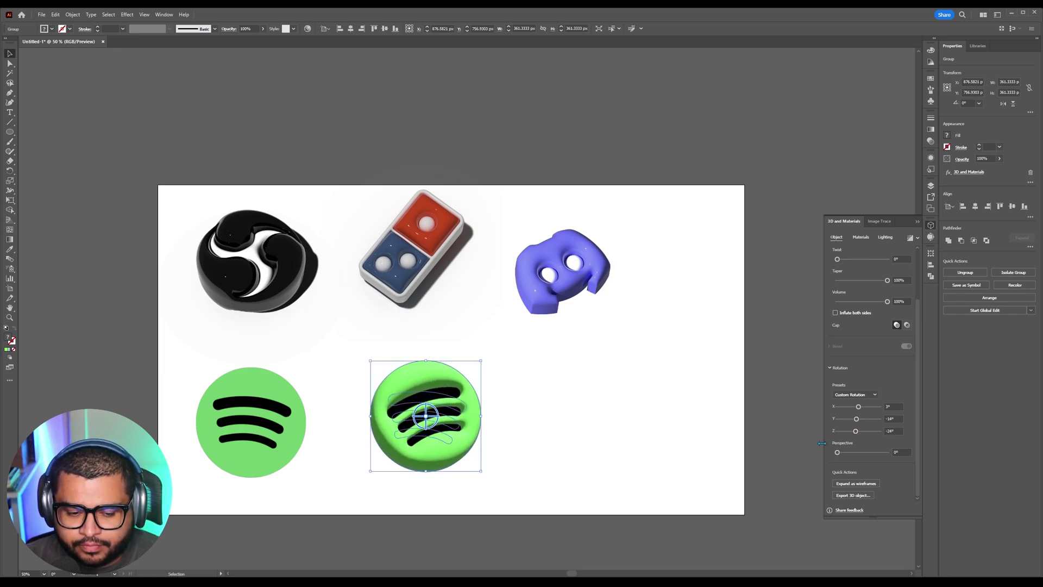
Step: Set the Spotify logo's material roughness to 0 and keep Standard lighting
click(862, 237)
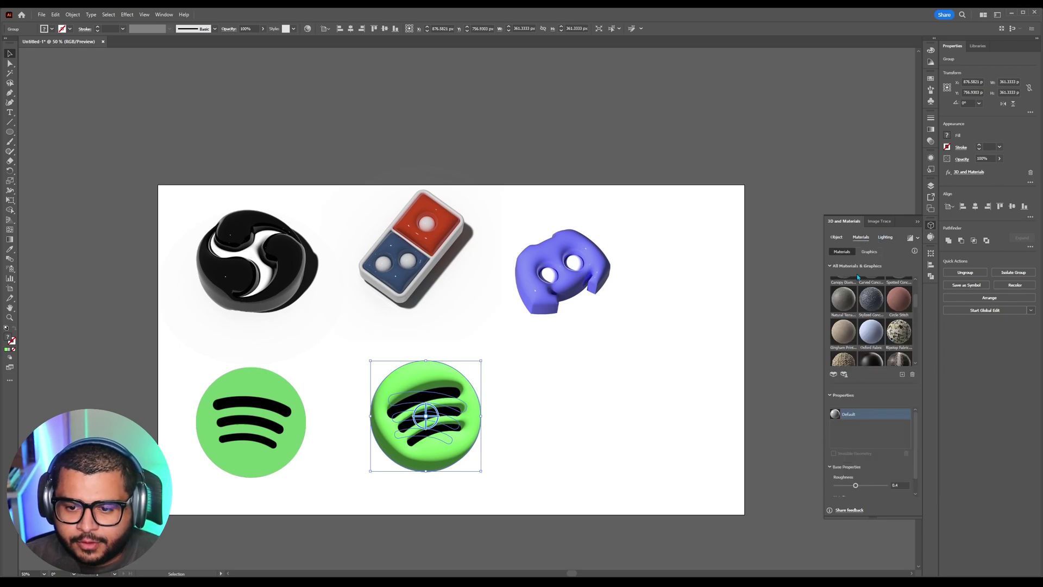
drag(859, 471, 807, 472)
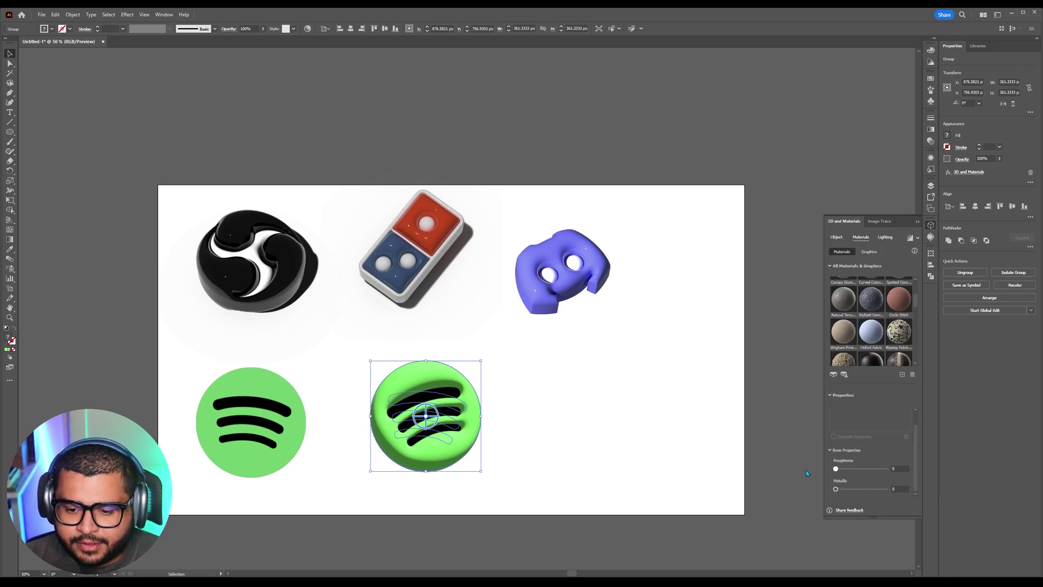
click(885, 237)
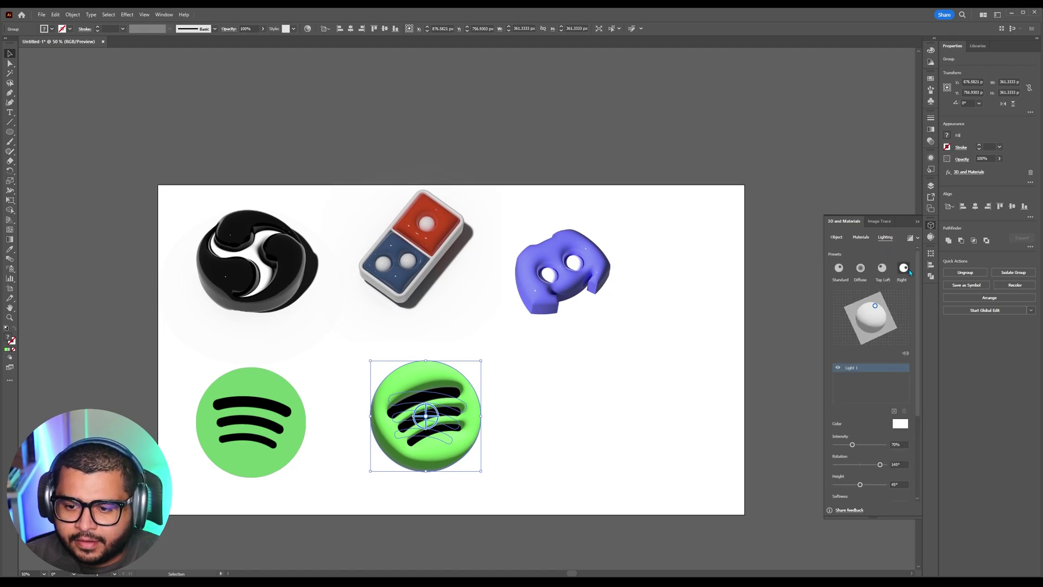
click(883, 268)
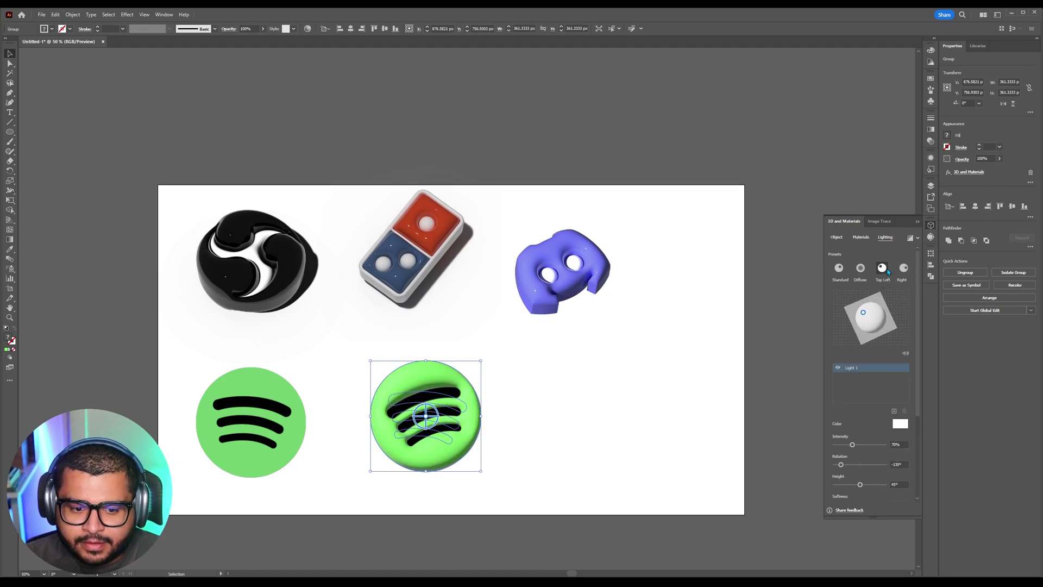
click(839, 268)
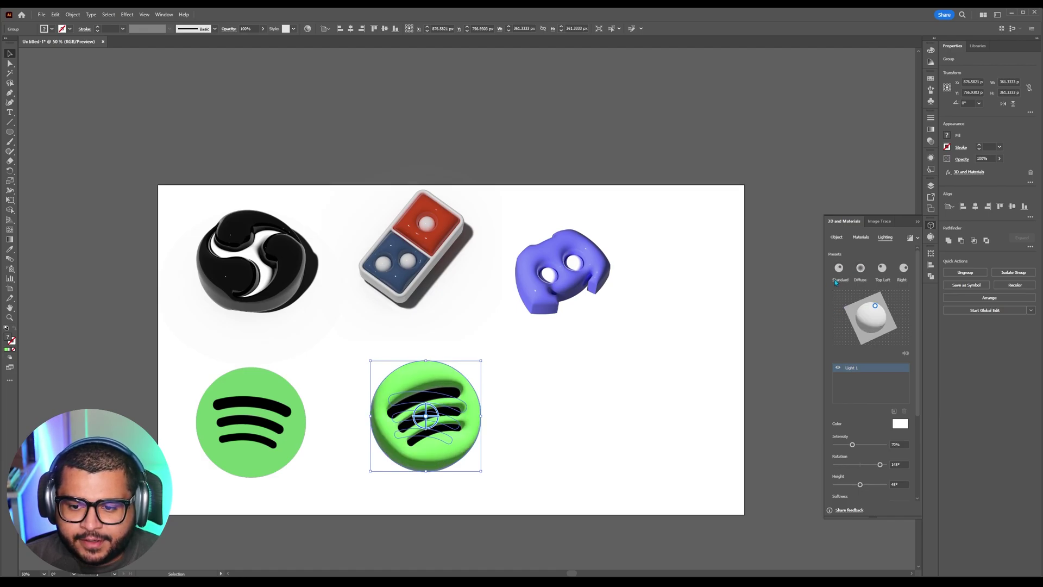
Step: Ray-trace render the logo with noise reduction off, then nudge the flat Spotify logo right
click(917, 239)
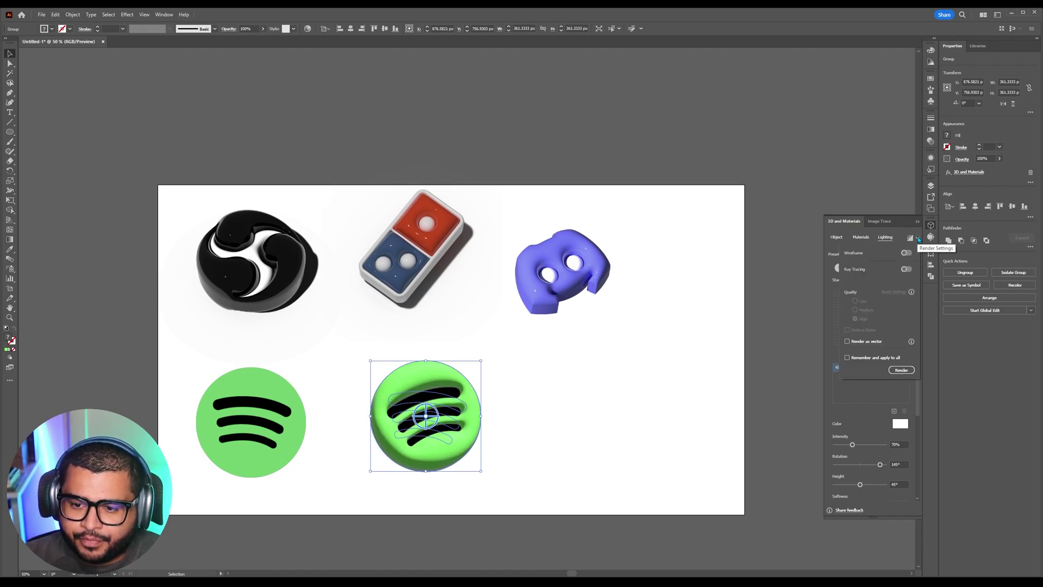
click(906, 269)
click(873, 334)
click(904, 368)
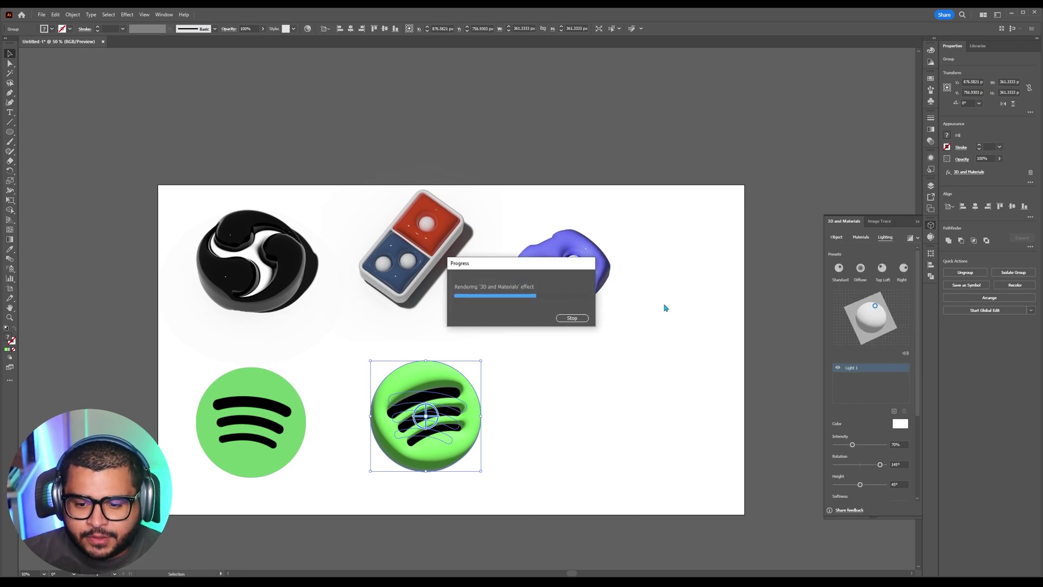
click(661, 419)
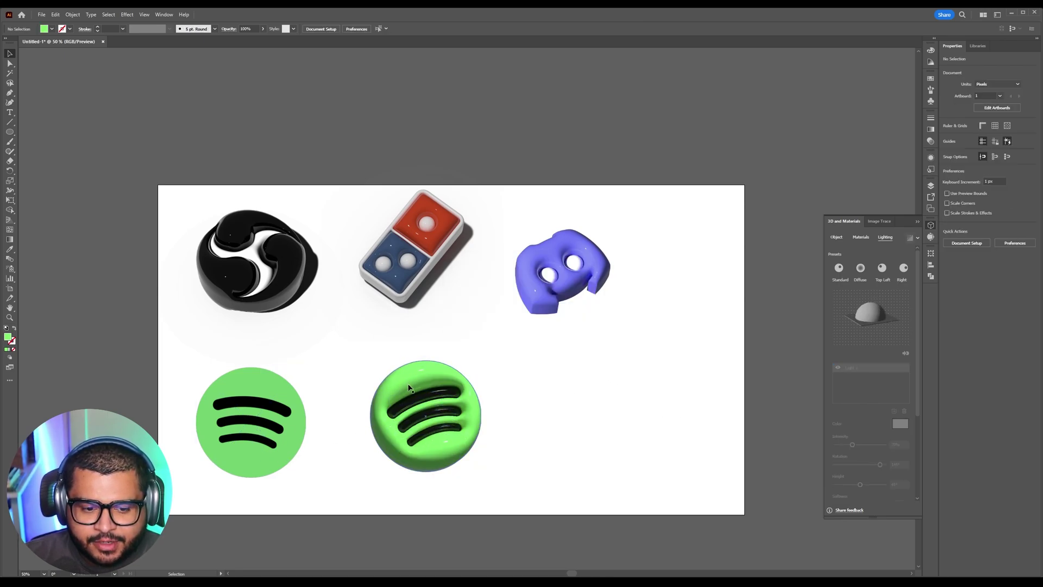
click(241, 410)
mouse_move(264, 432)
mouse_down()
mouse_move(320, 416)
mouse_move(276, 421)
mouse_up()
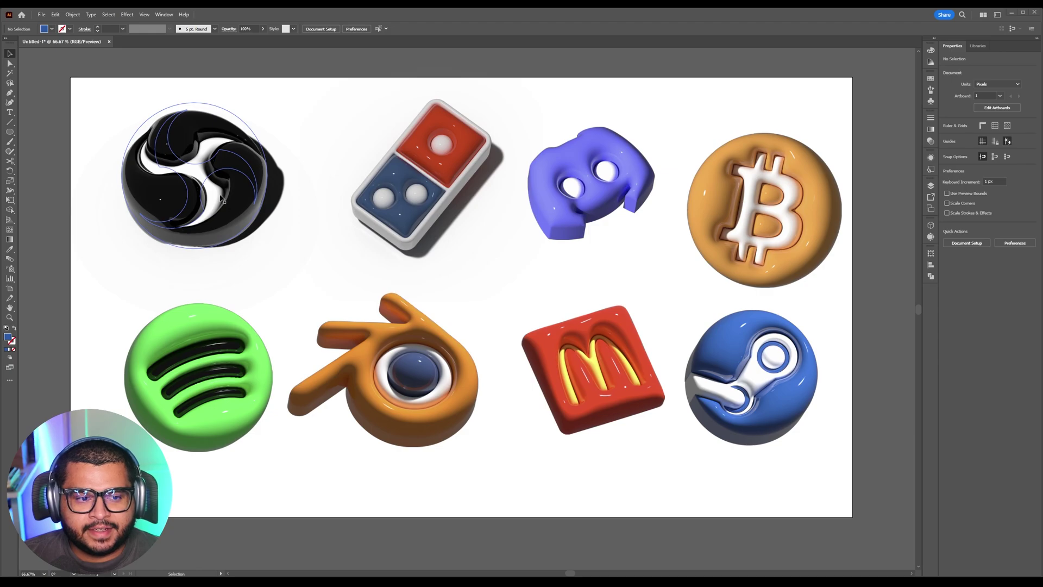
click(212, 188)
click(434, 184)
click(588, 159)
click(806, 180)
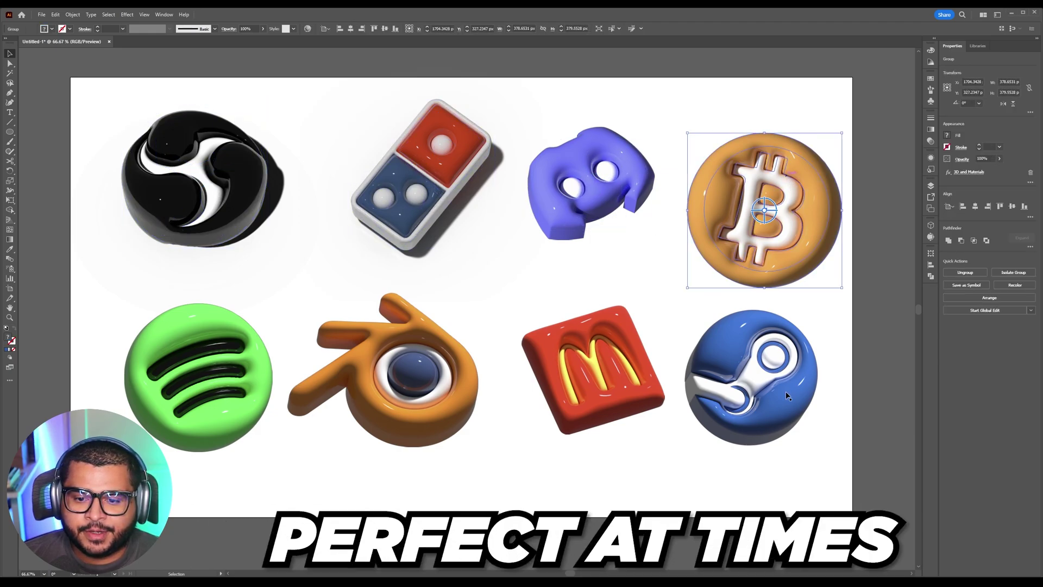
click(604, 375)
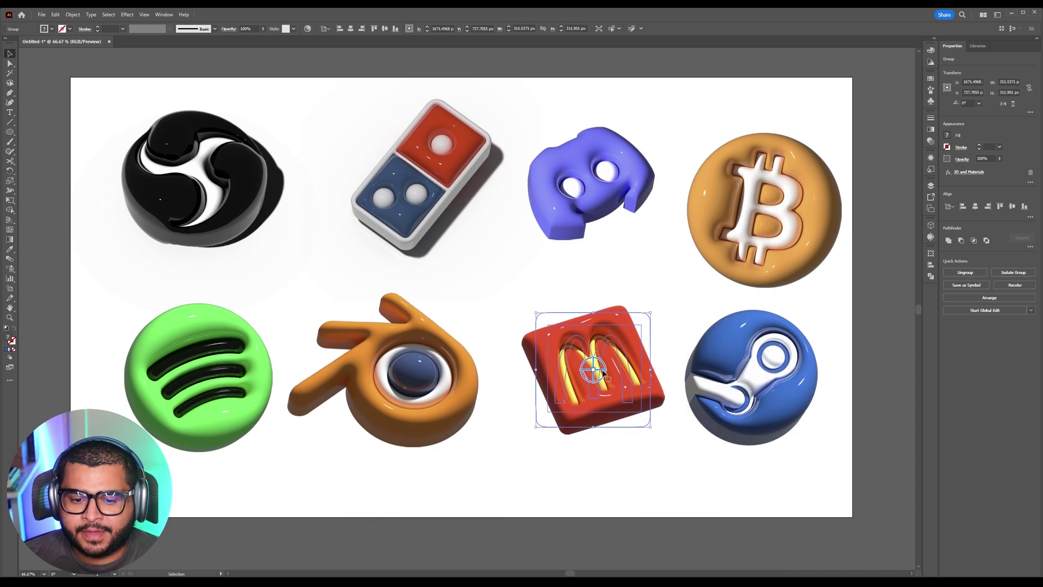
click(396, 367)
click(195, 362)
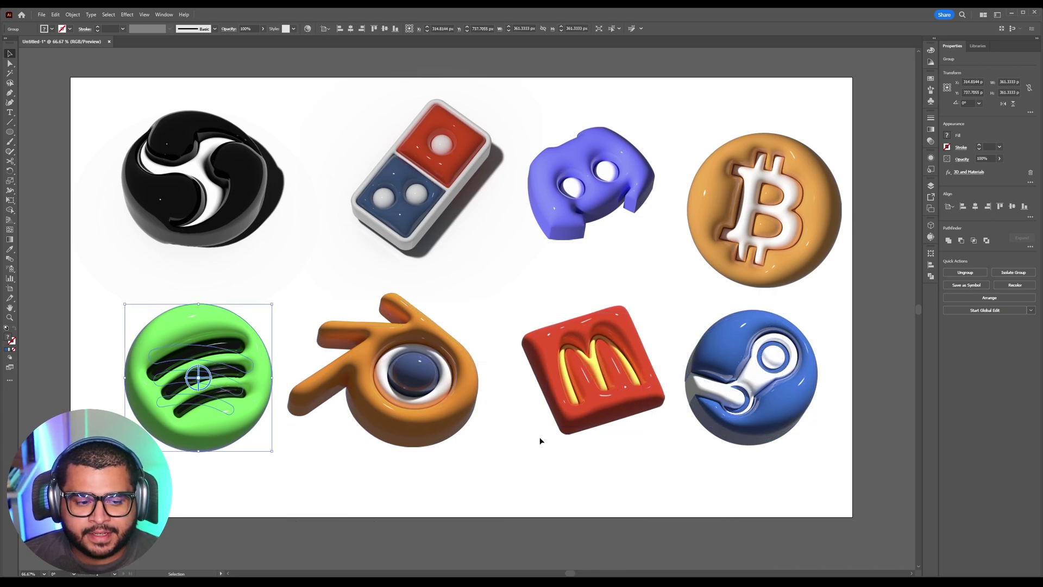
click(435, 501)
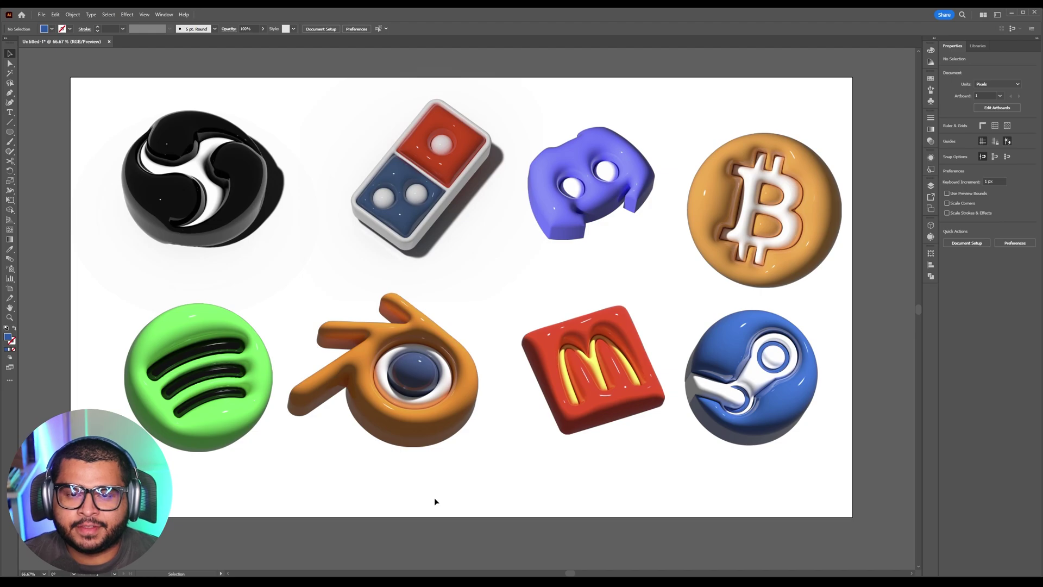